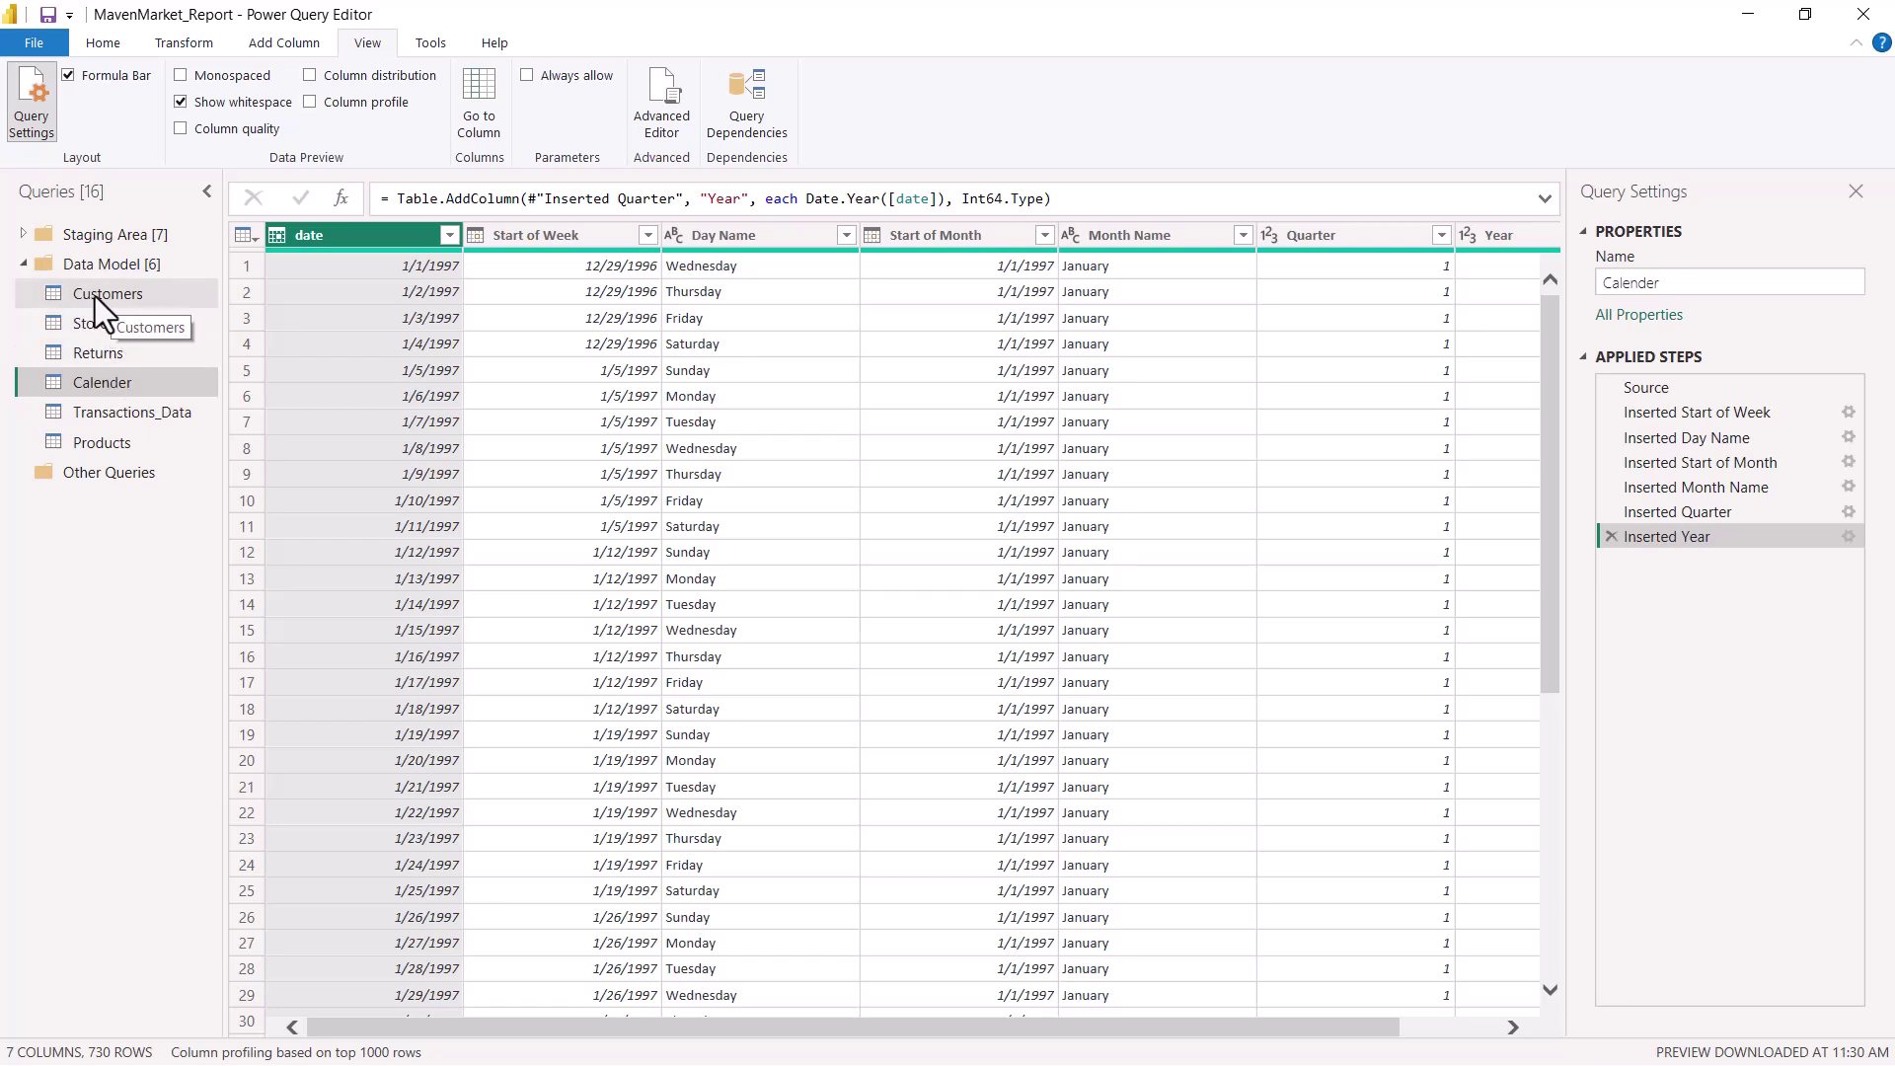
Expand the Staging Area, open the MavenMarket_Customers query and show the View ribbon.
left_click(21, 235)
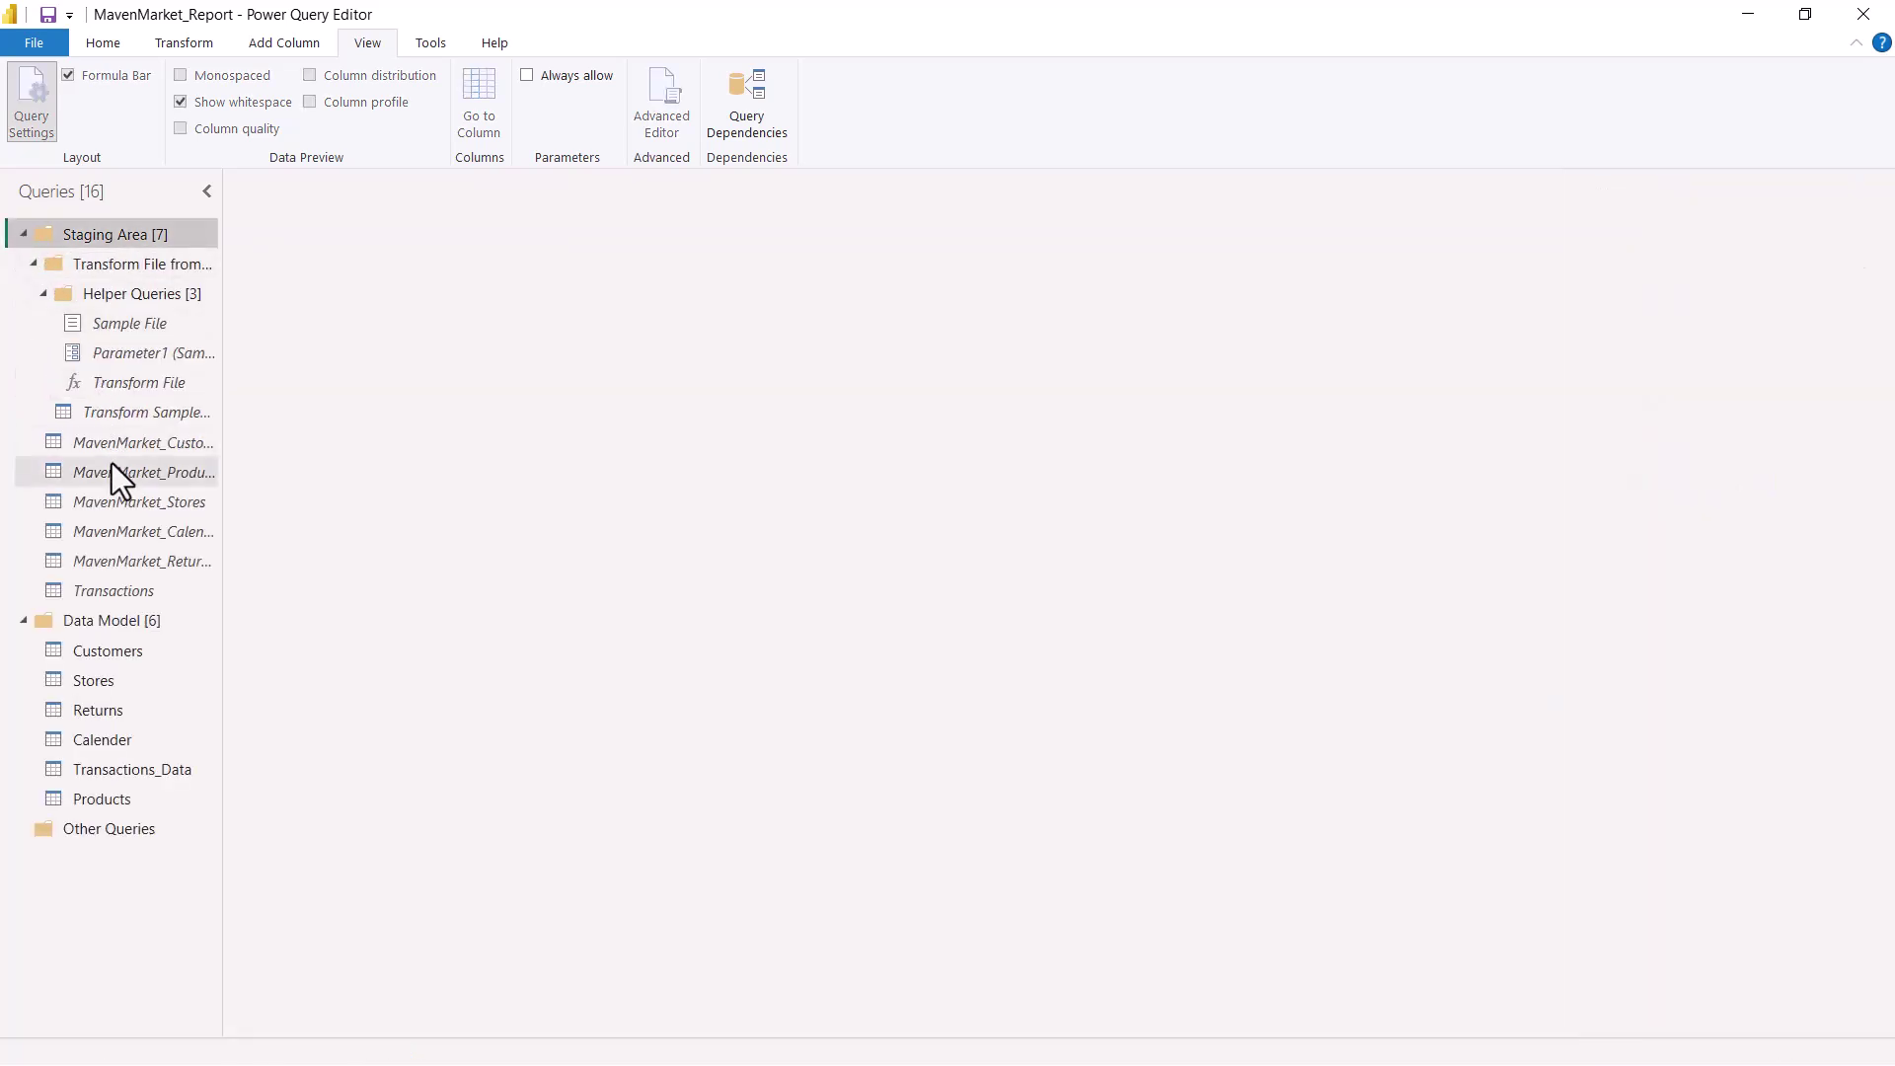
left_click(116, 452)
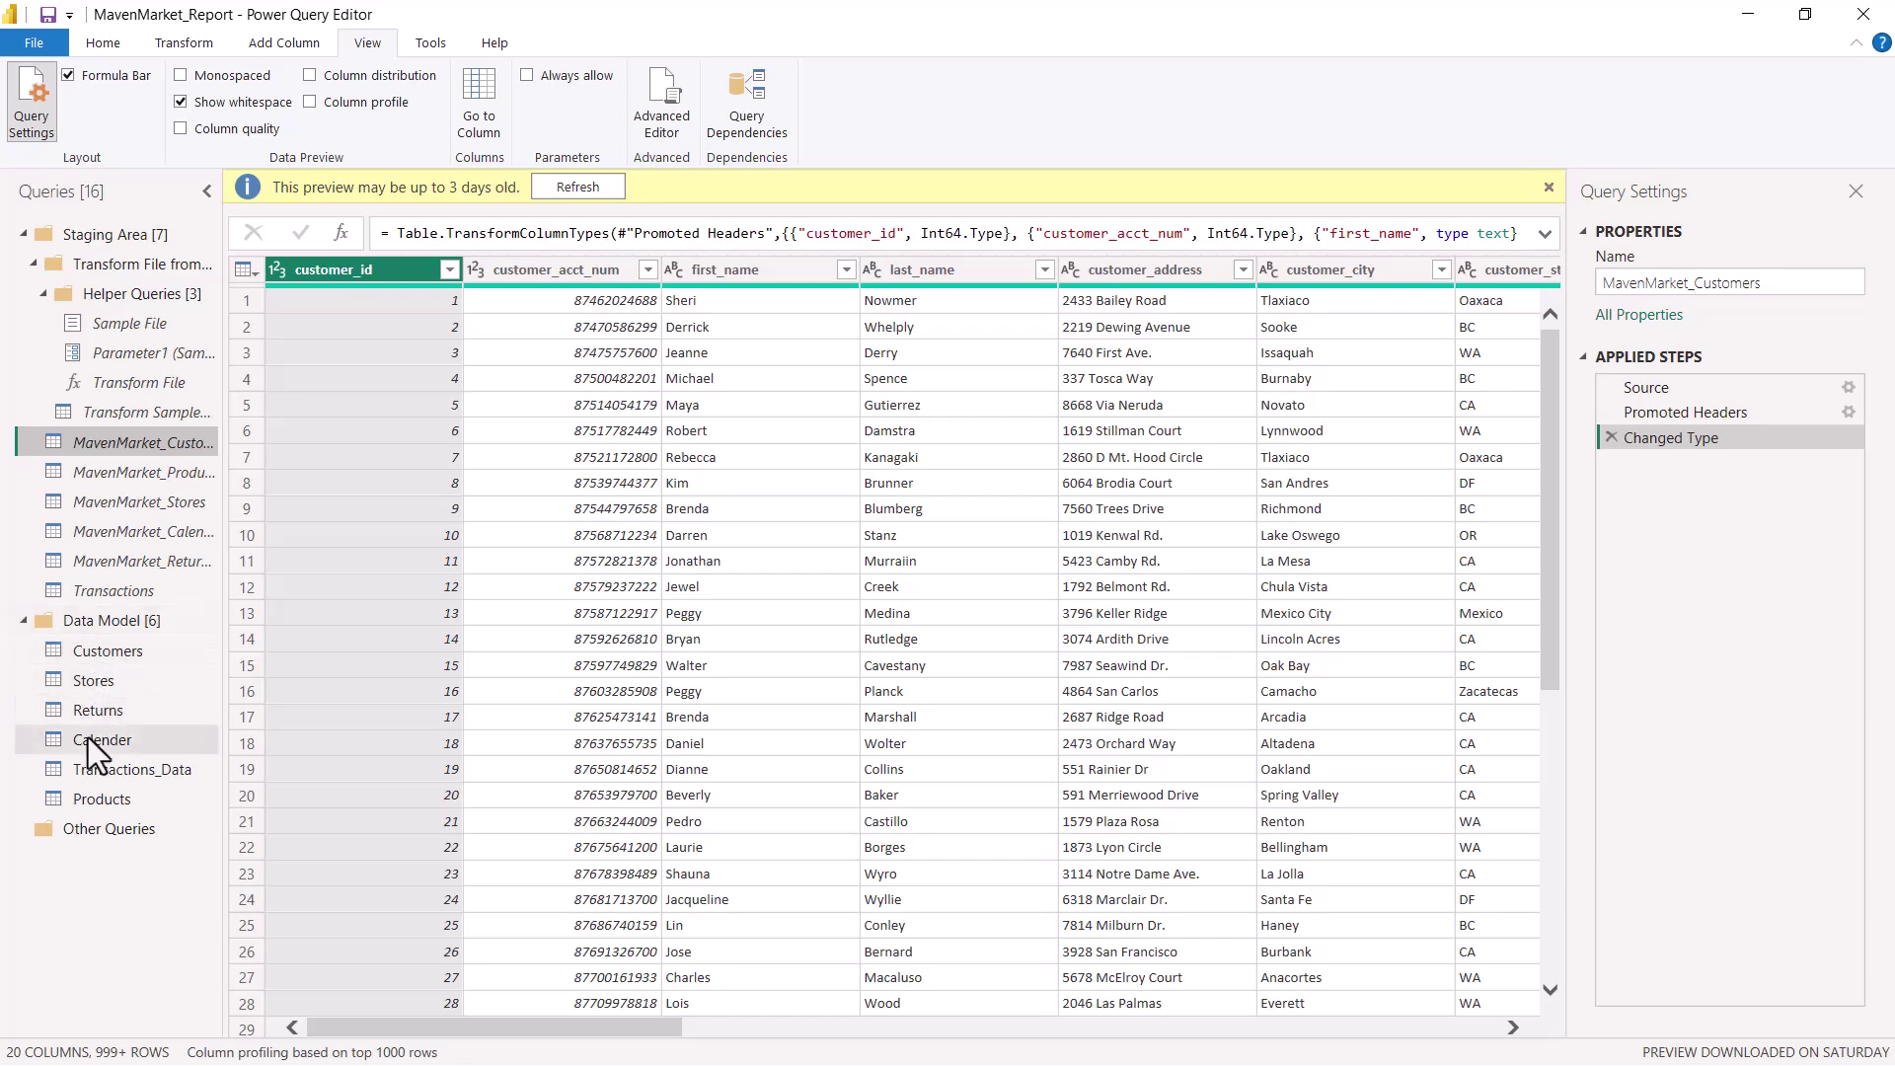
key("alt+h")
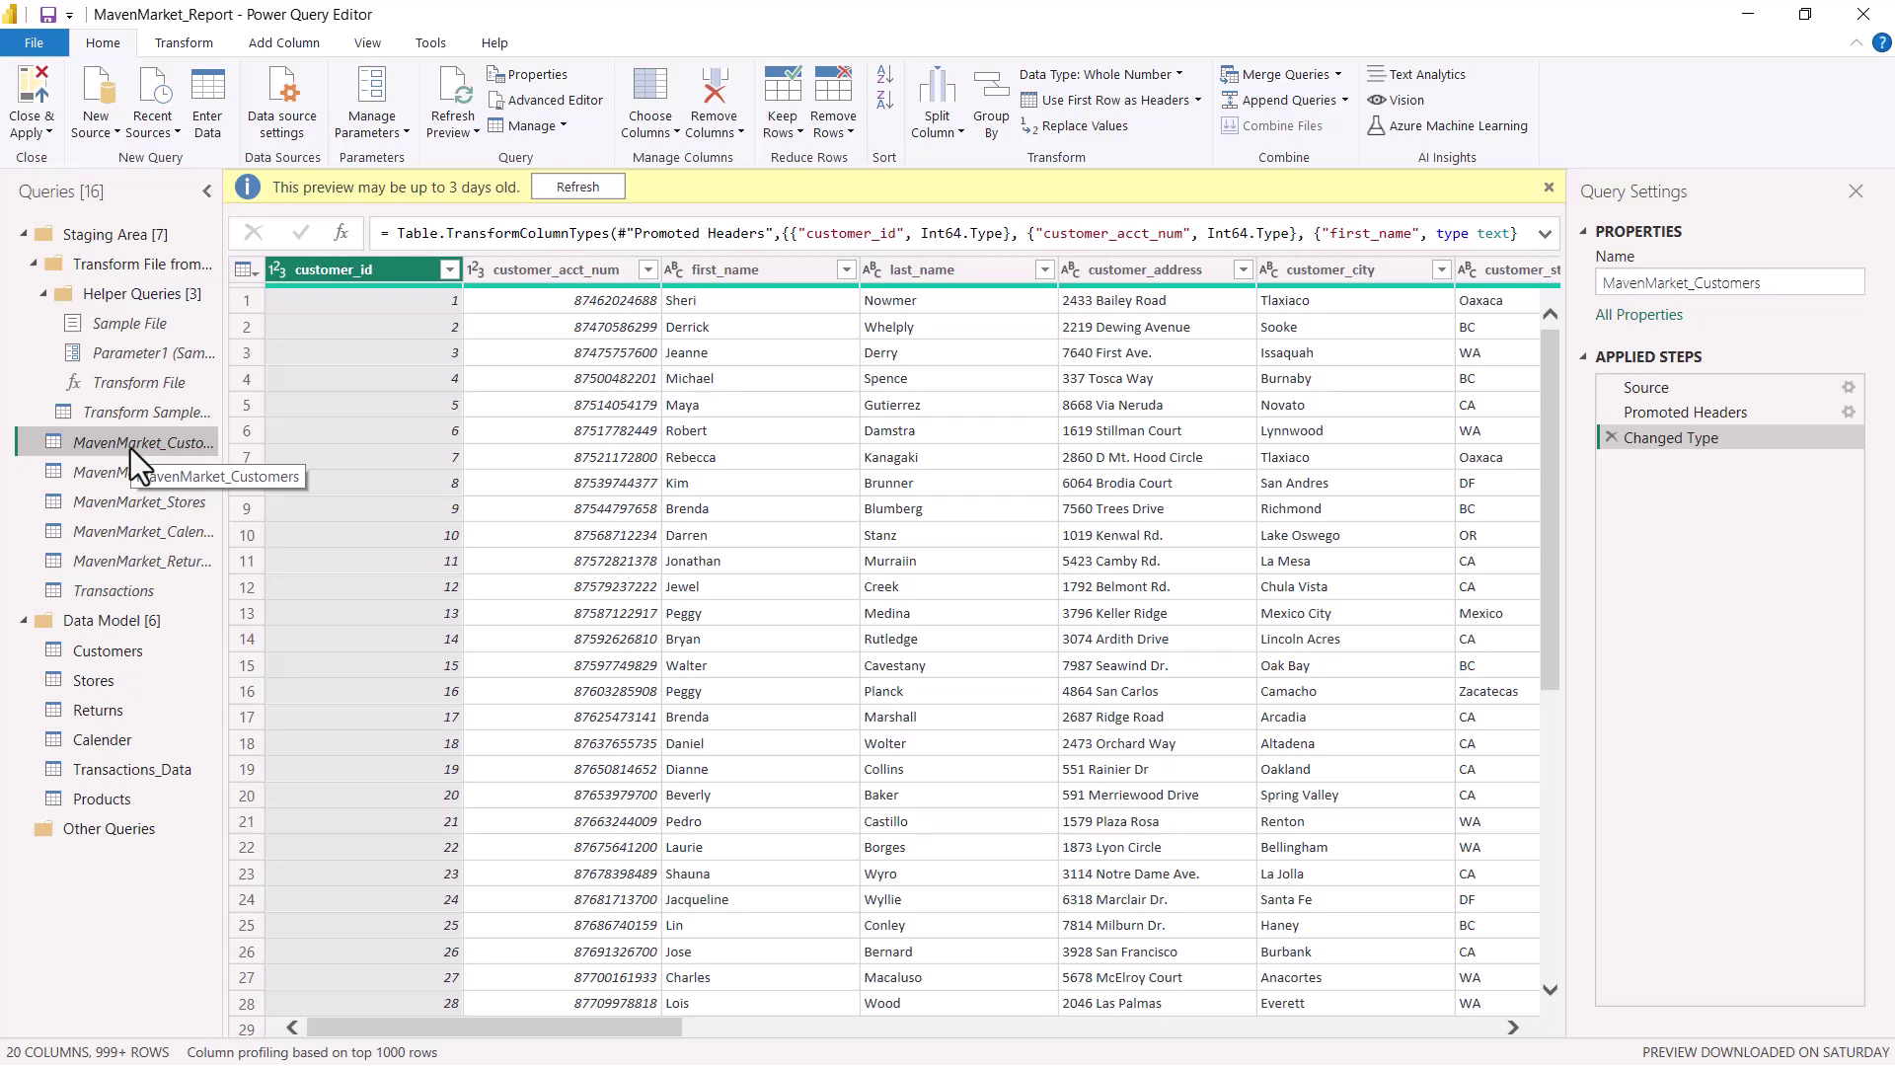
left_click(360, 48)
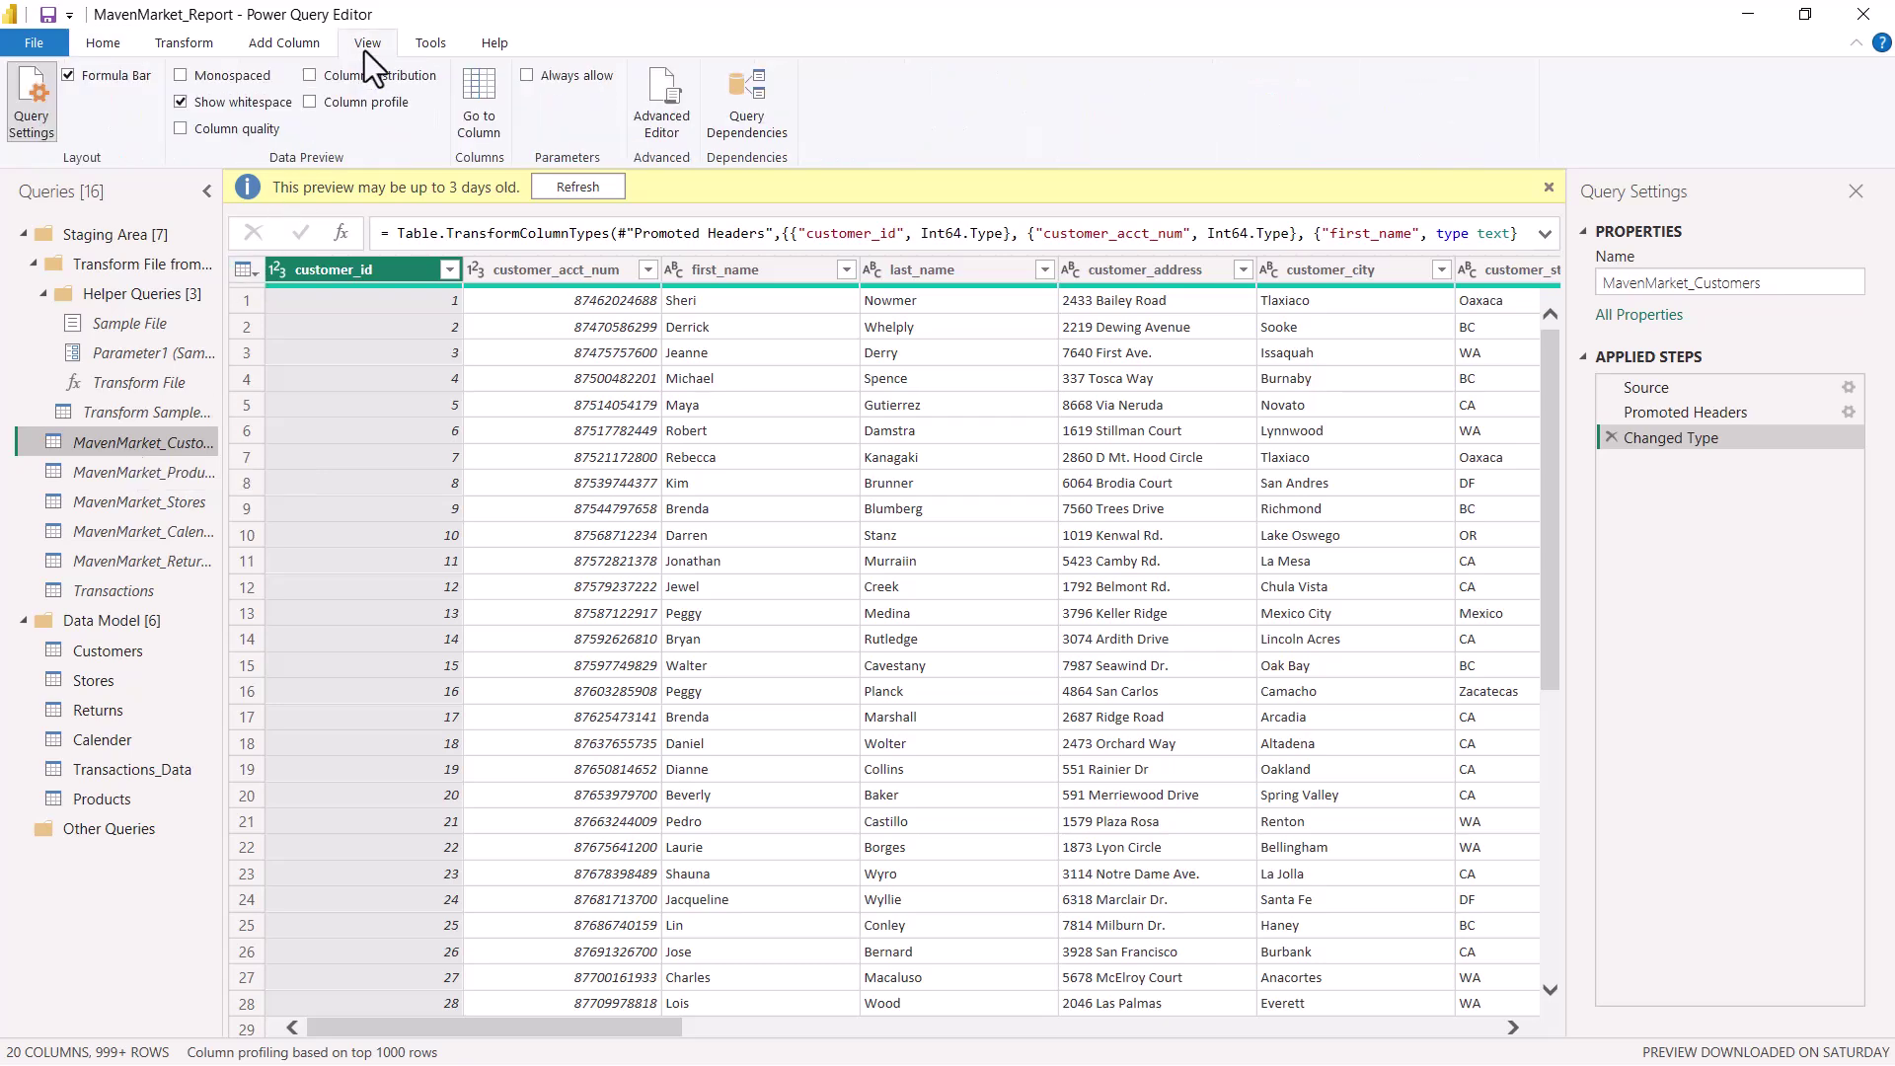
Show Query Dependencies maximized, zoomed and panned so the staging-to-model chains are readable.
left_click(746, 114)
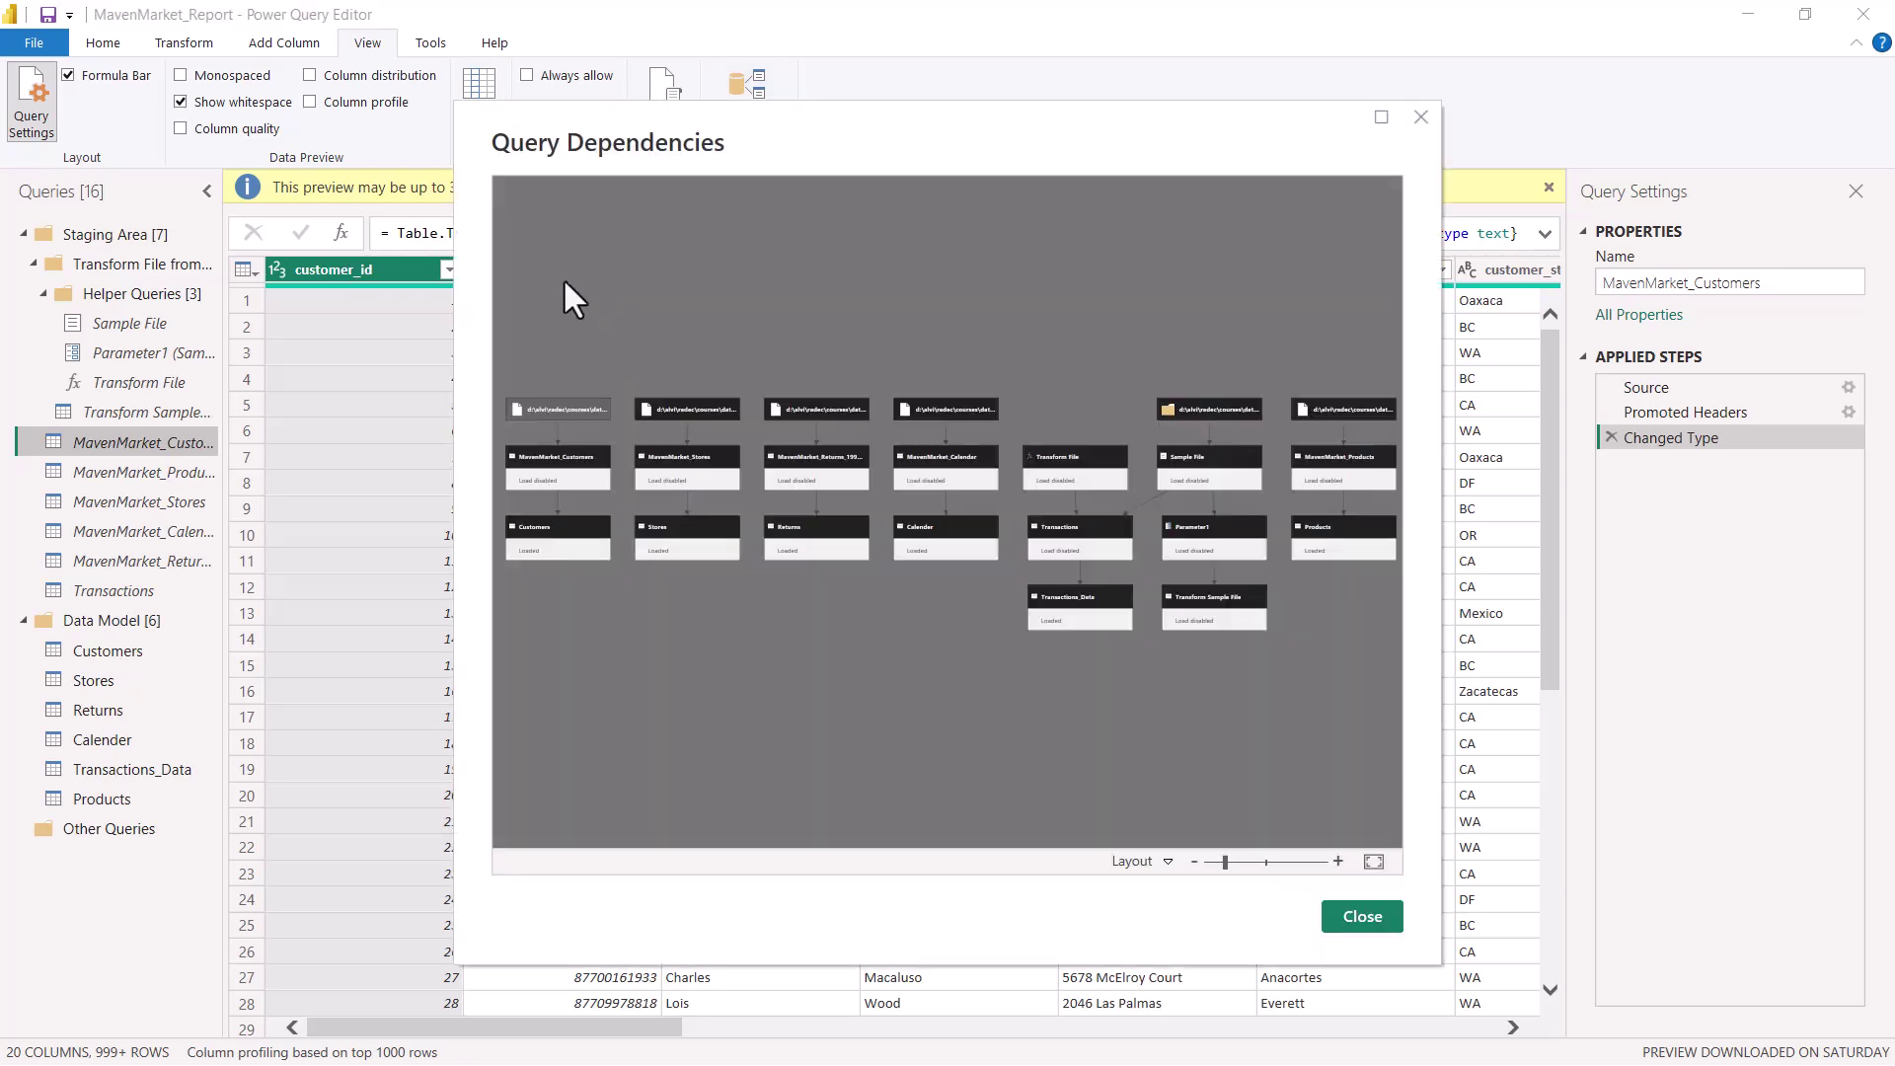
left_click(1381, 118)
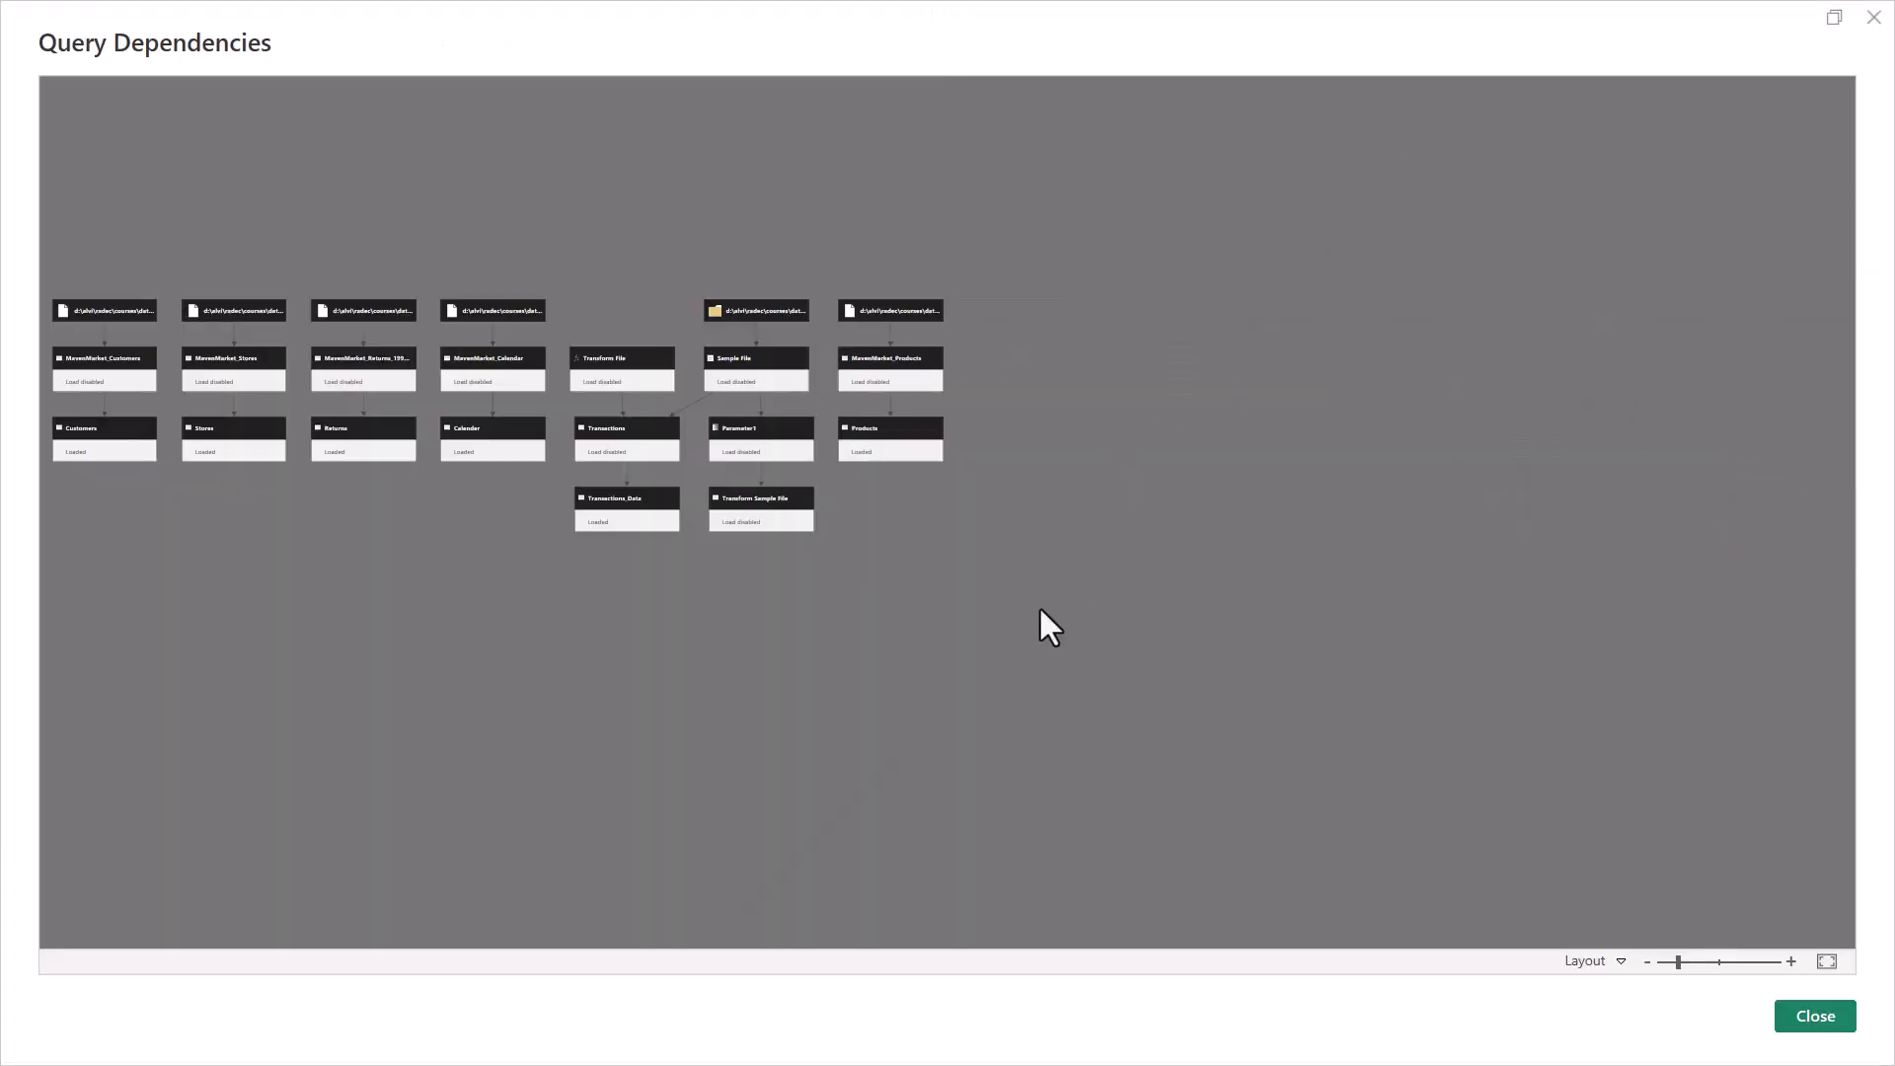
left_click(1697, 962)
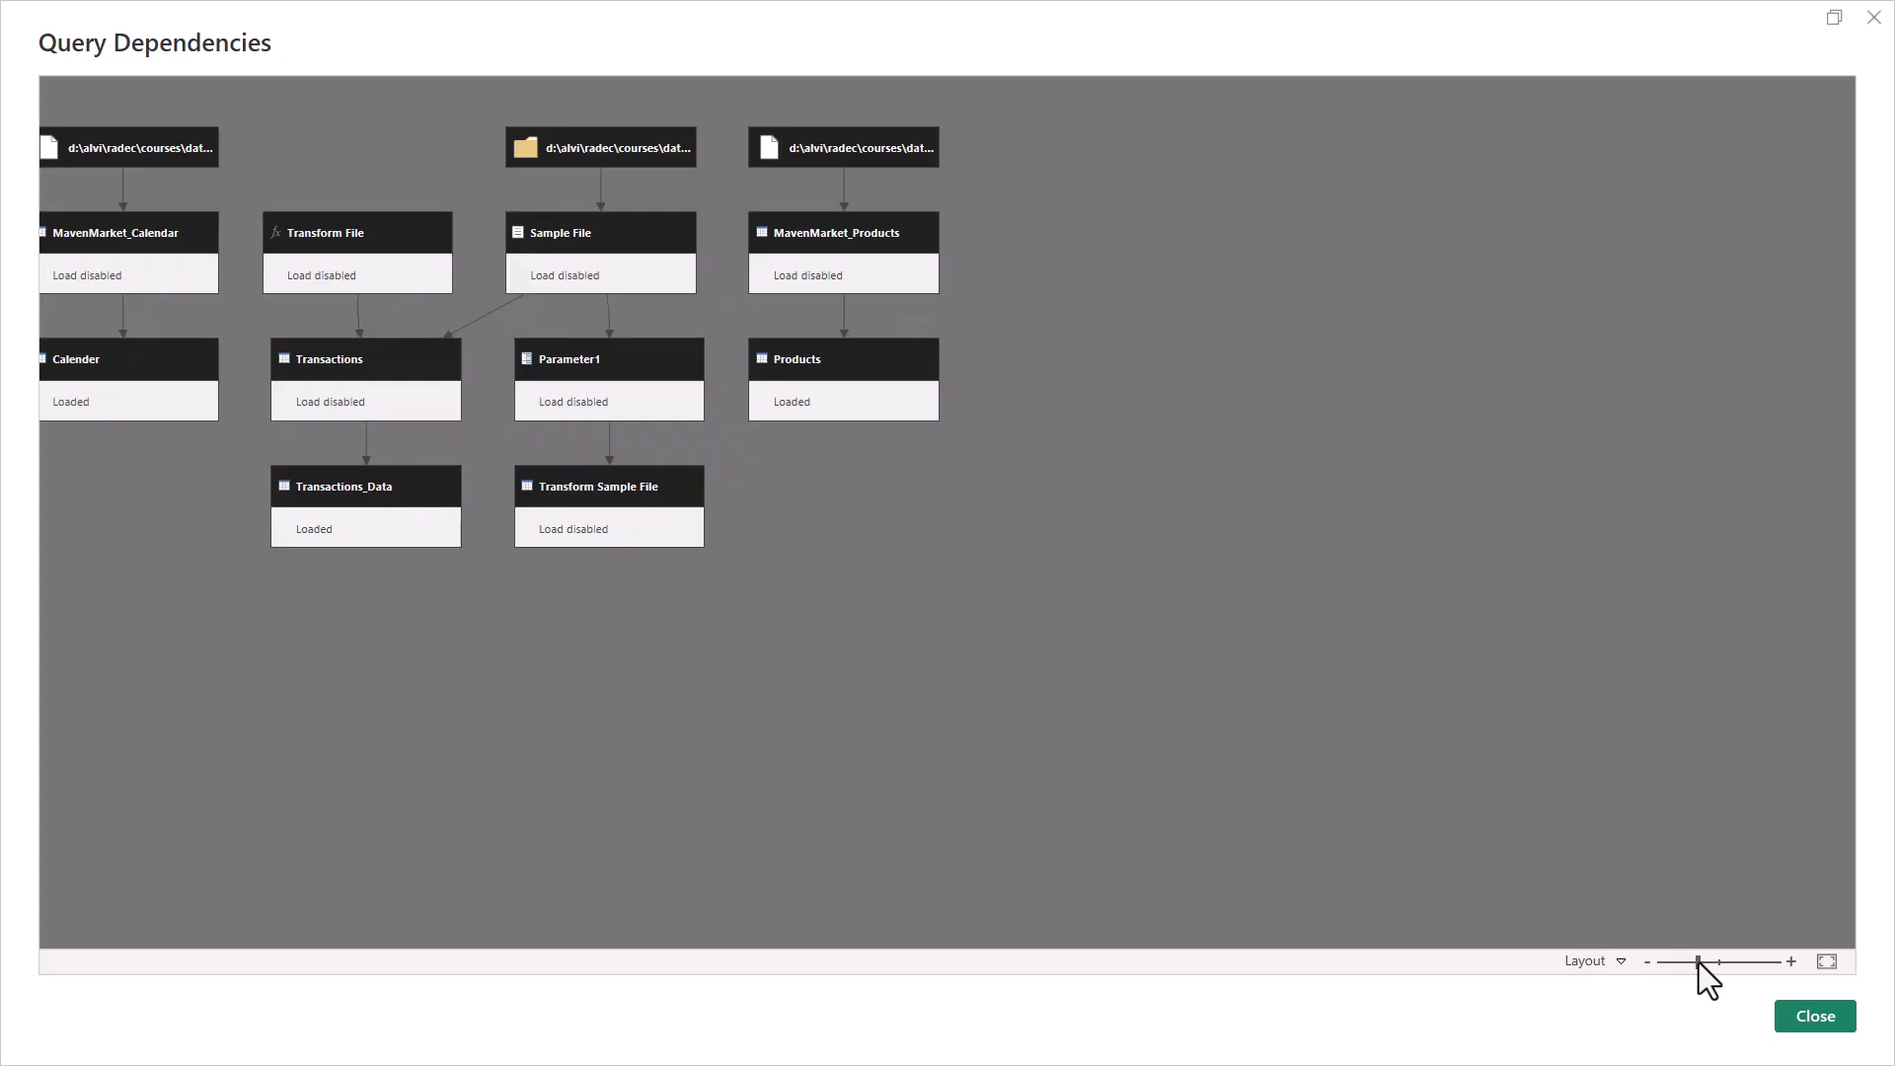
left_click_drag(1698, 962, 1705, 962)
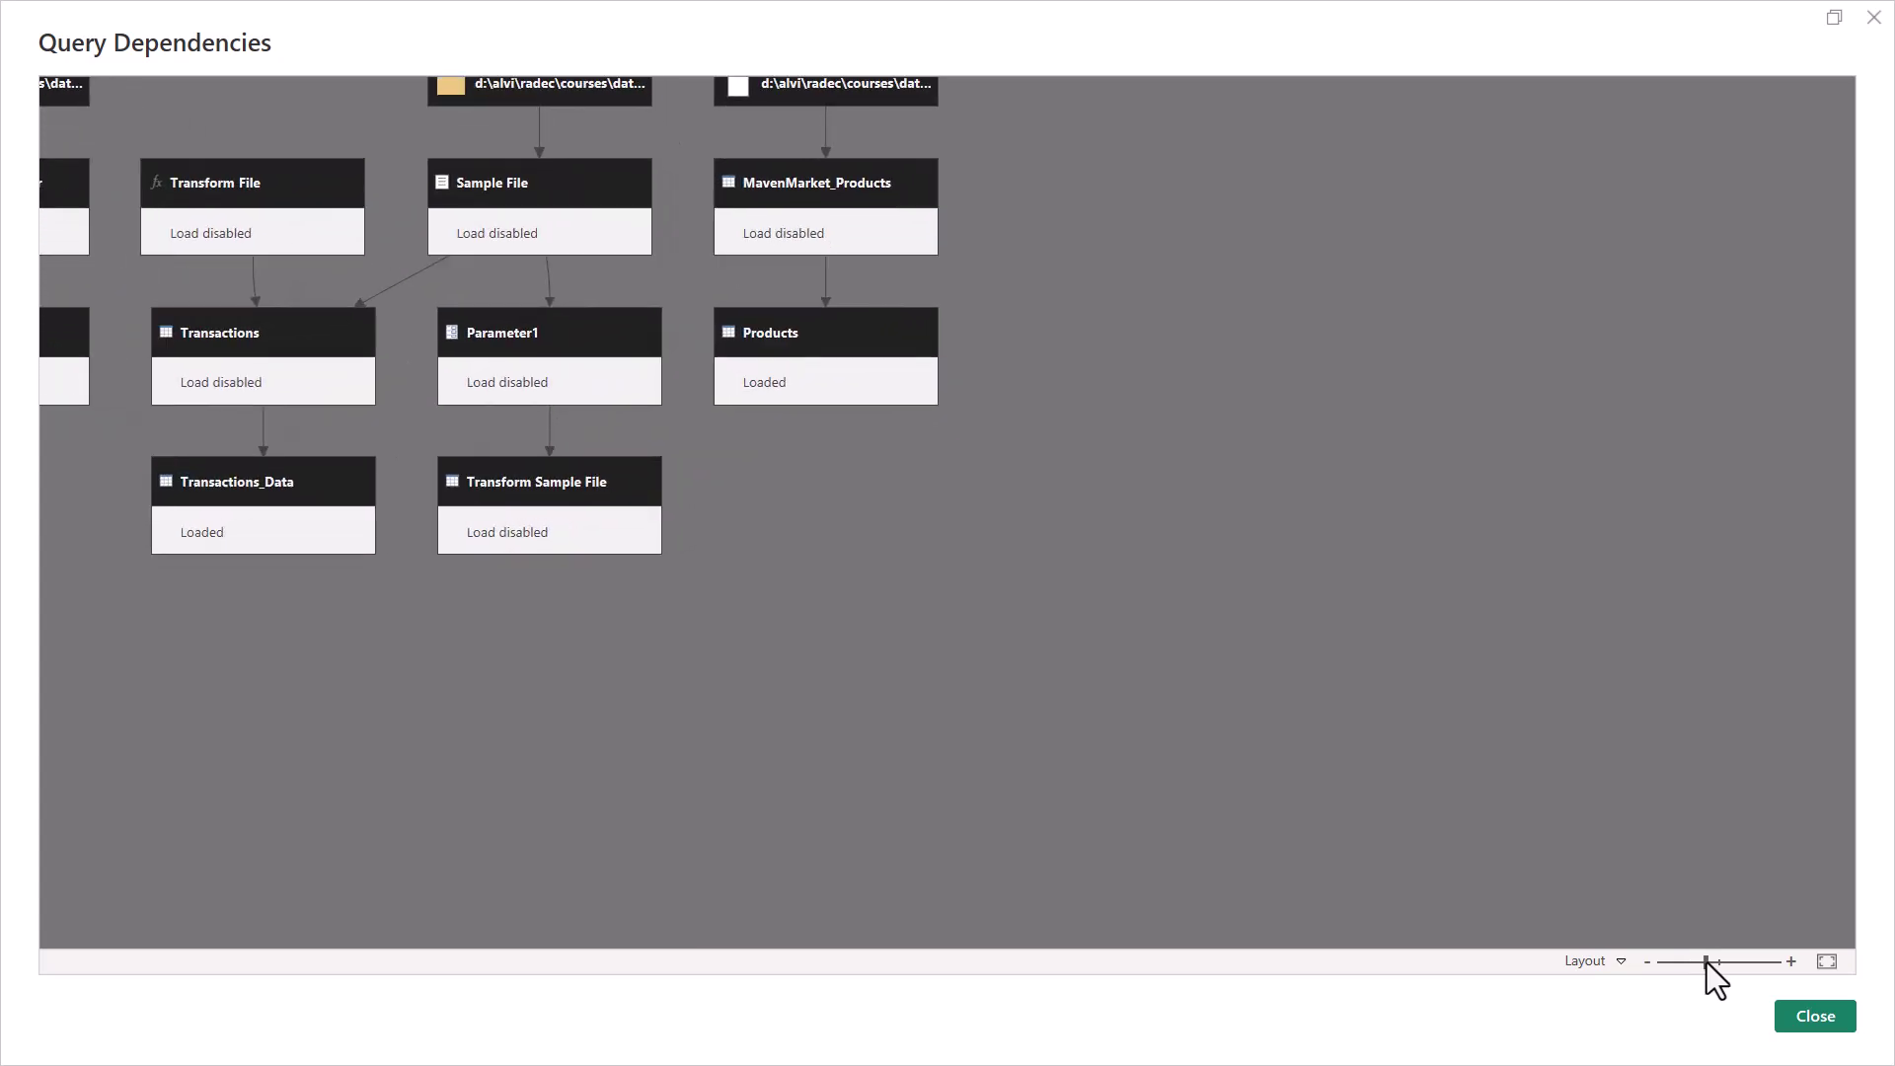
left_click_drag(656, 753, 1525, 896)
left_click_drag(563, 747, 712, 765)
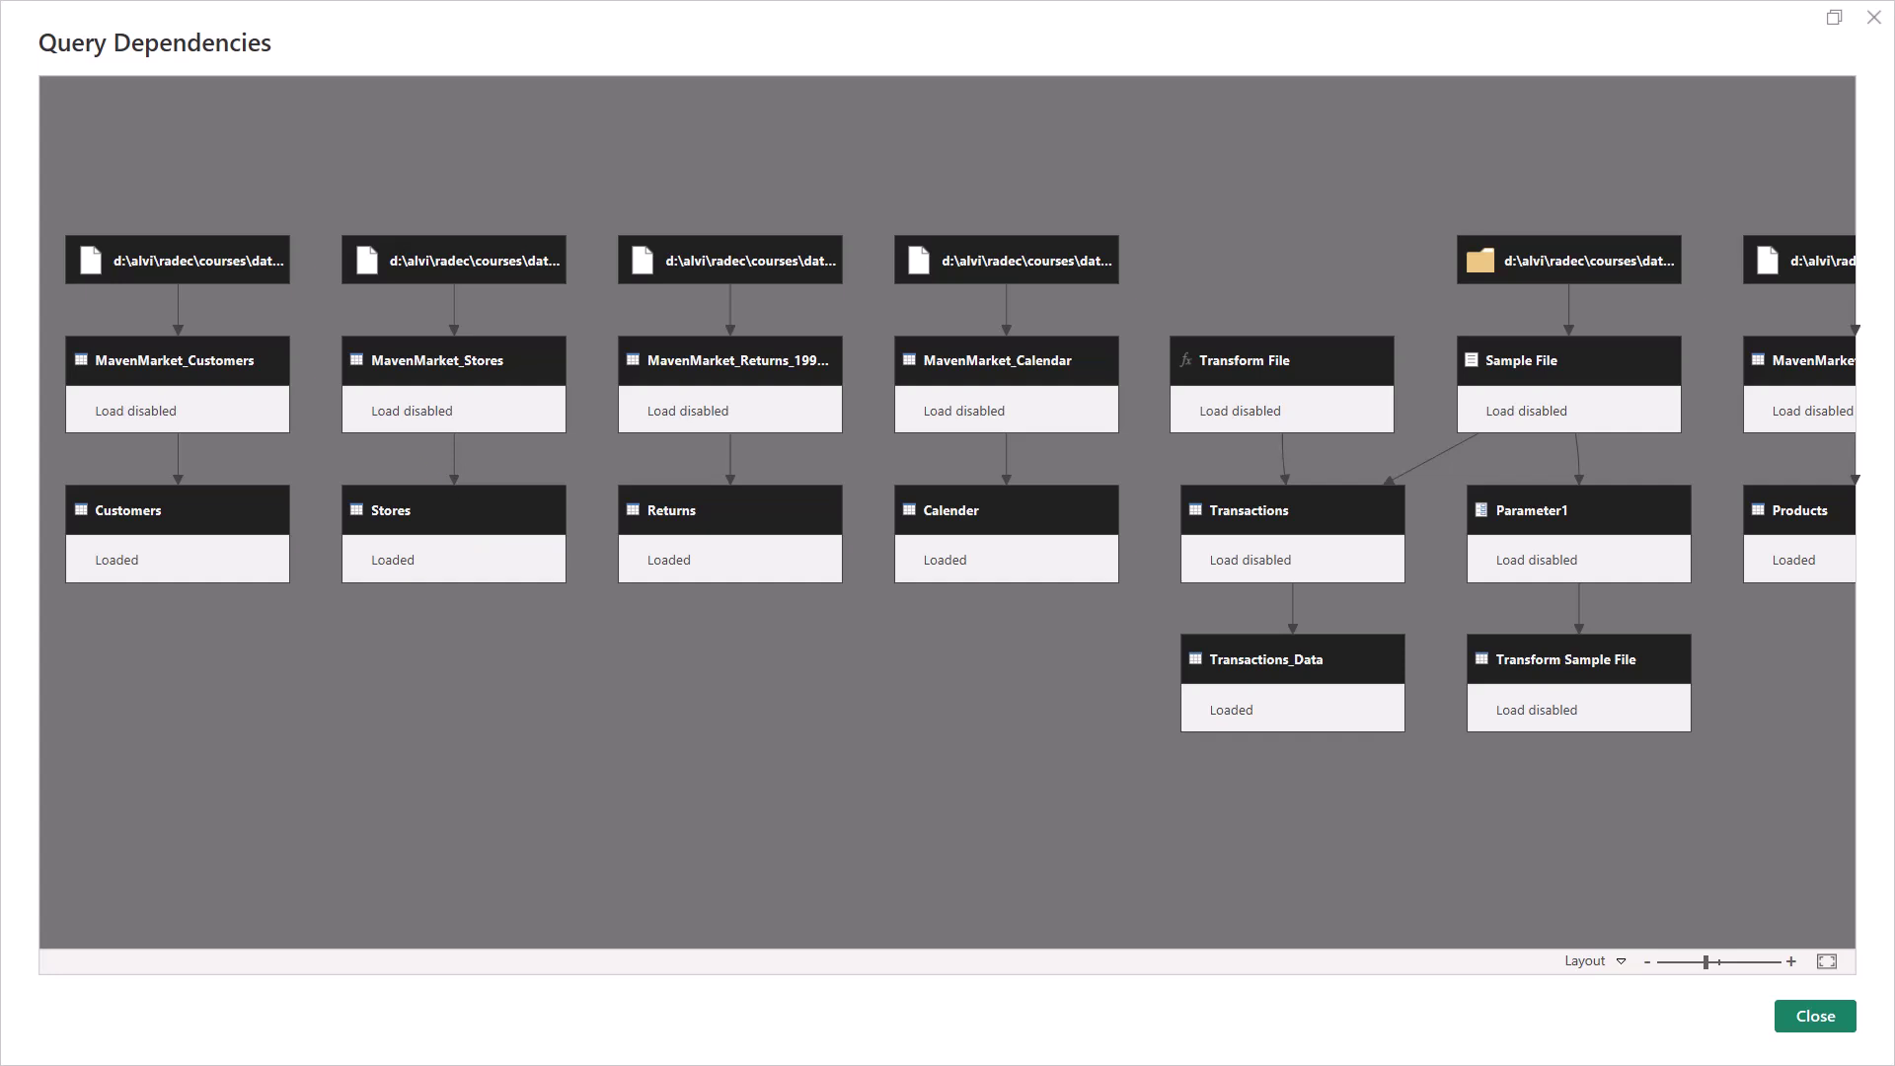
left_click_drag(49, 197, 600, 616)
In Instructions.pdf, underline step 7's 'uncheck Enable Load', 'using Reference' and 'Regions' phrases.
key("alt+Tab")
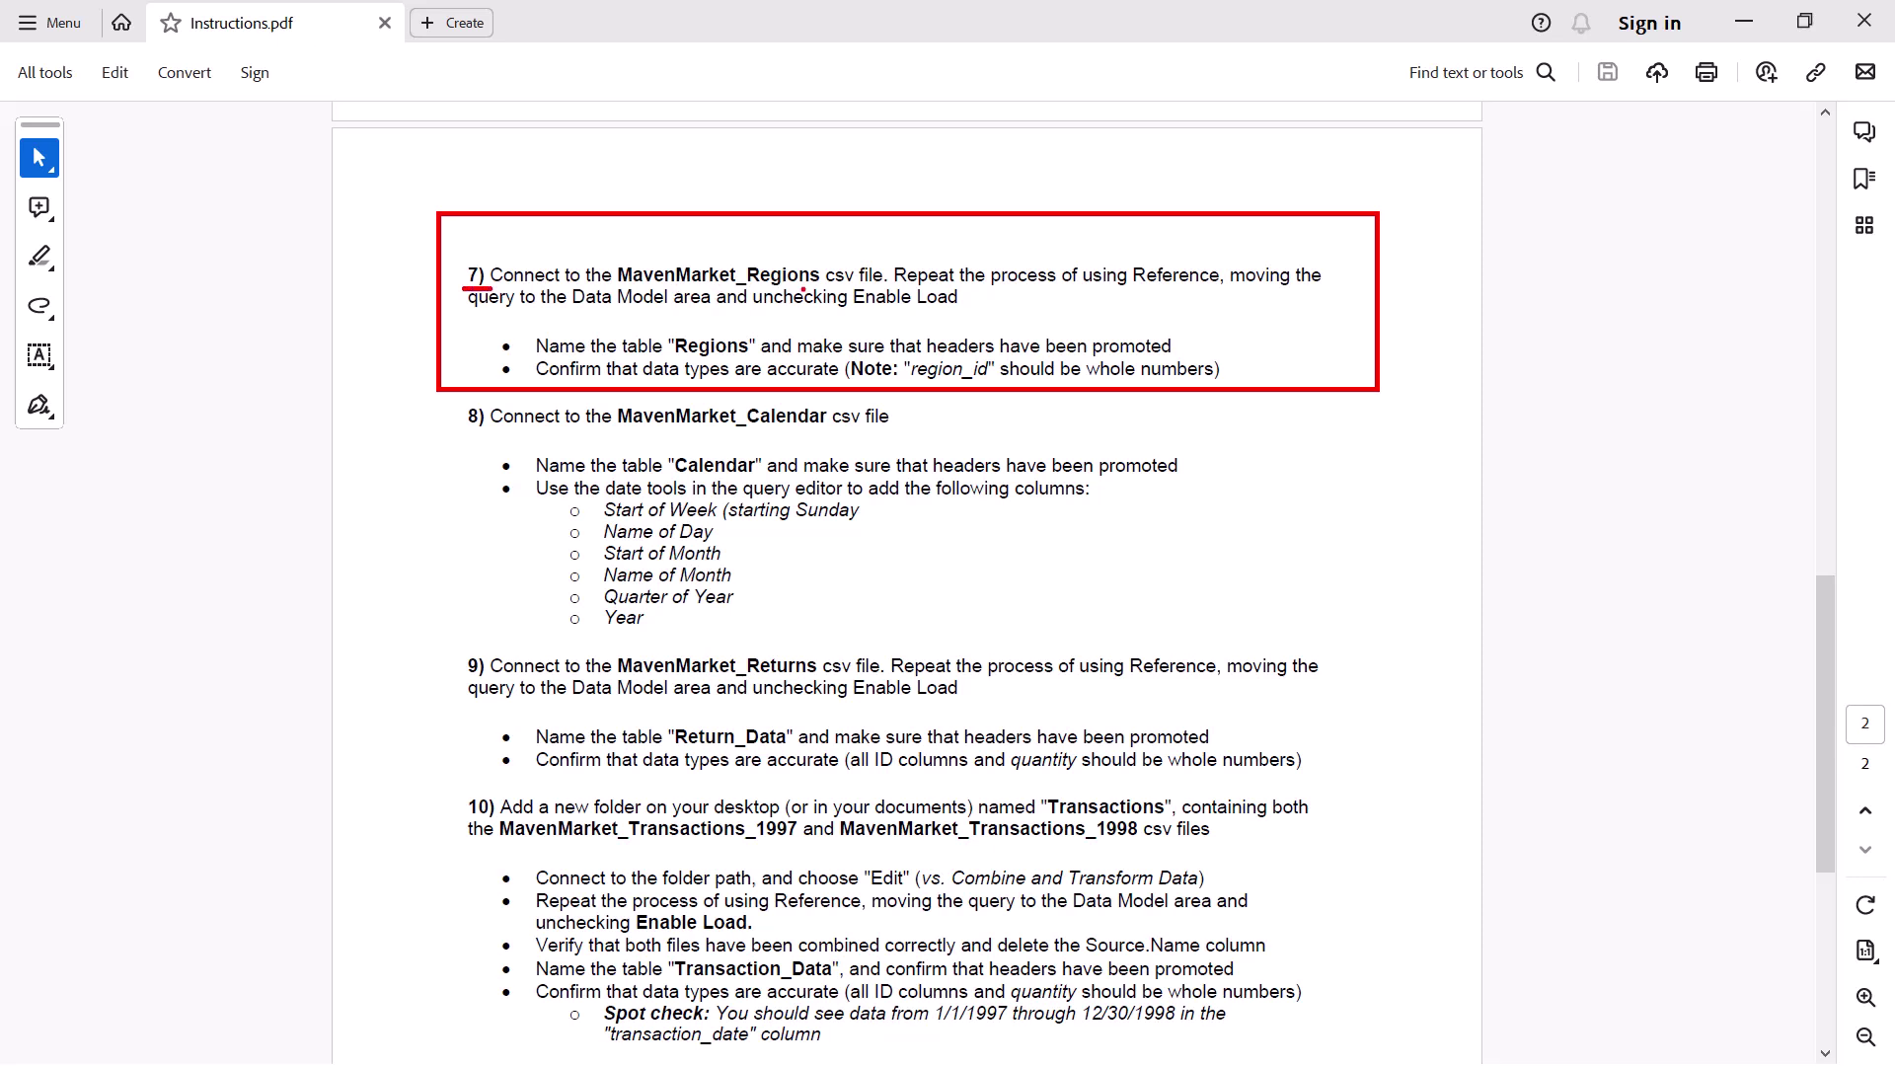
left_click_drag(731, 292, 827, 294)
left_click_drag(1086, 293, 1220, 294)
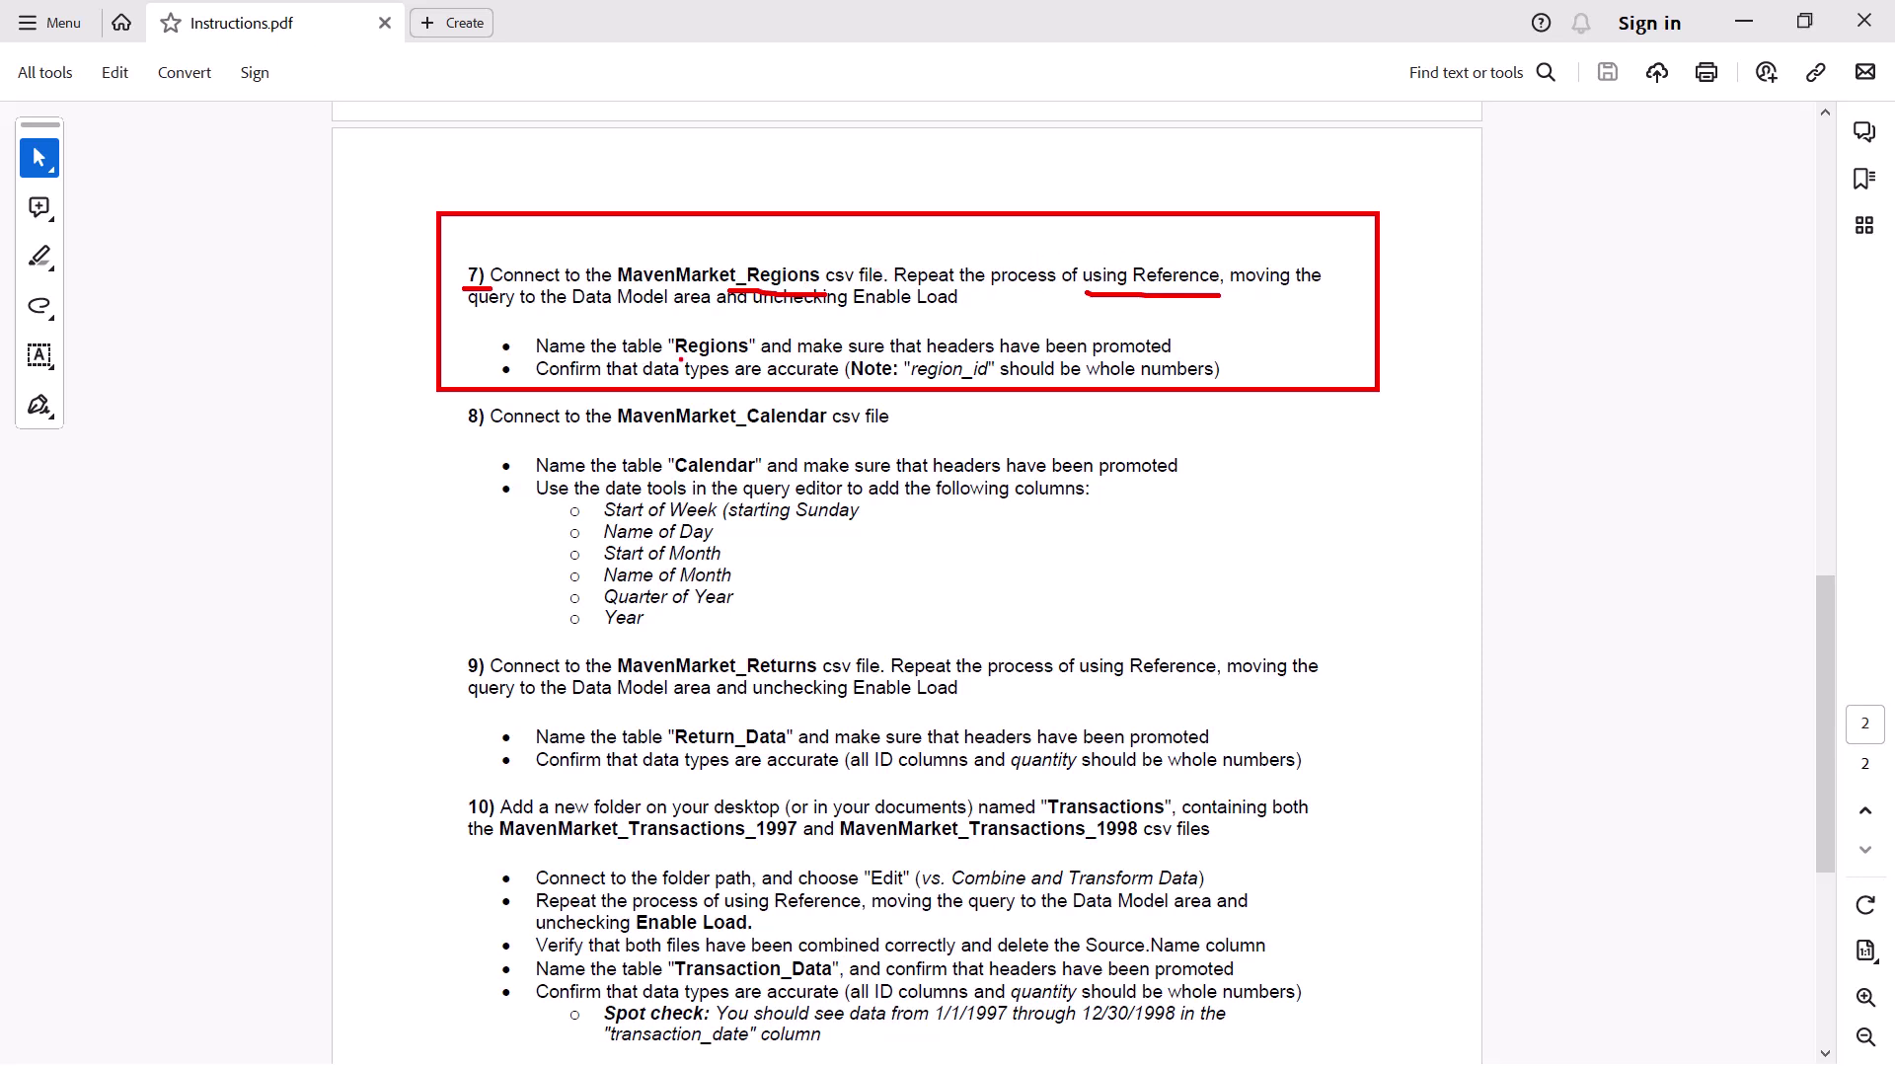
left_click_drag(662, 355, 718, 360)
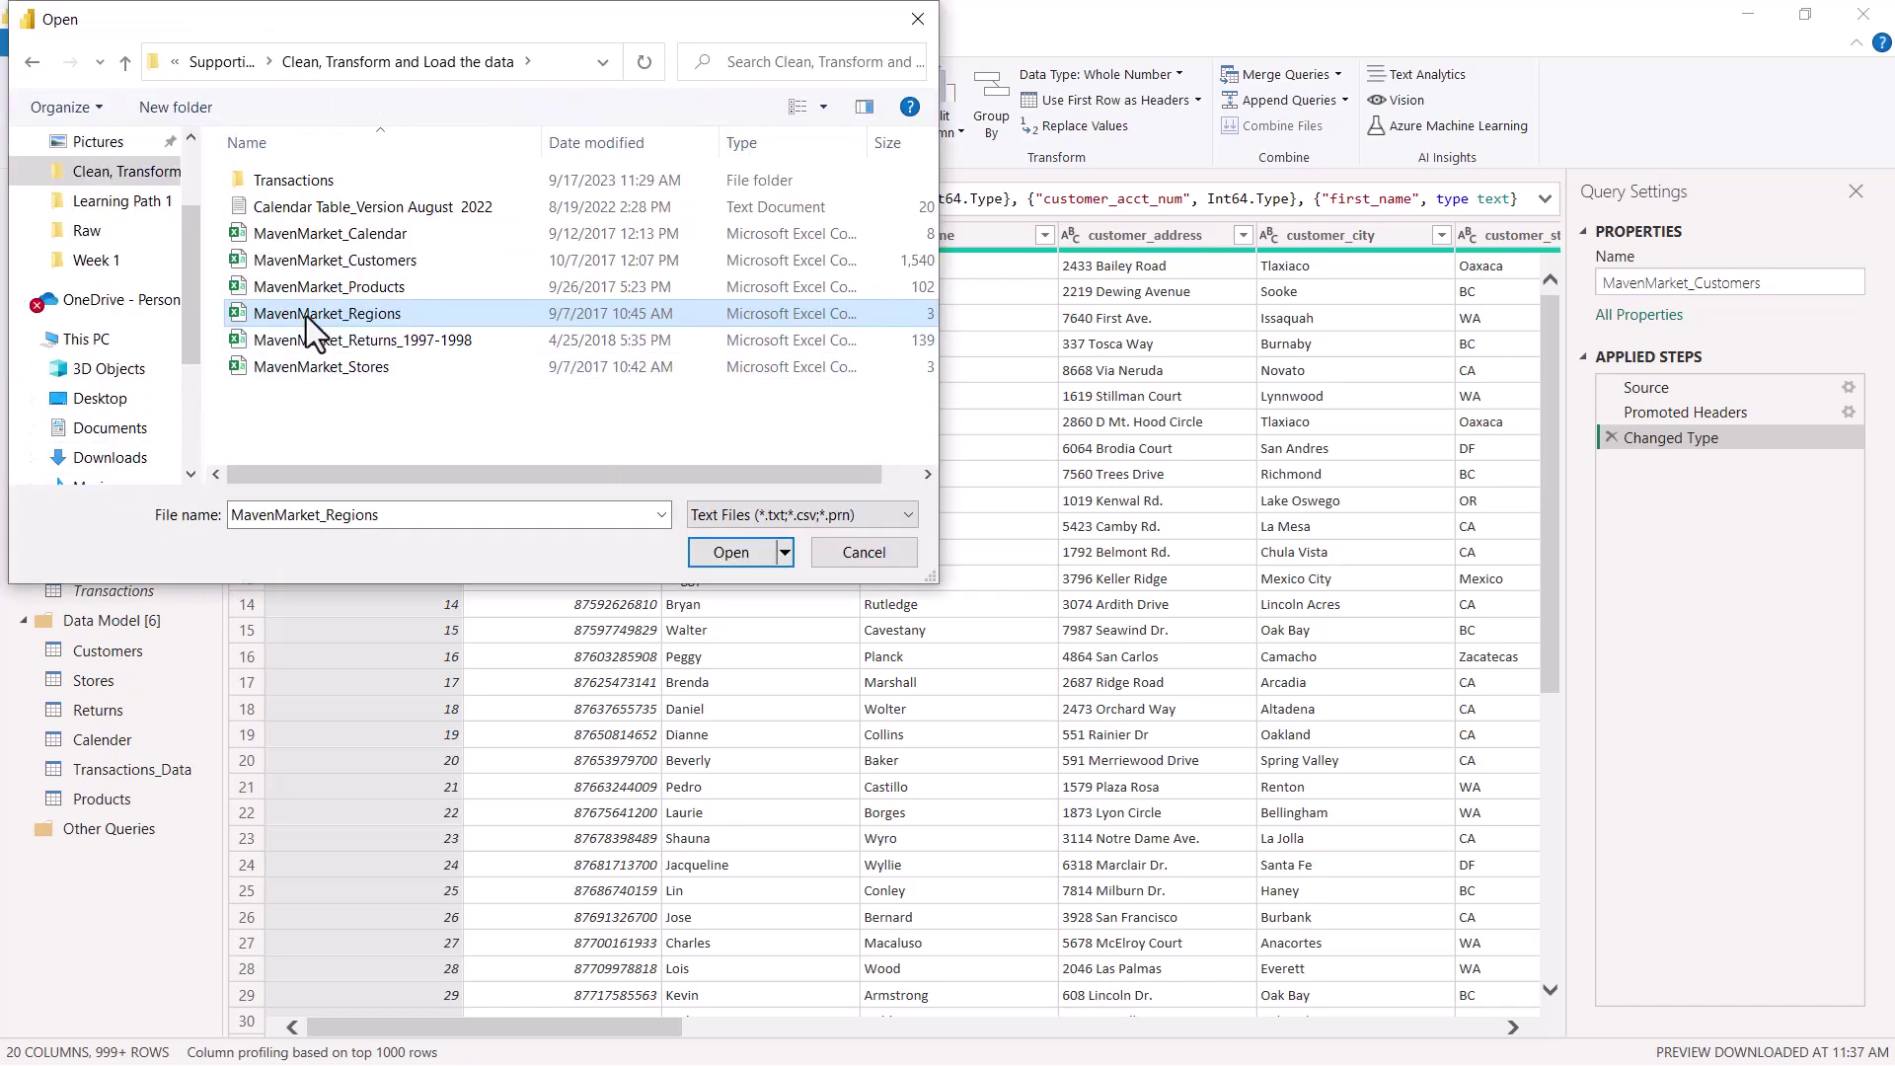
Import the MavenMarket_Regions csv file as a new staging query.
left_click(730, 558)
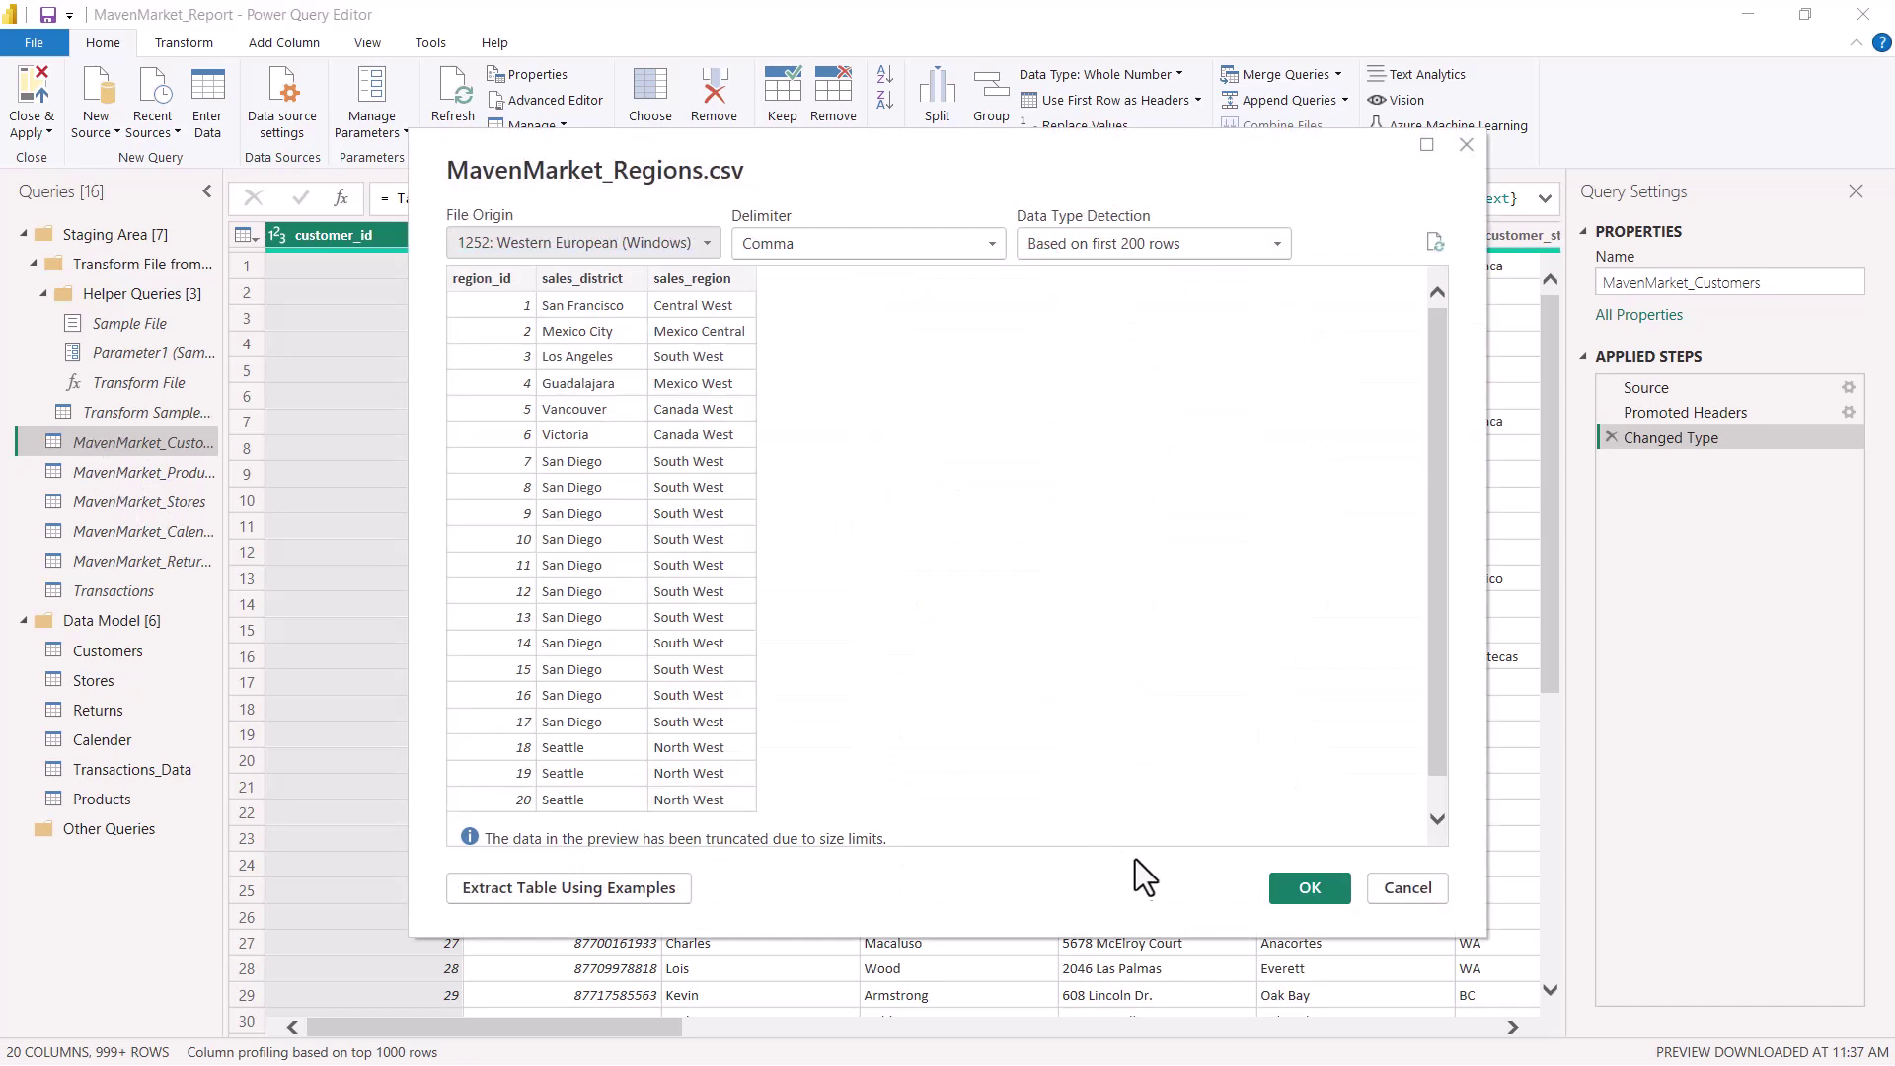
left_click(1308, 887)
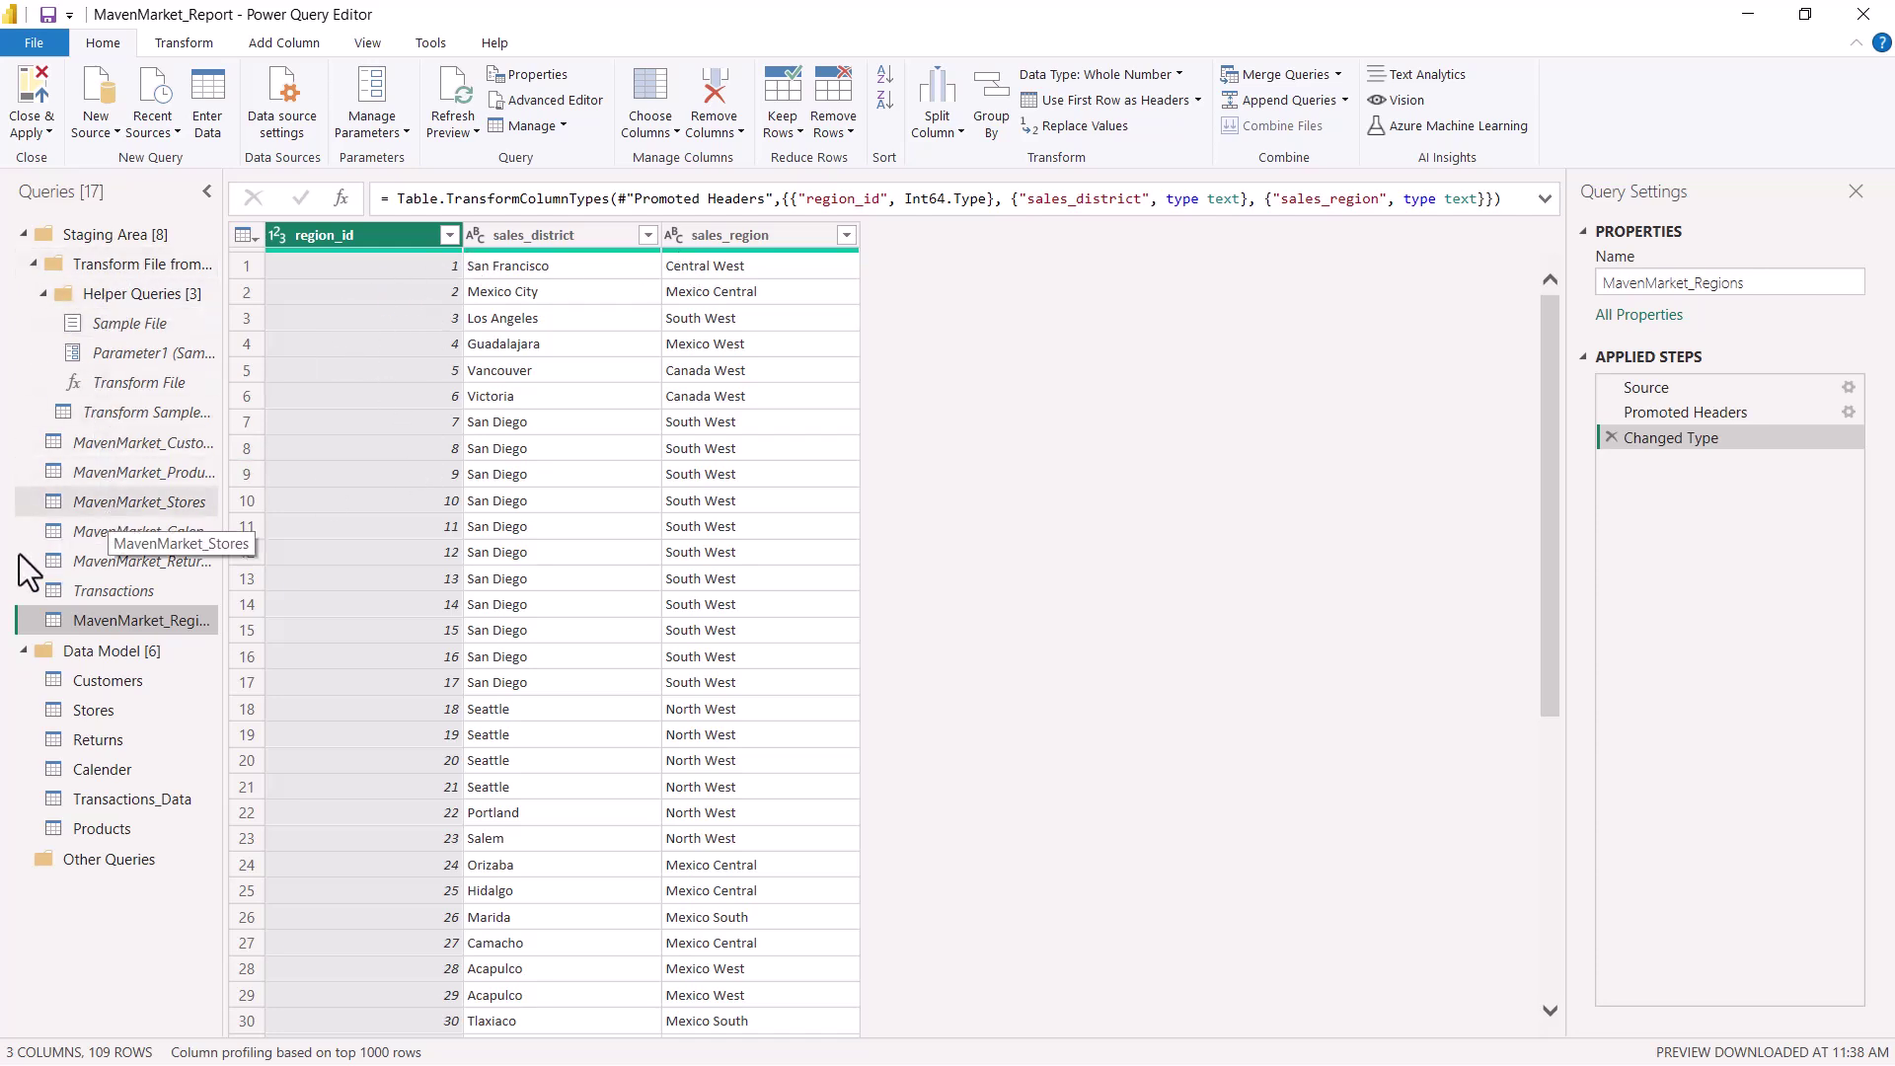
Disable load for MavenMarket_Regions and move a duplicate of it into the Data Model group.
right_click(176, 624)
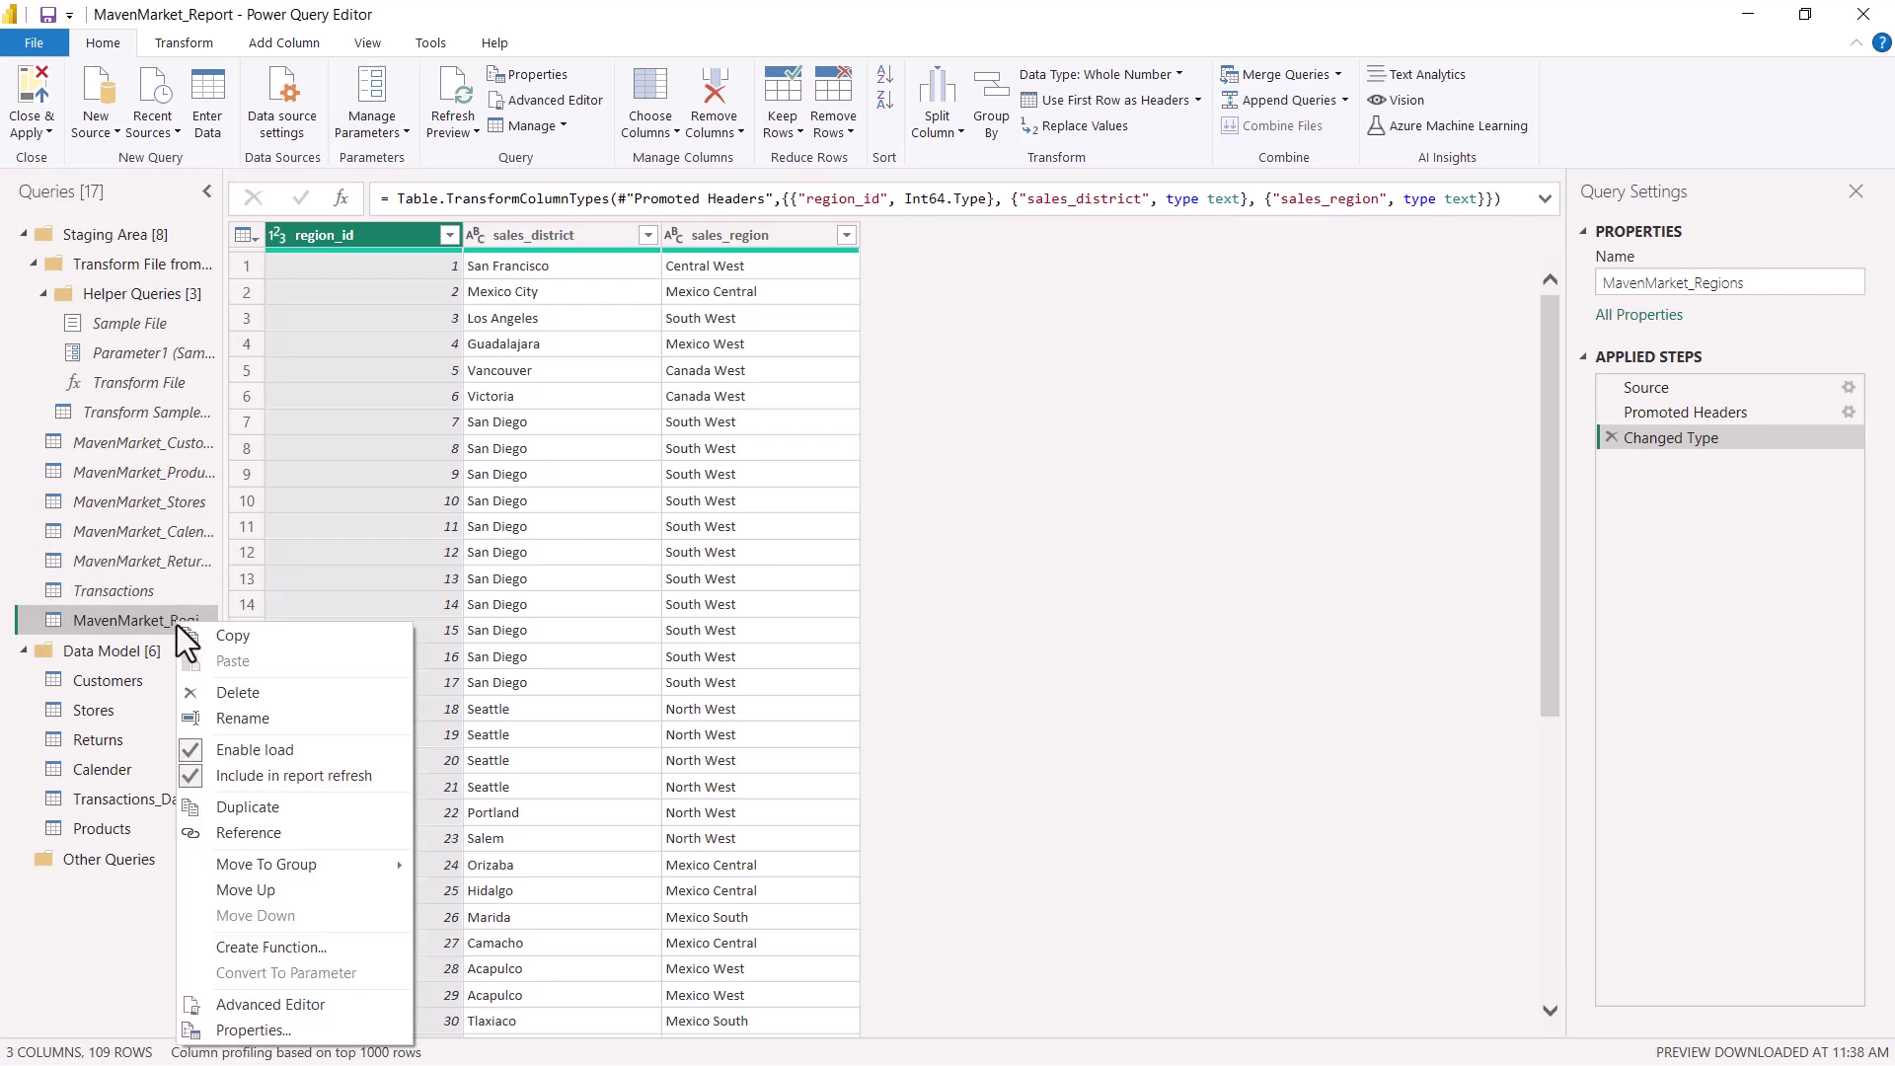
left_click(246, 746)
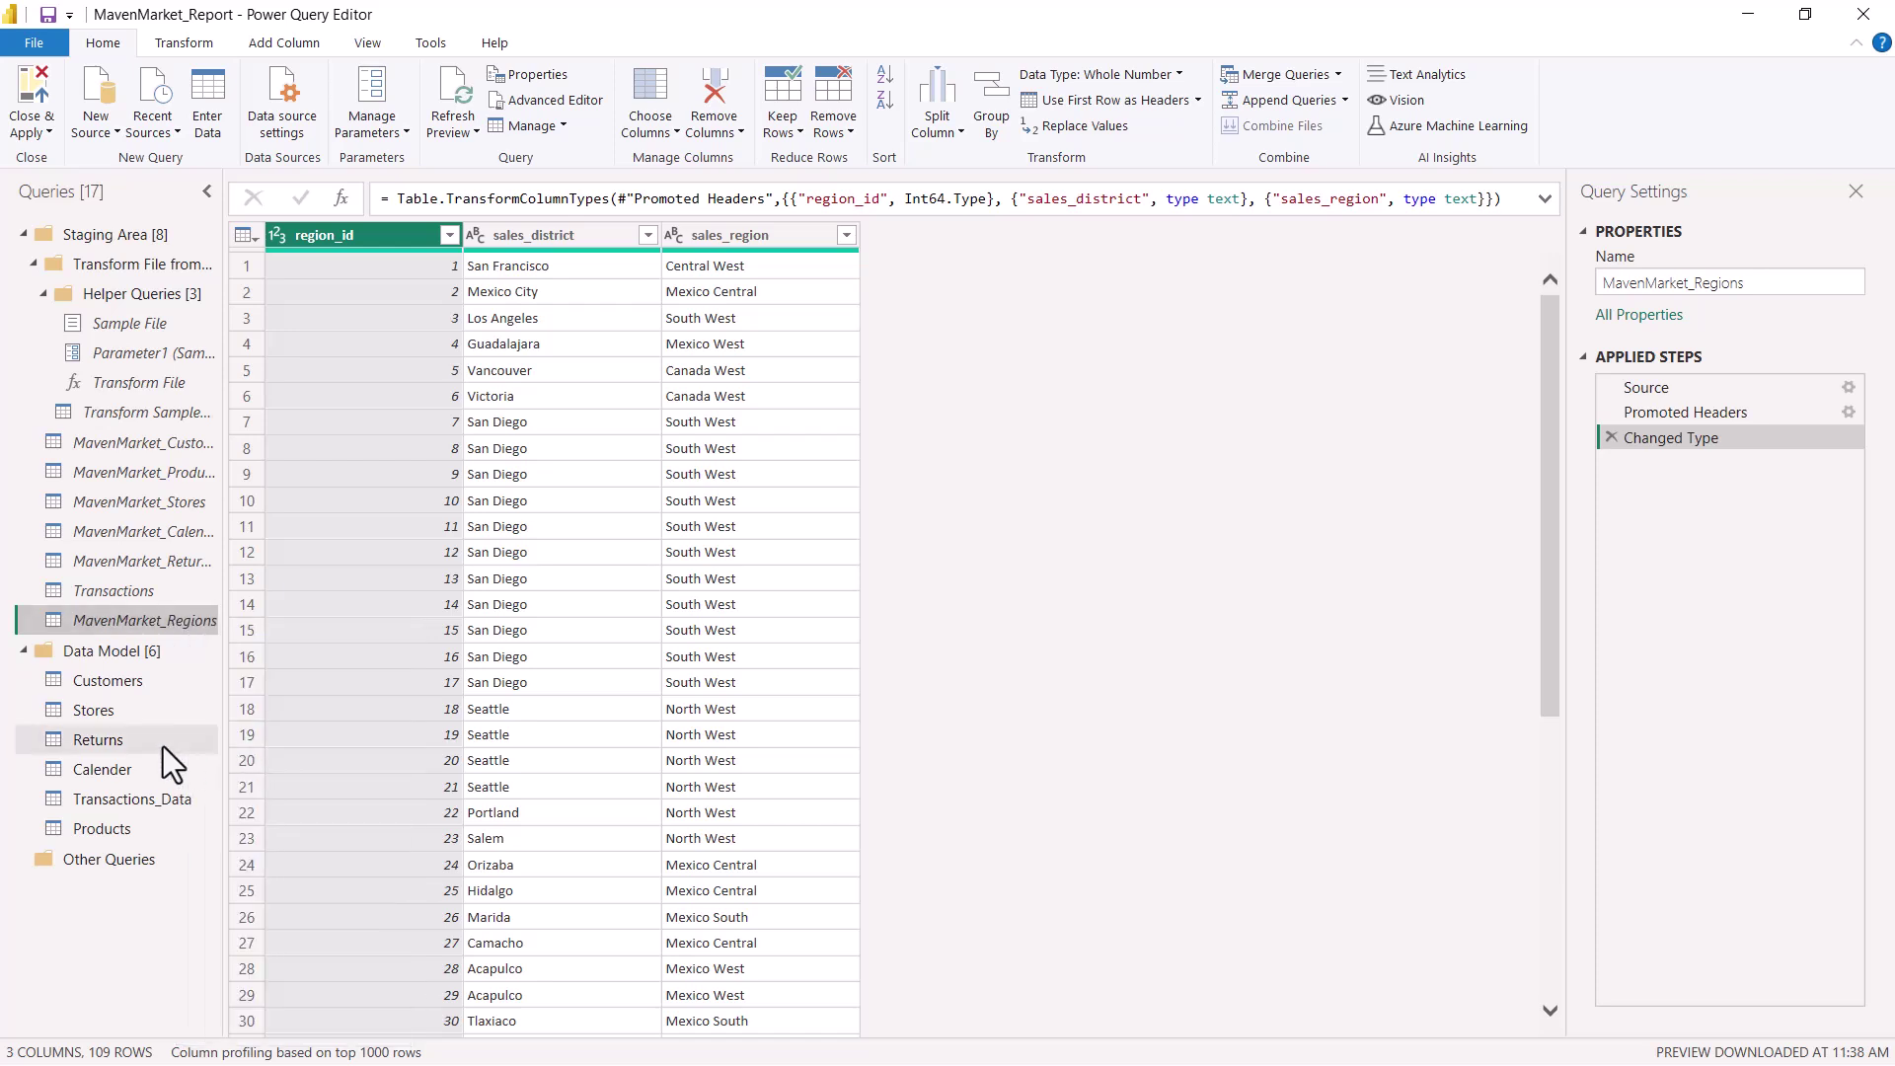
right_click(127, 622)
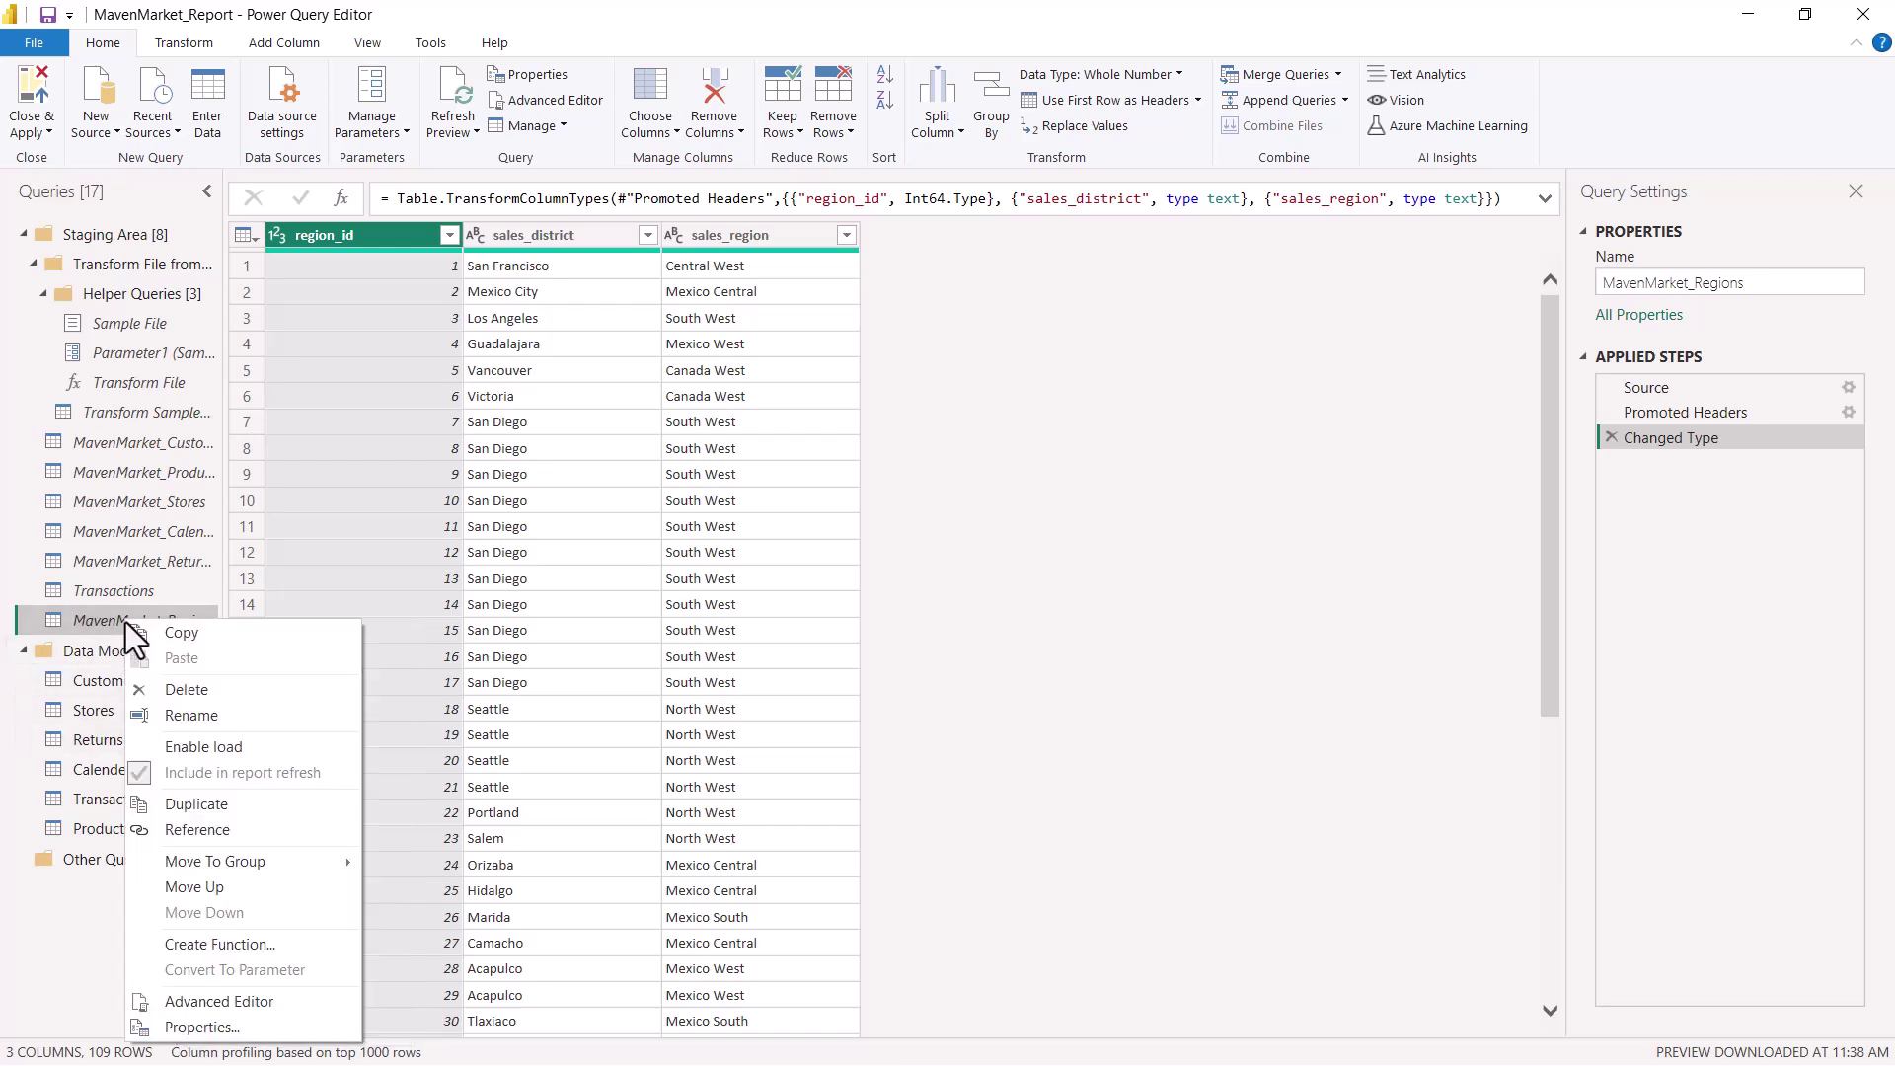
left_click(186, 805)
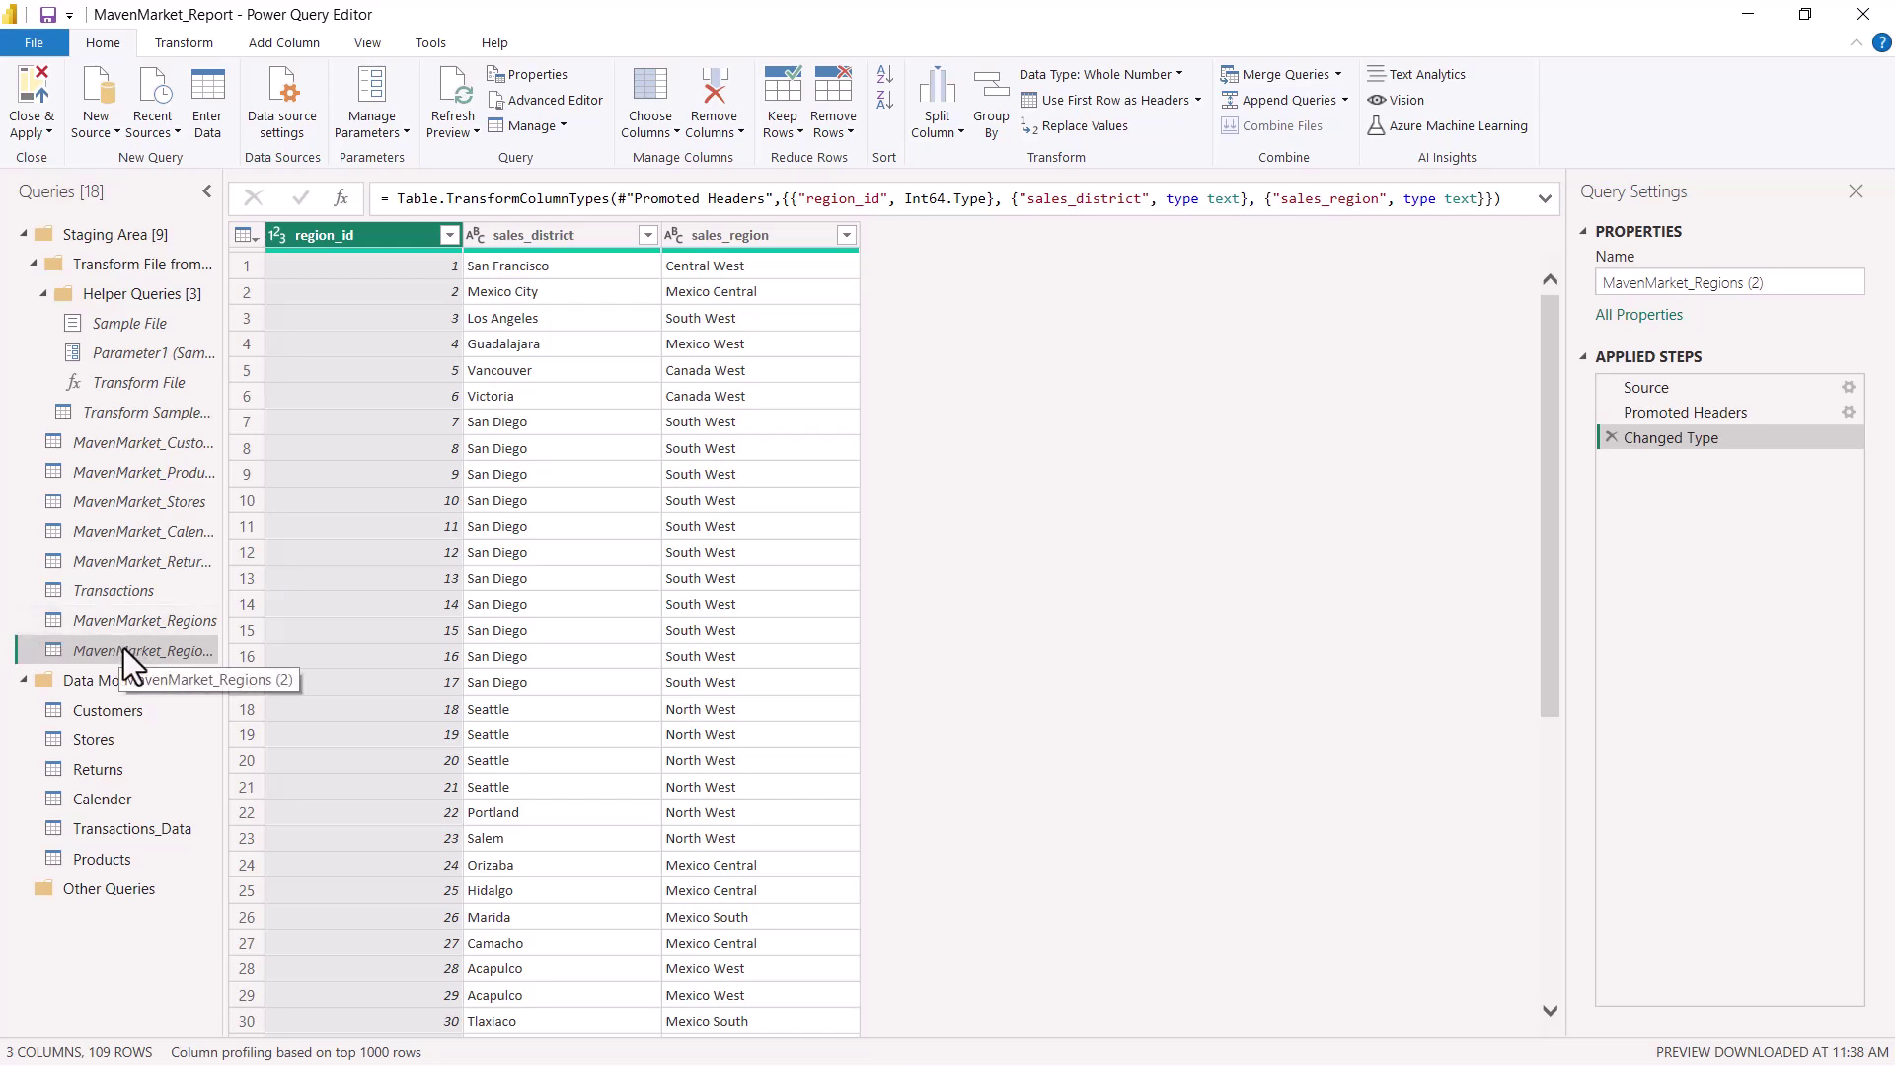
left_click_drag(123, 648, 132, 772)
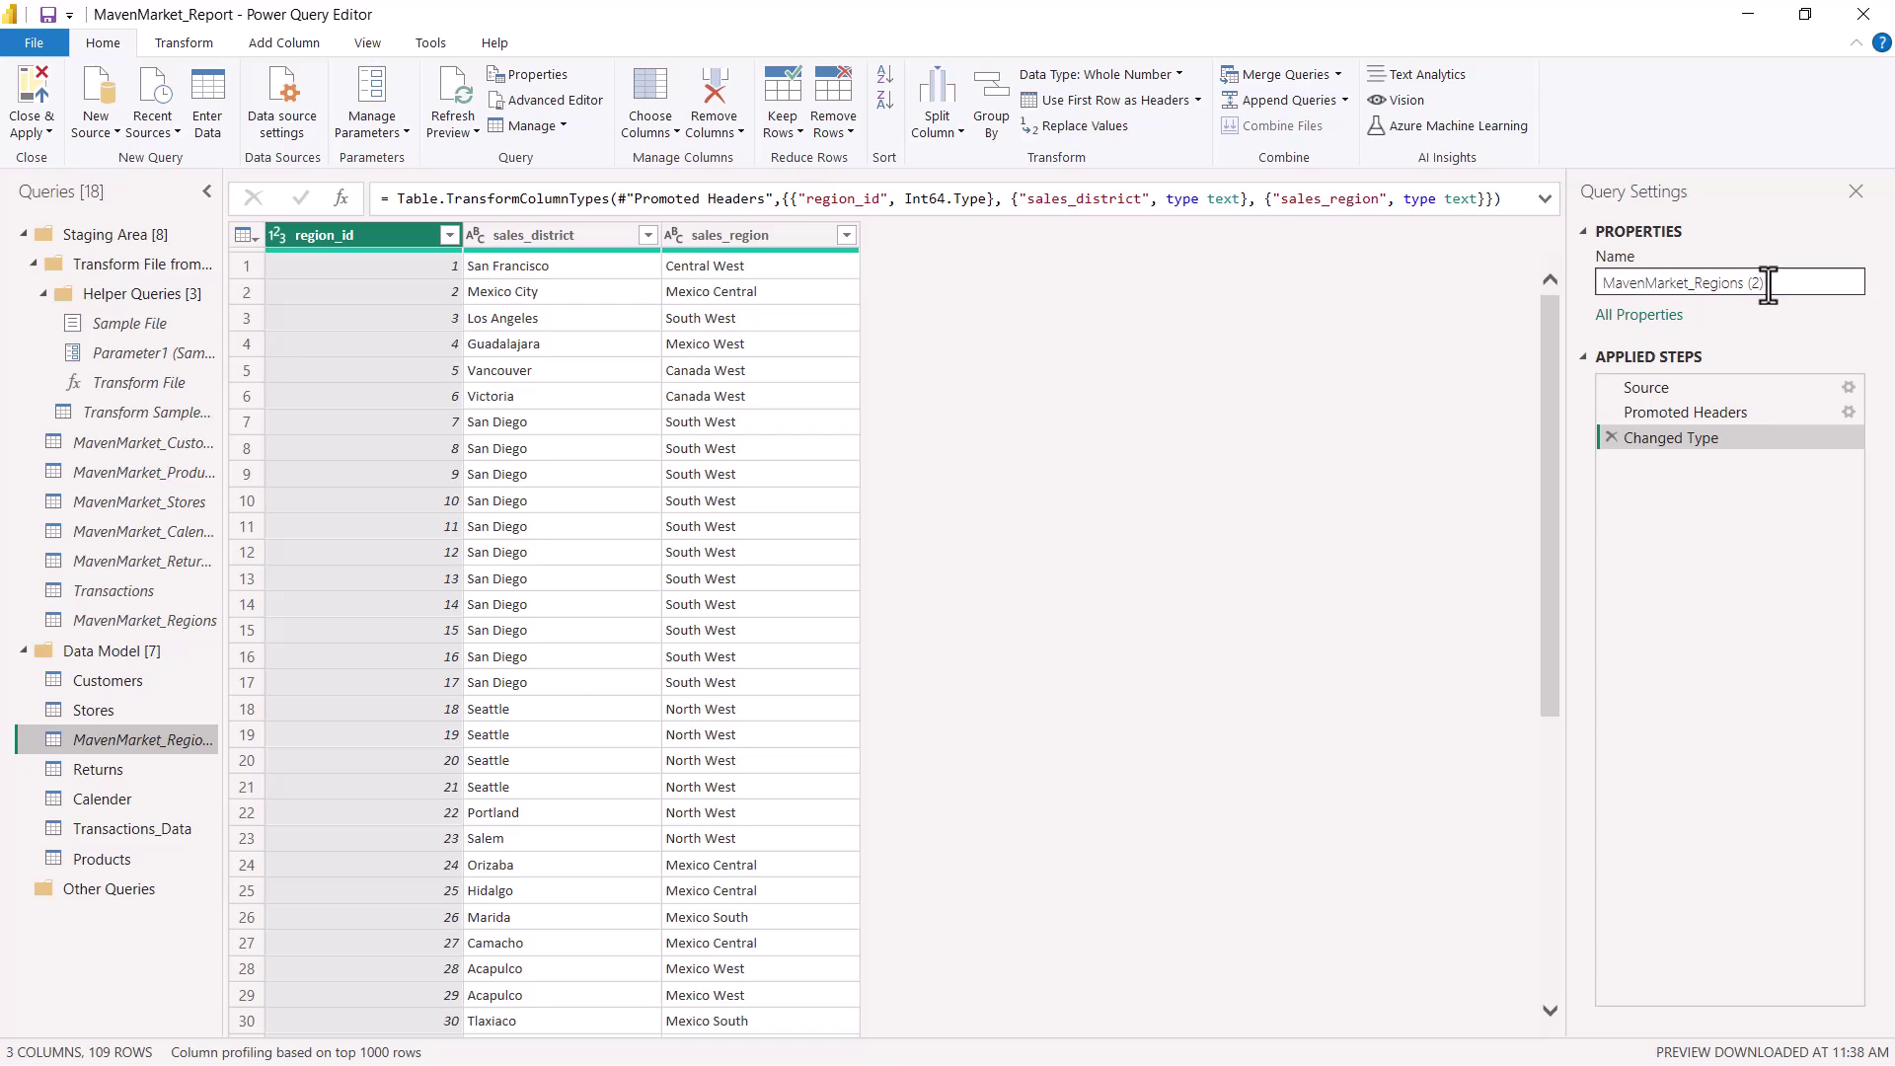
Rename MavenMarket_Regions (2) to 'Regions' in Query Settings.
left_click_drag(1763, 283, 1625, 286)
type("Region")
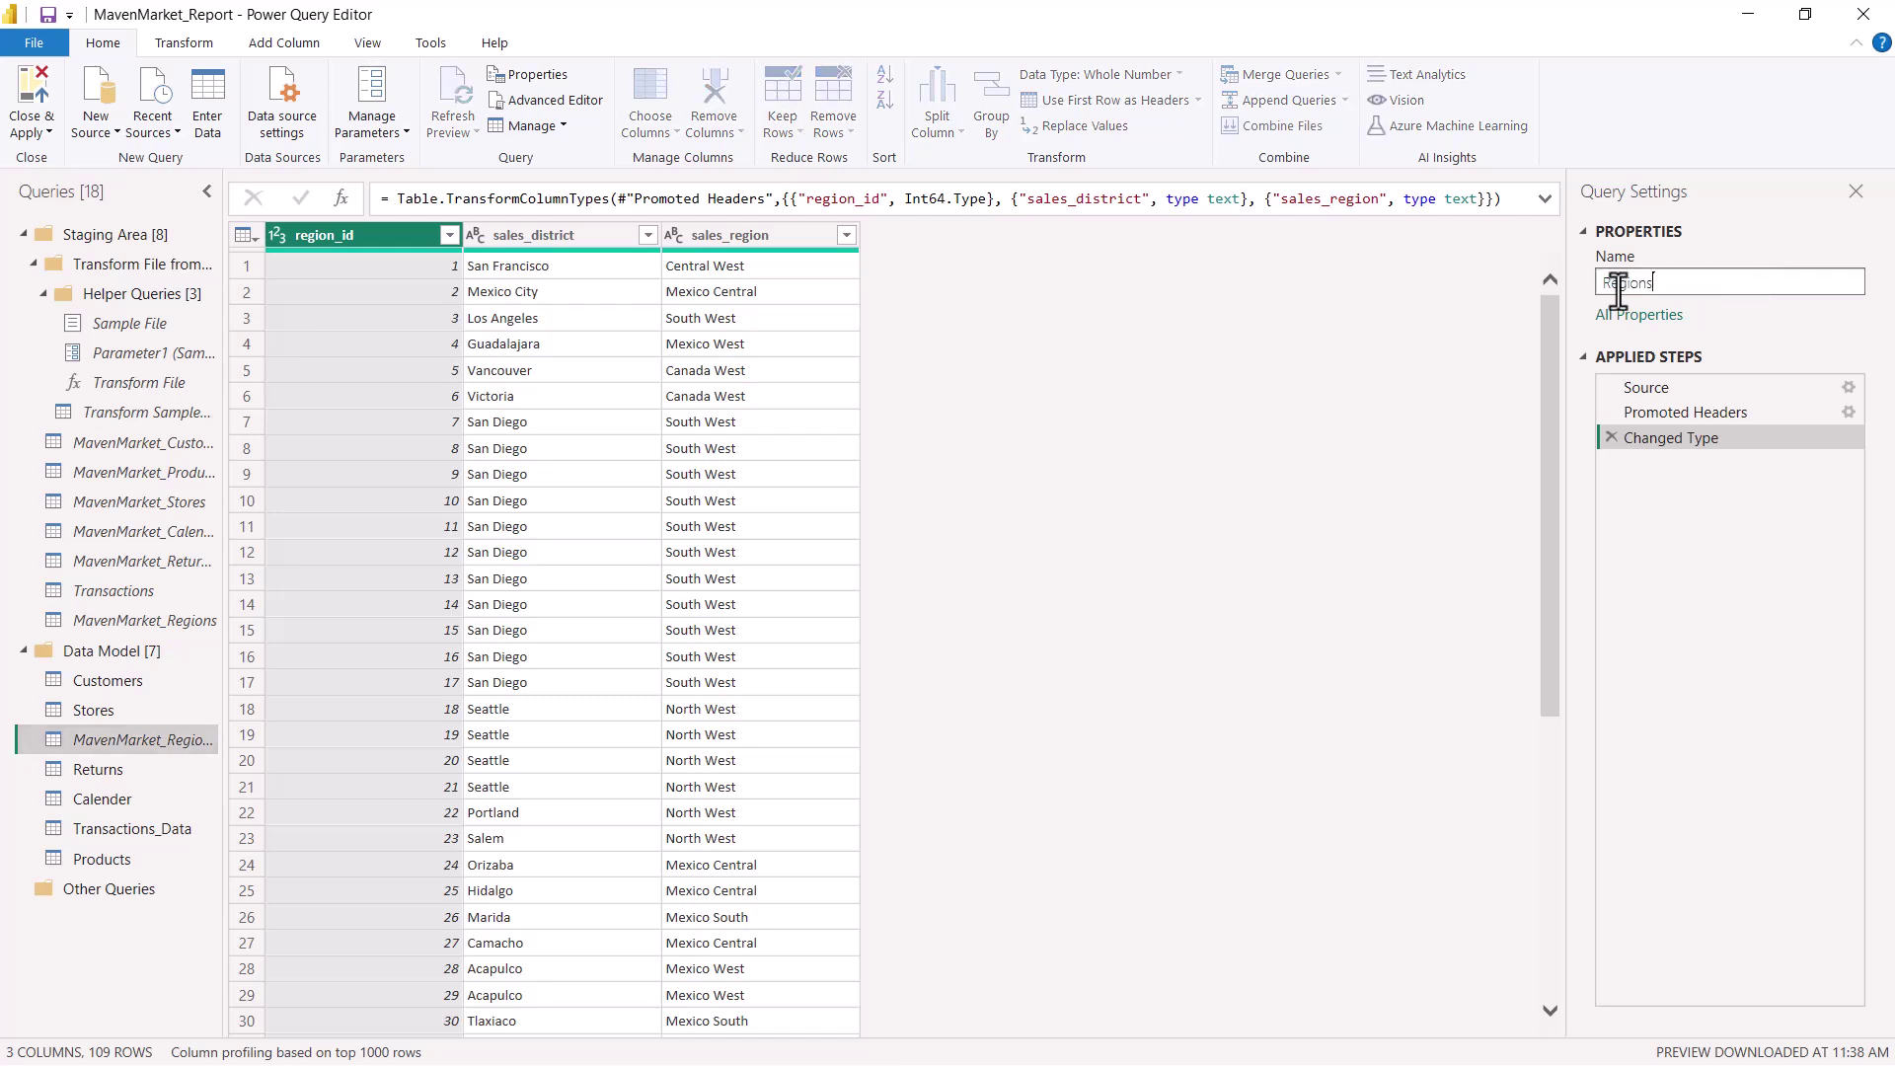
type("s")
key("Return")
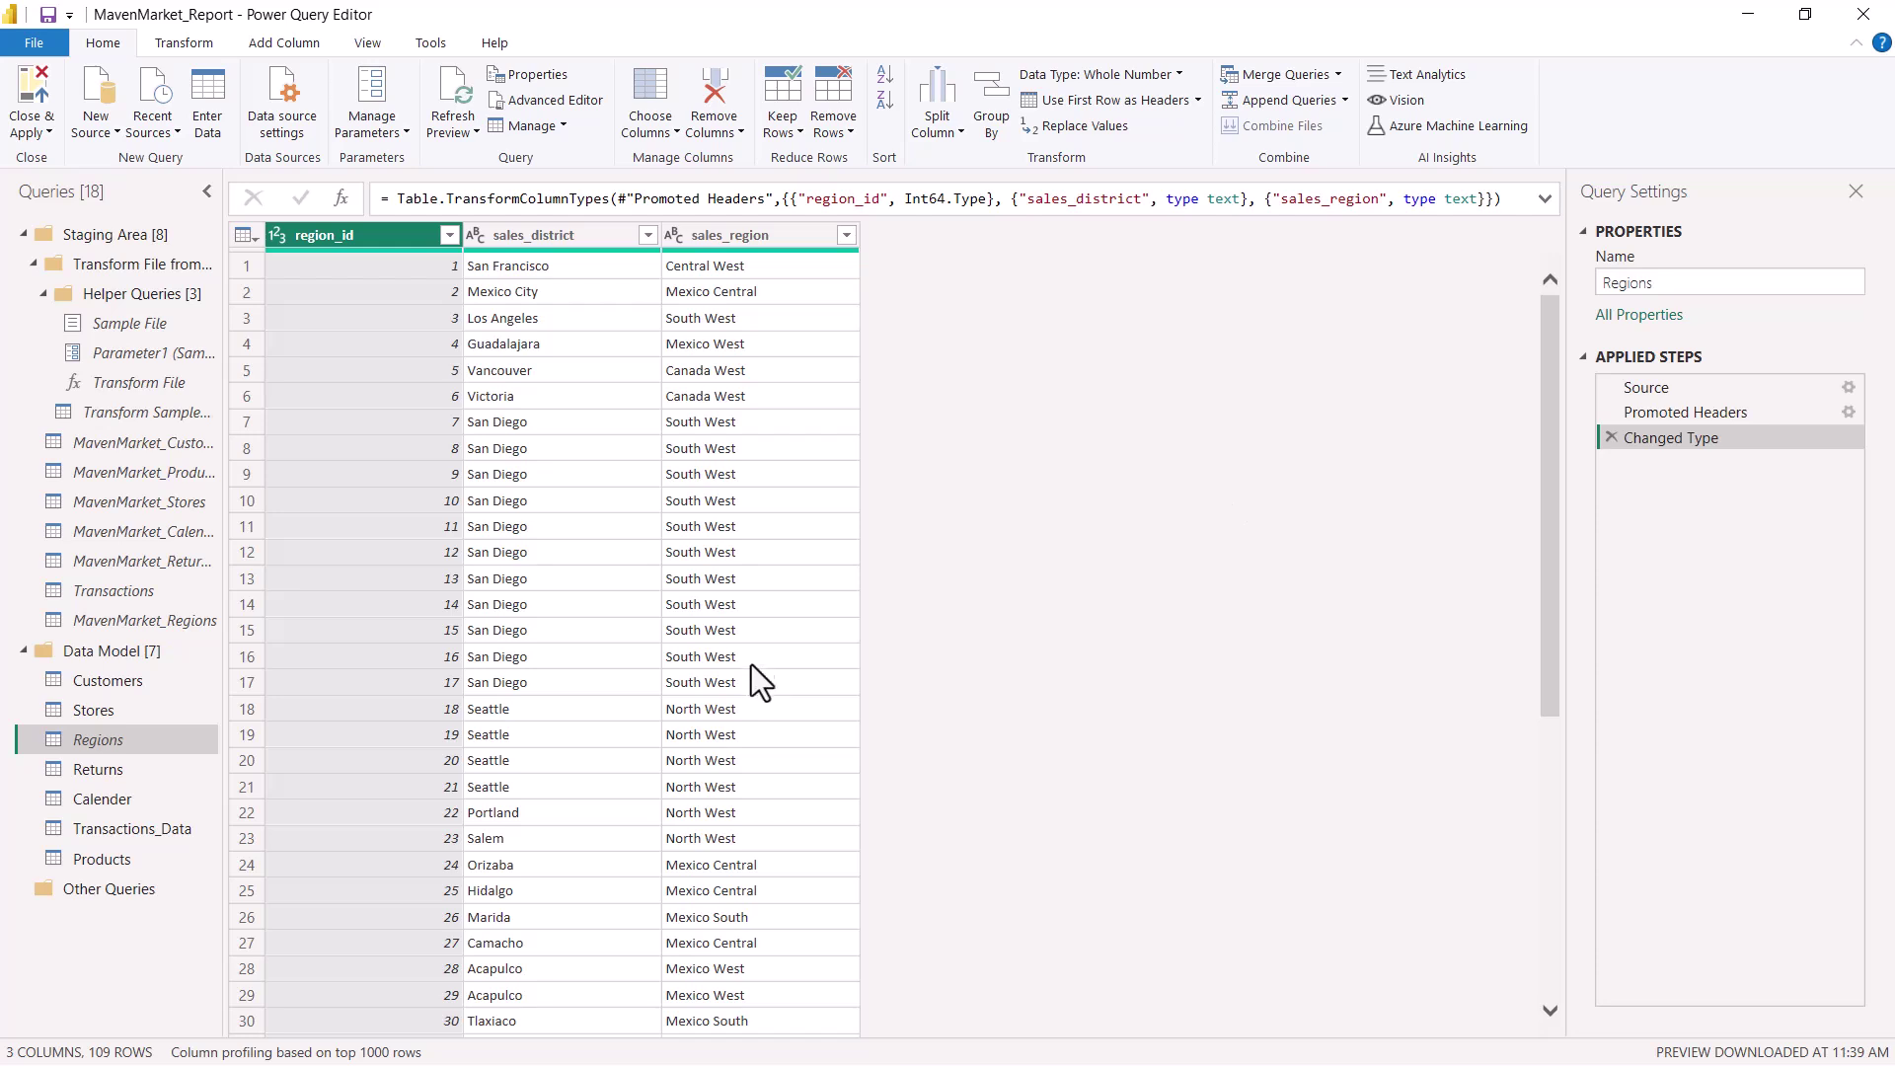
Enable load for the Regions query in the Data Model group.
right_click(101, 736)
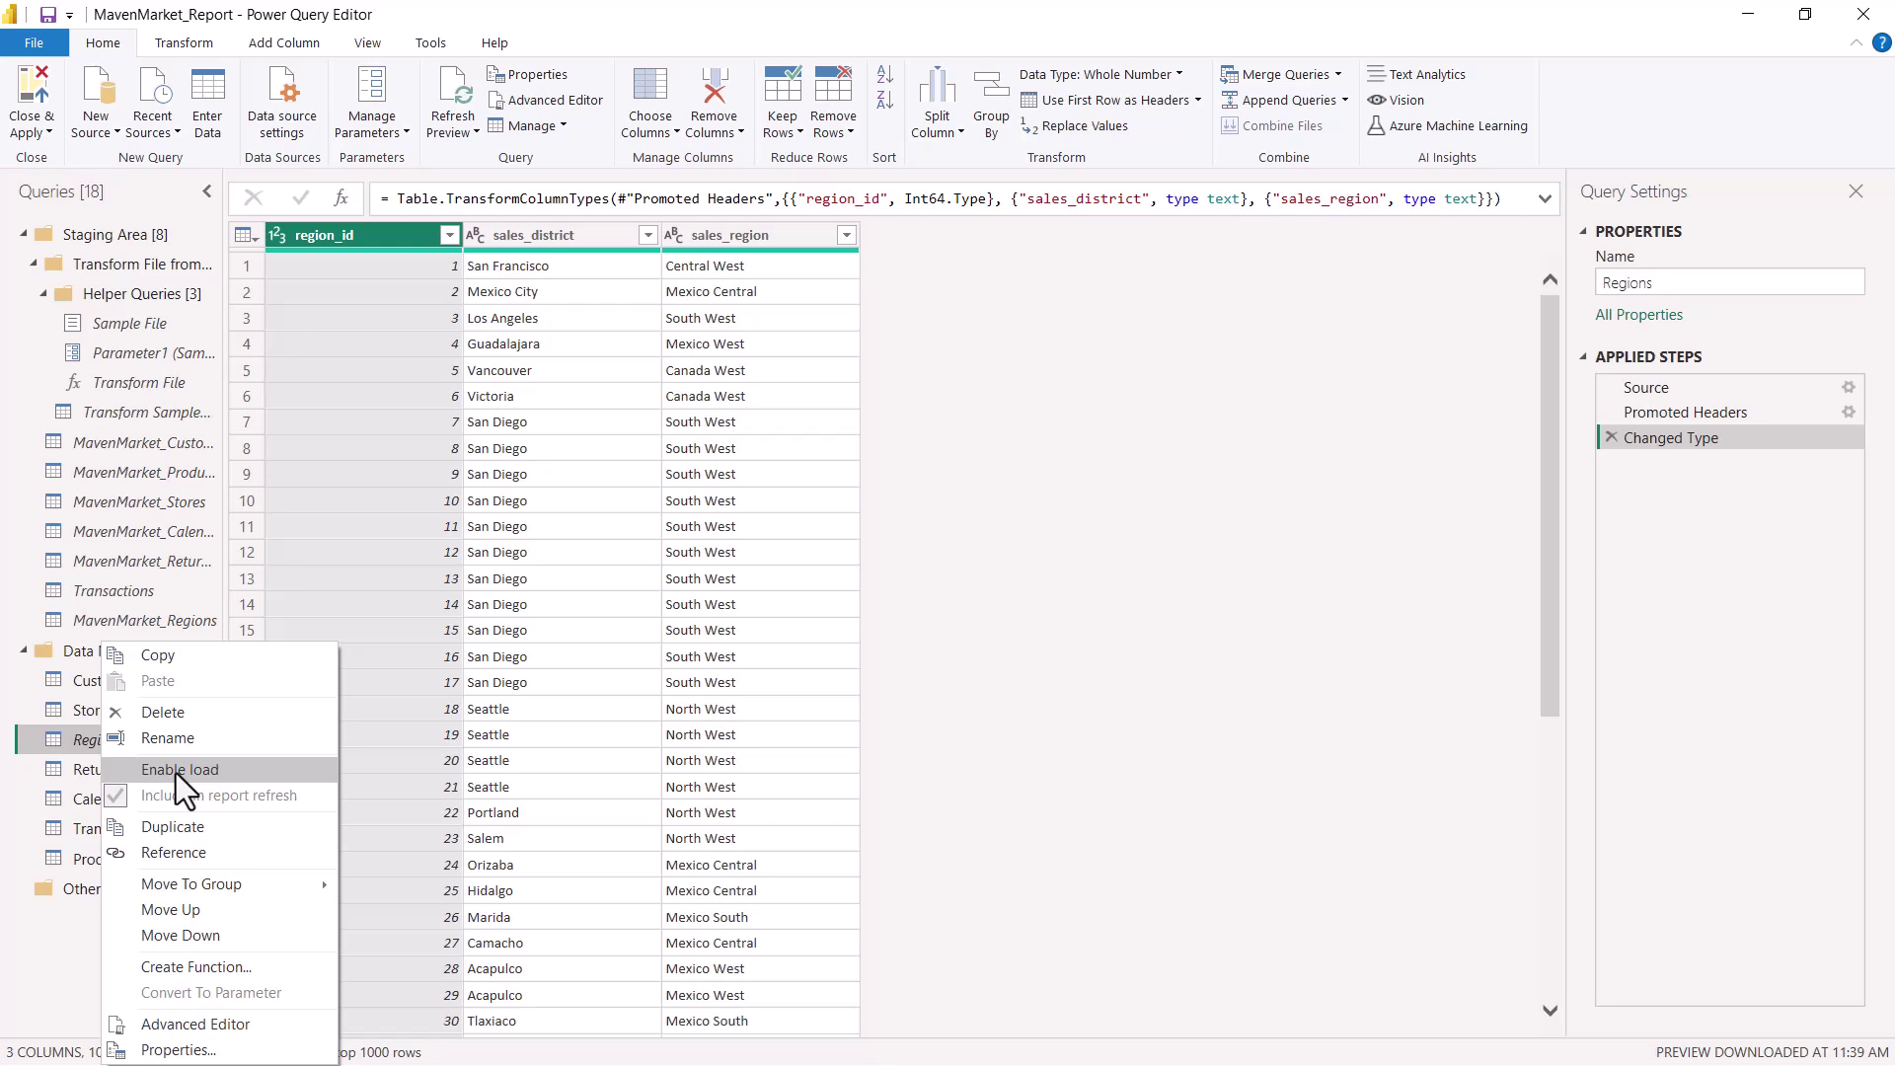
left_click(176, 770)
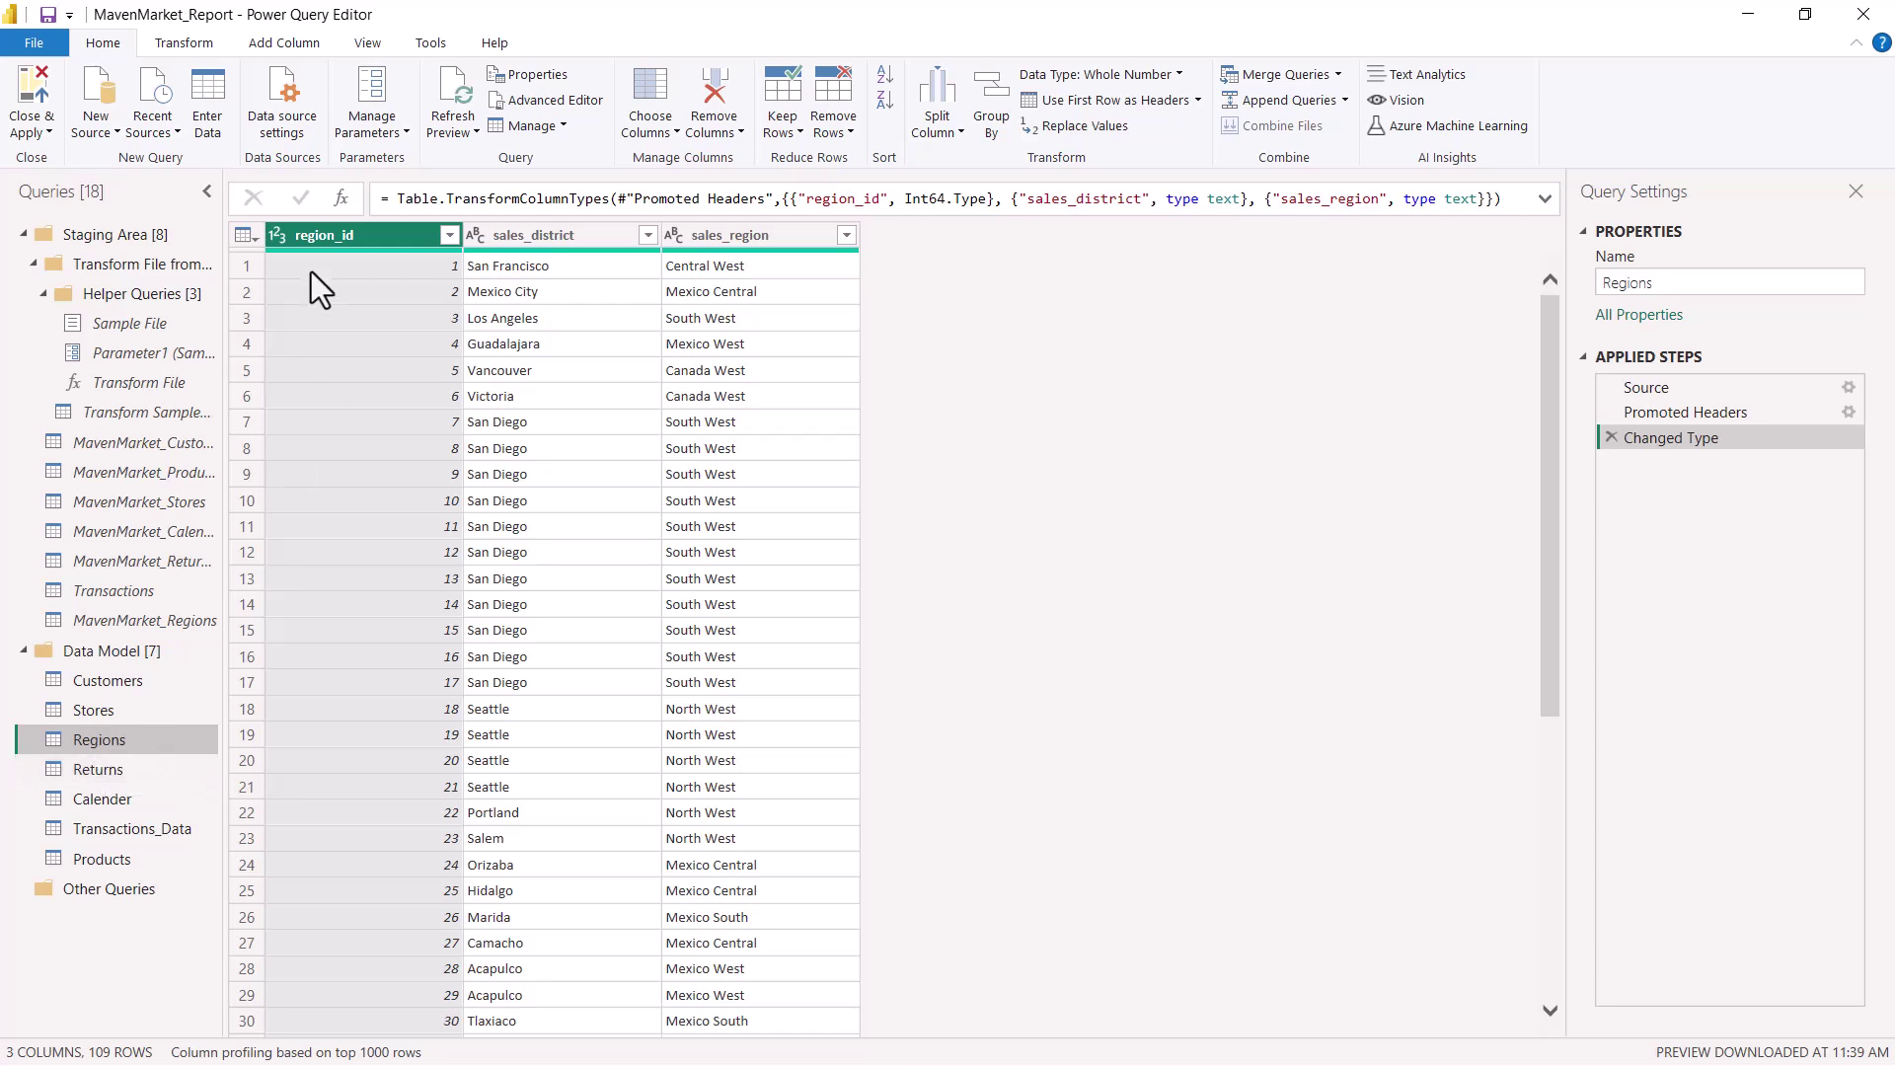
left_click(355, 41)
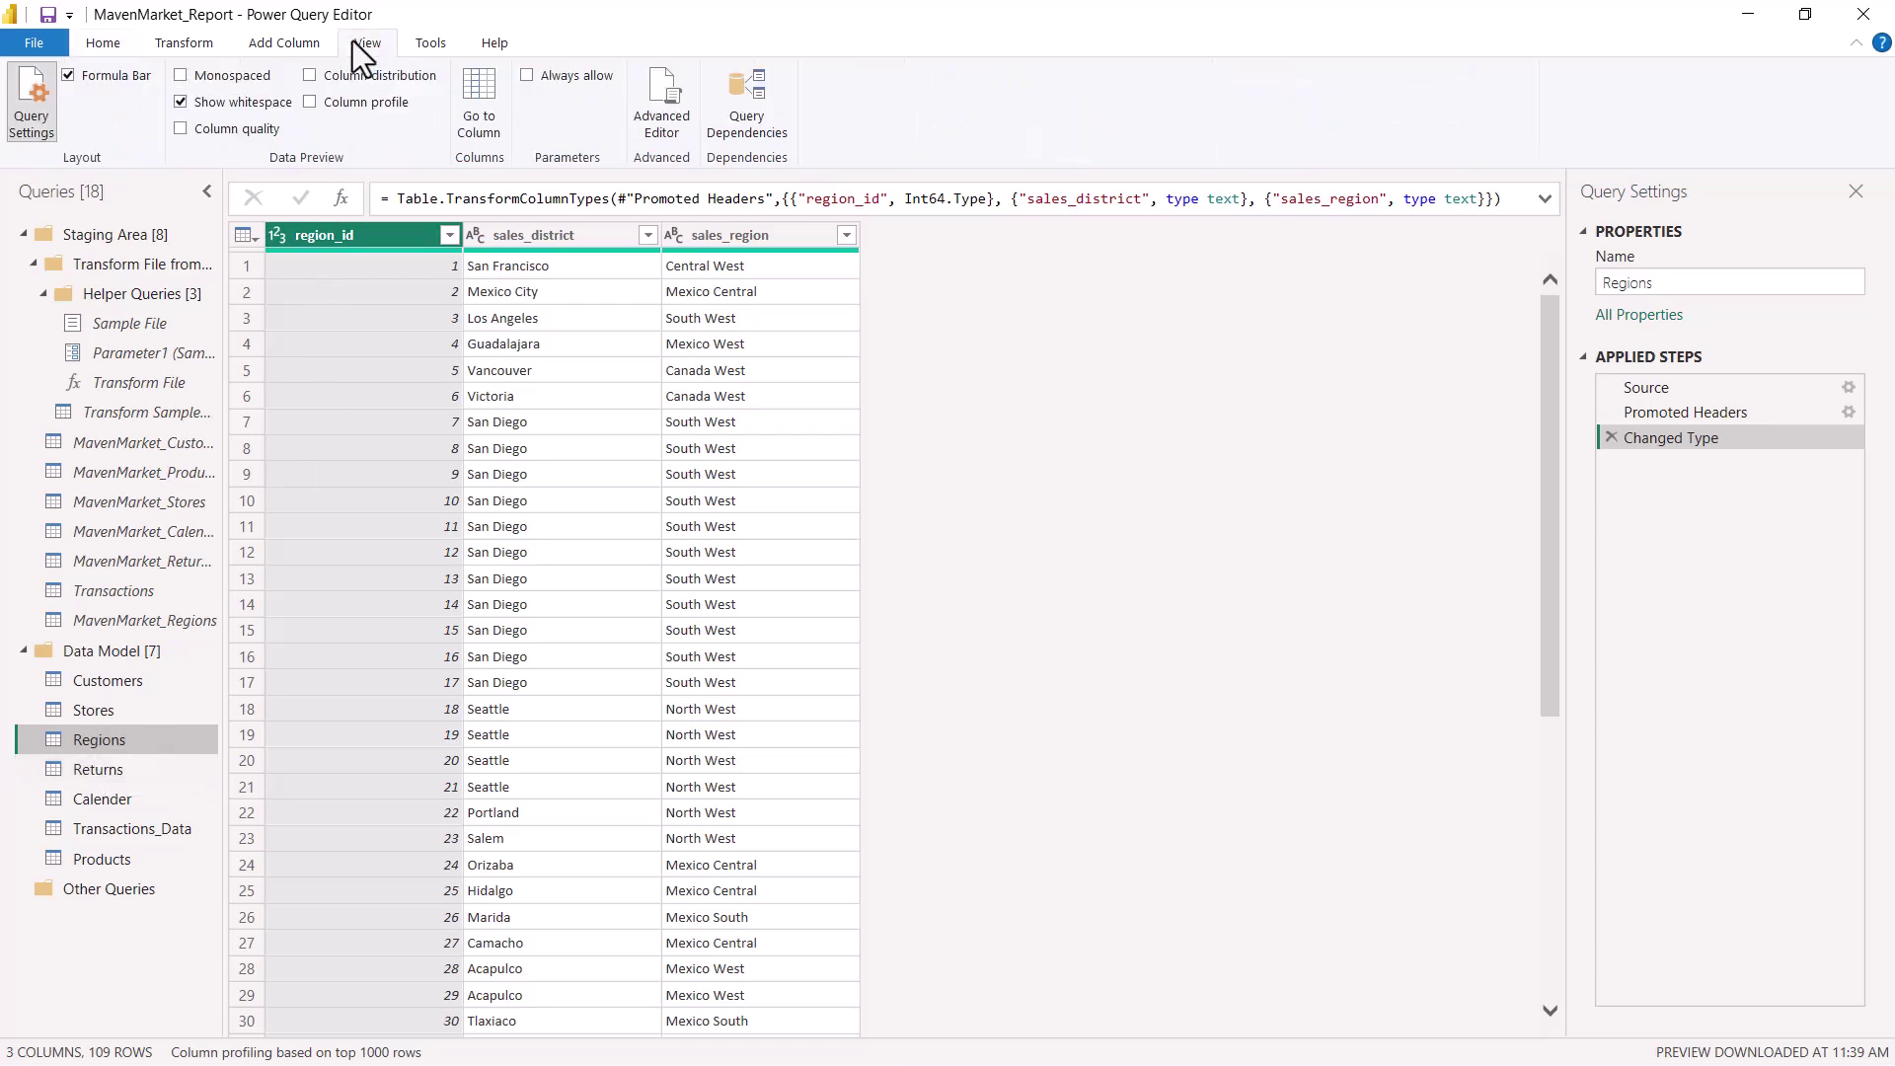
left_click(748, 105)
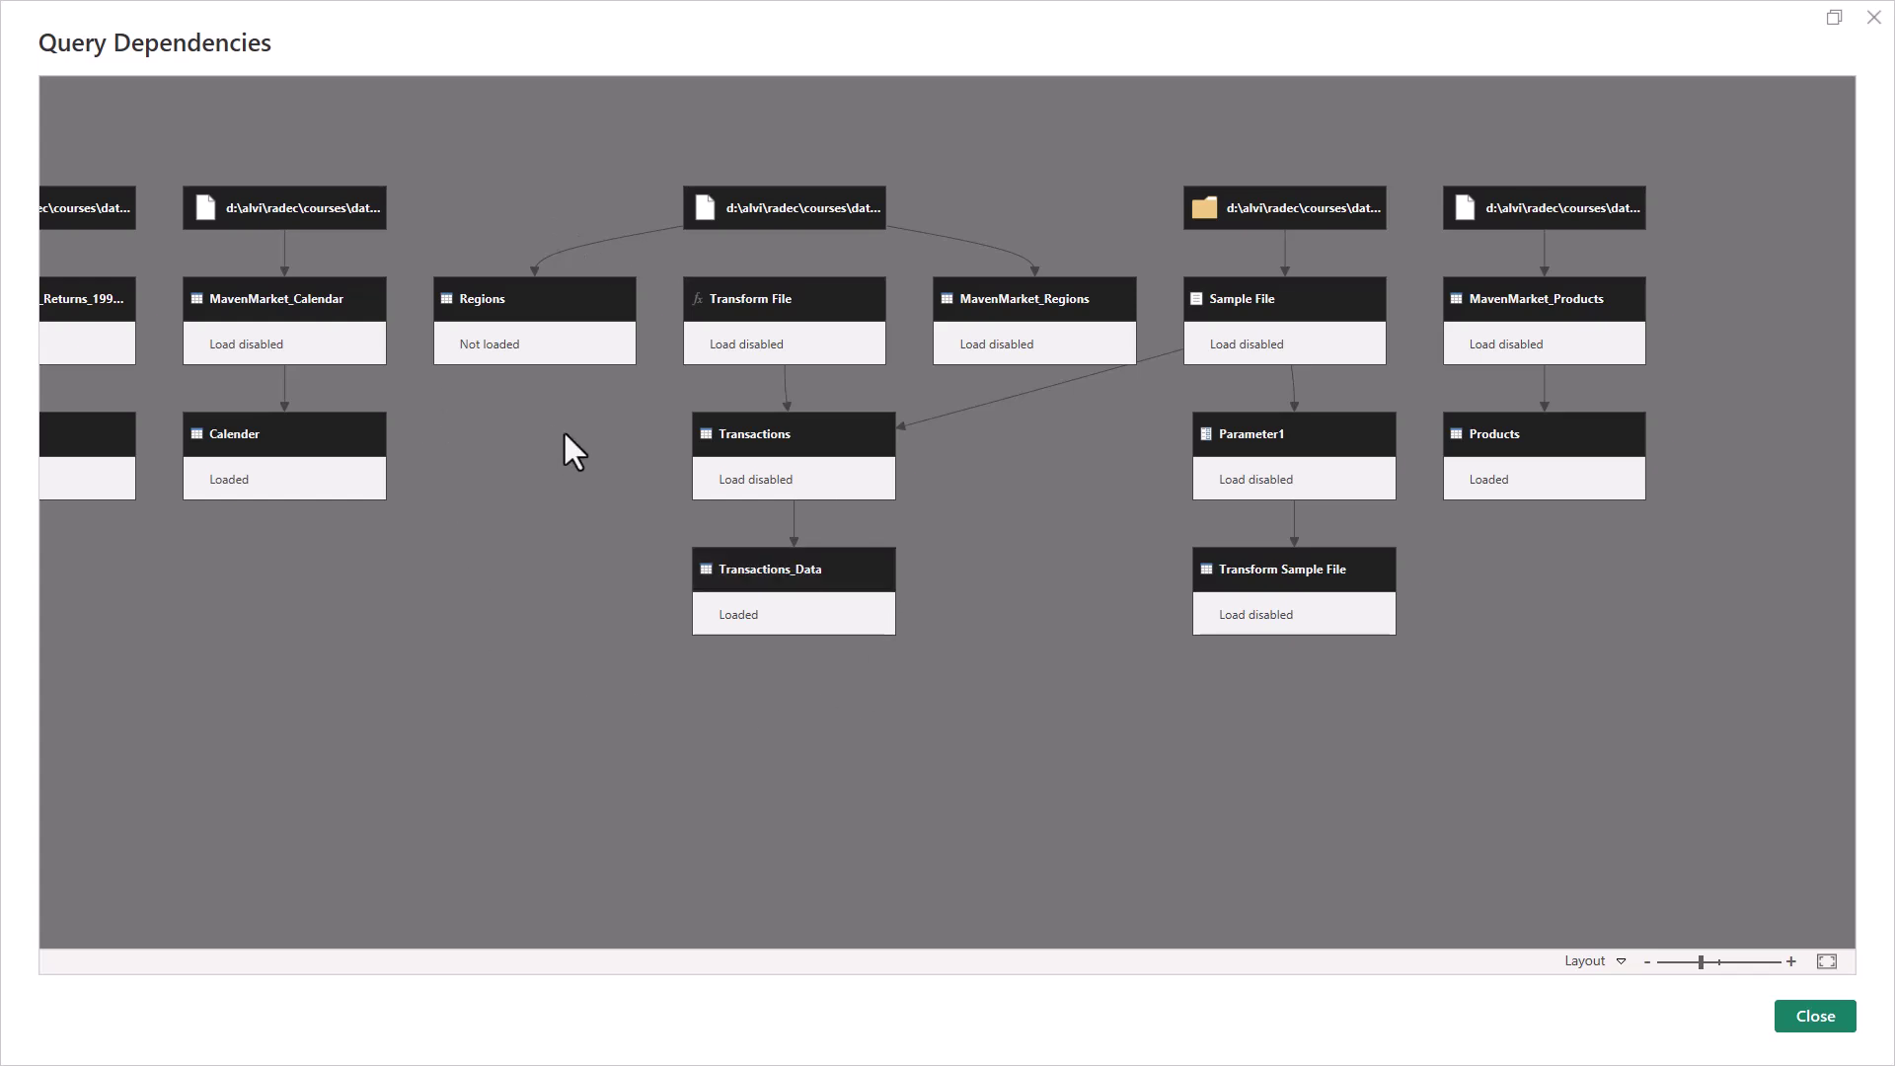
mouse_move(401, 127)
left_mouse_down()
mouse_move(474, 353)
mouse_move(701, 382)
left_mouse_up()
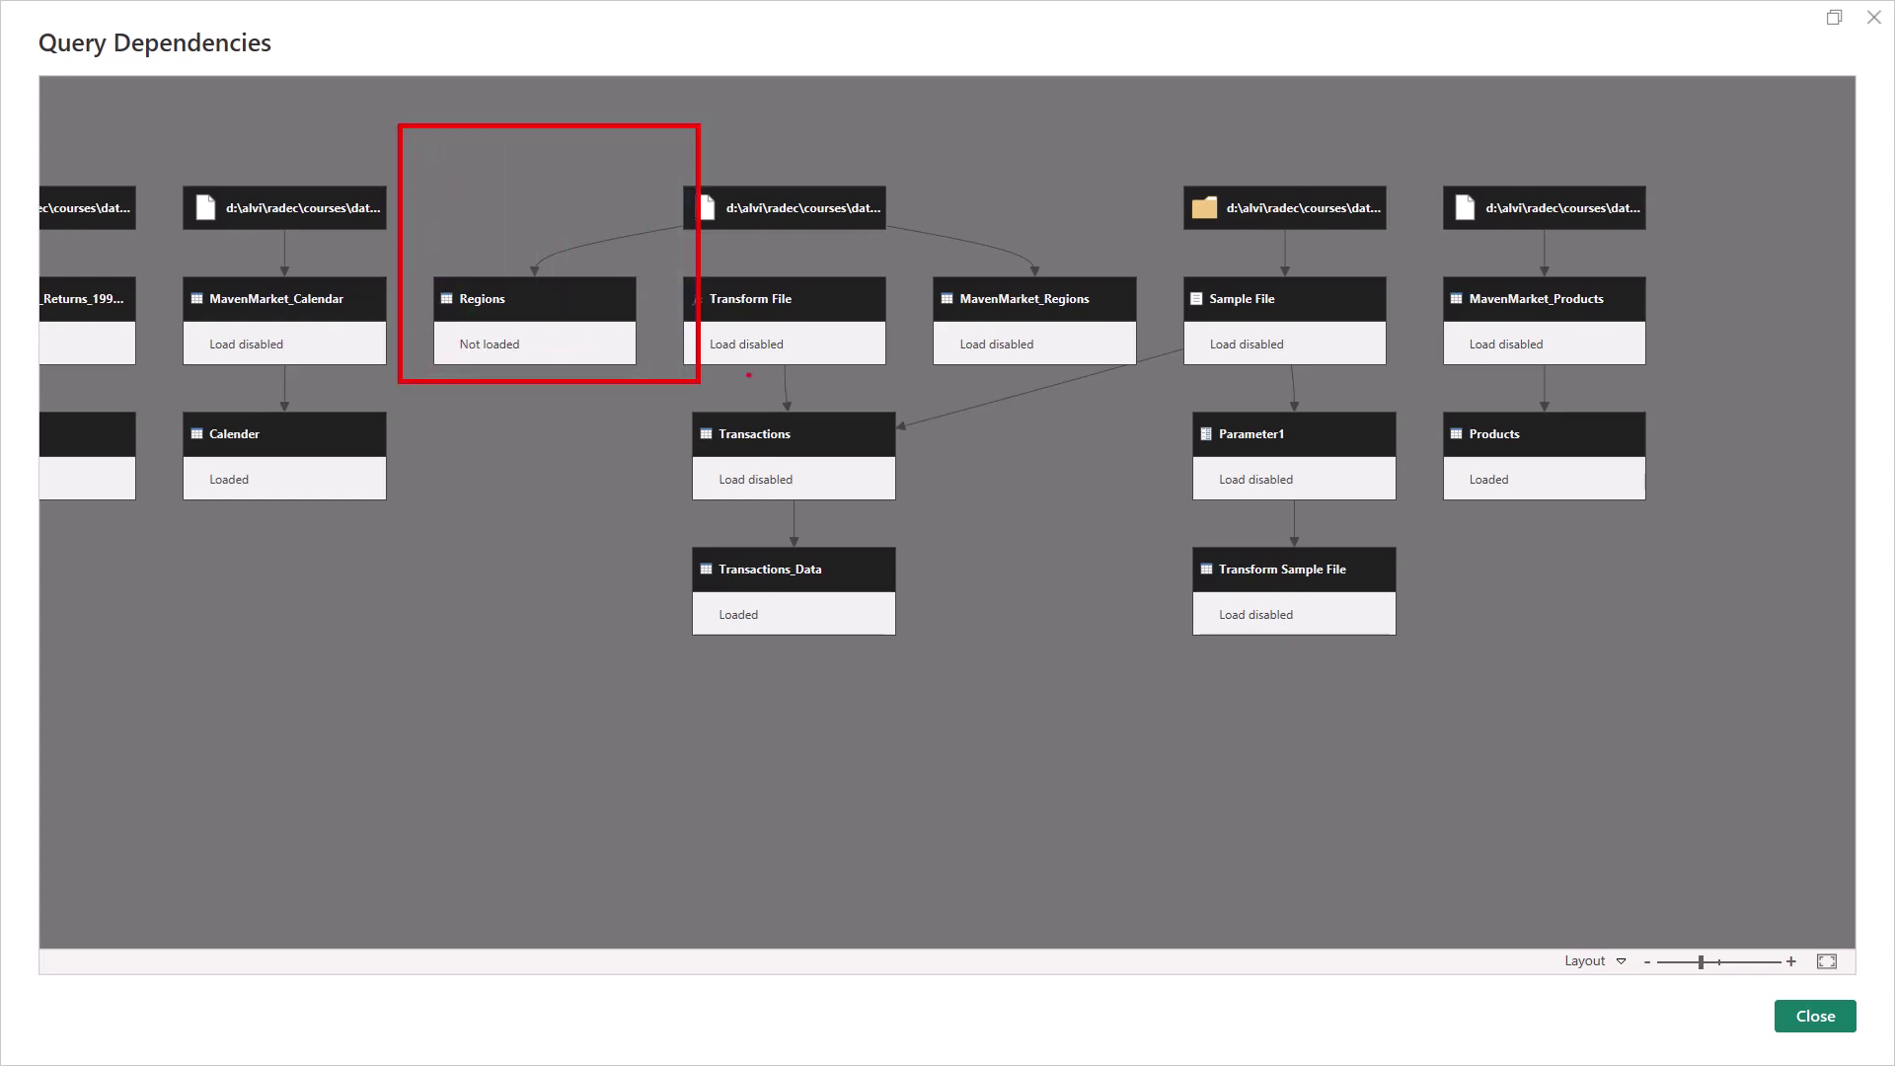
left_click_drag(820, 114, 1155, 386)
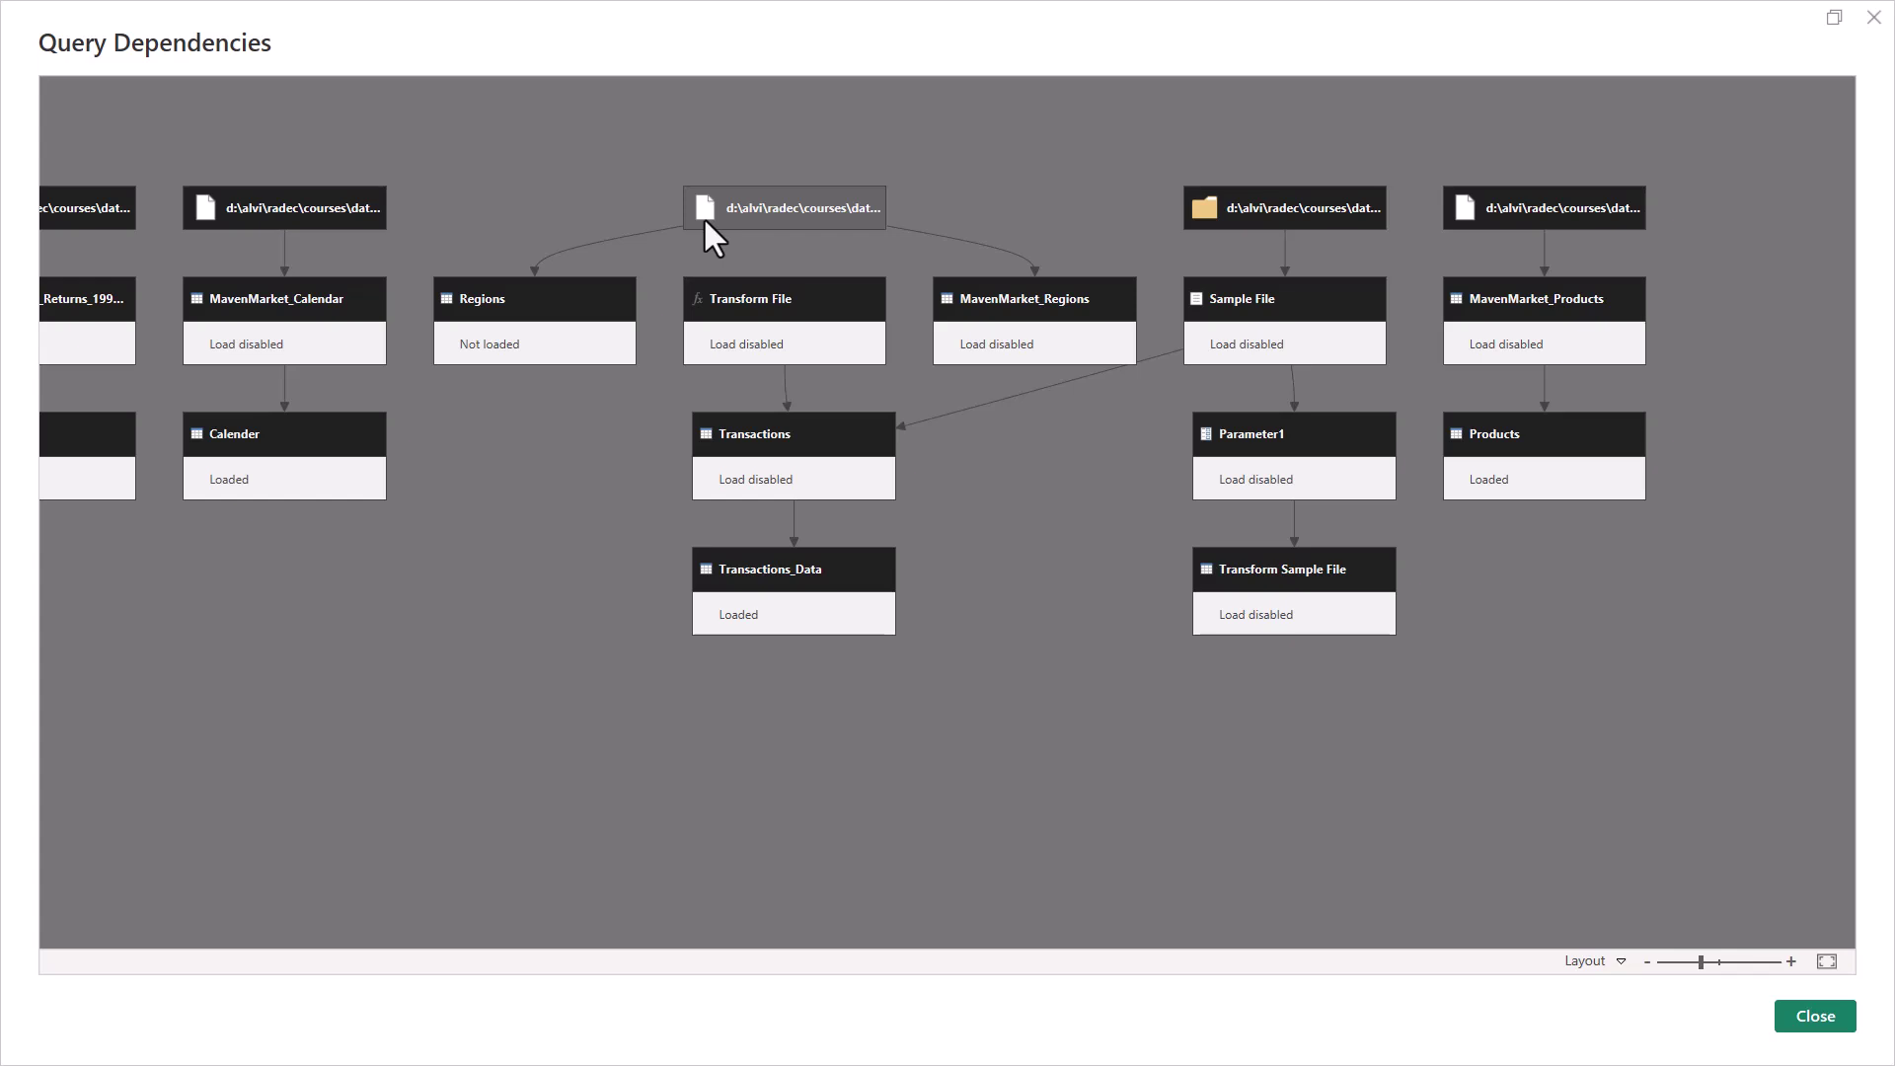
key("Escape")
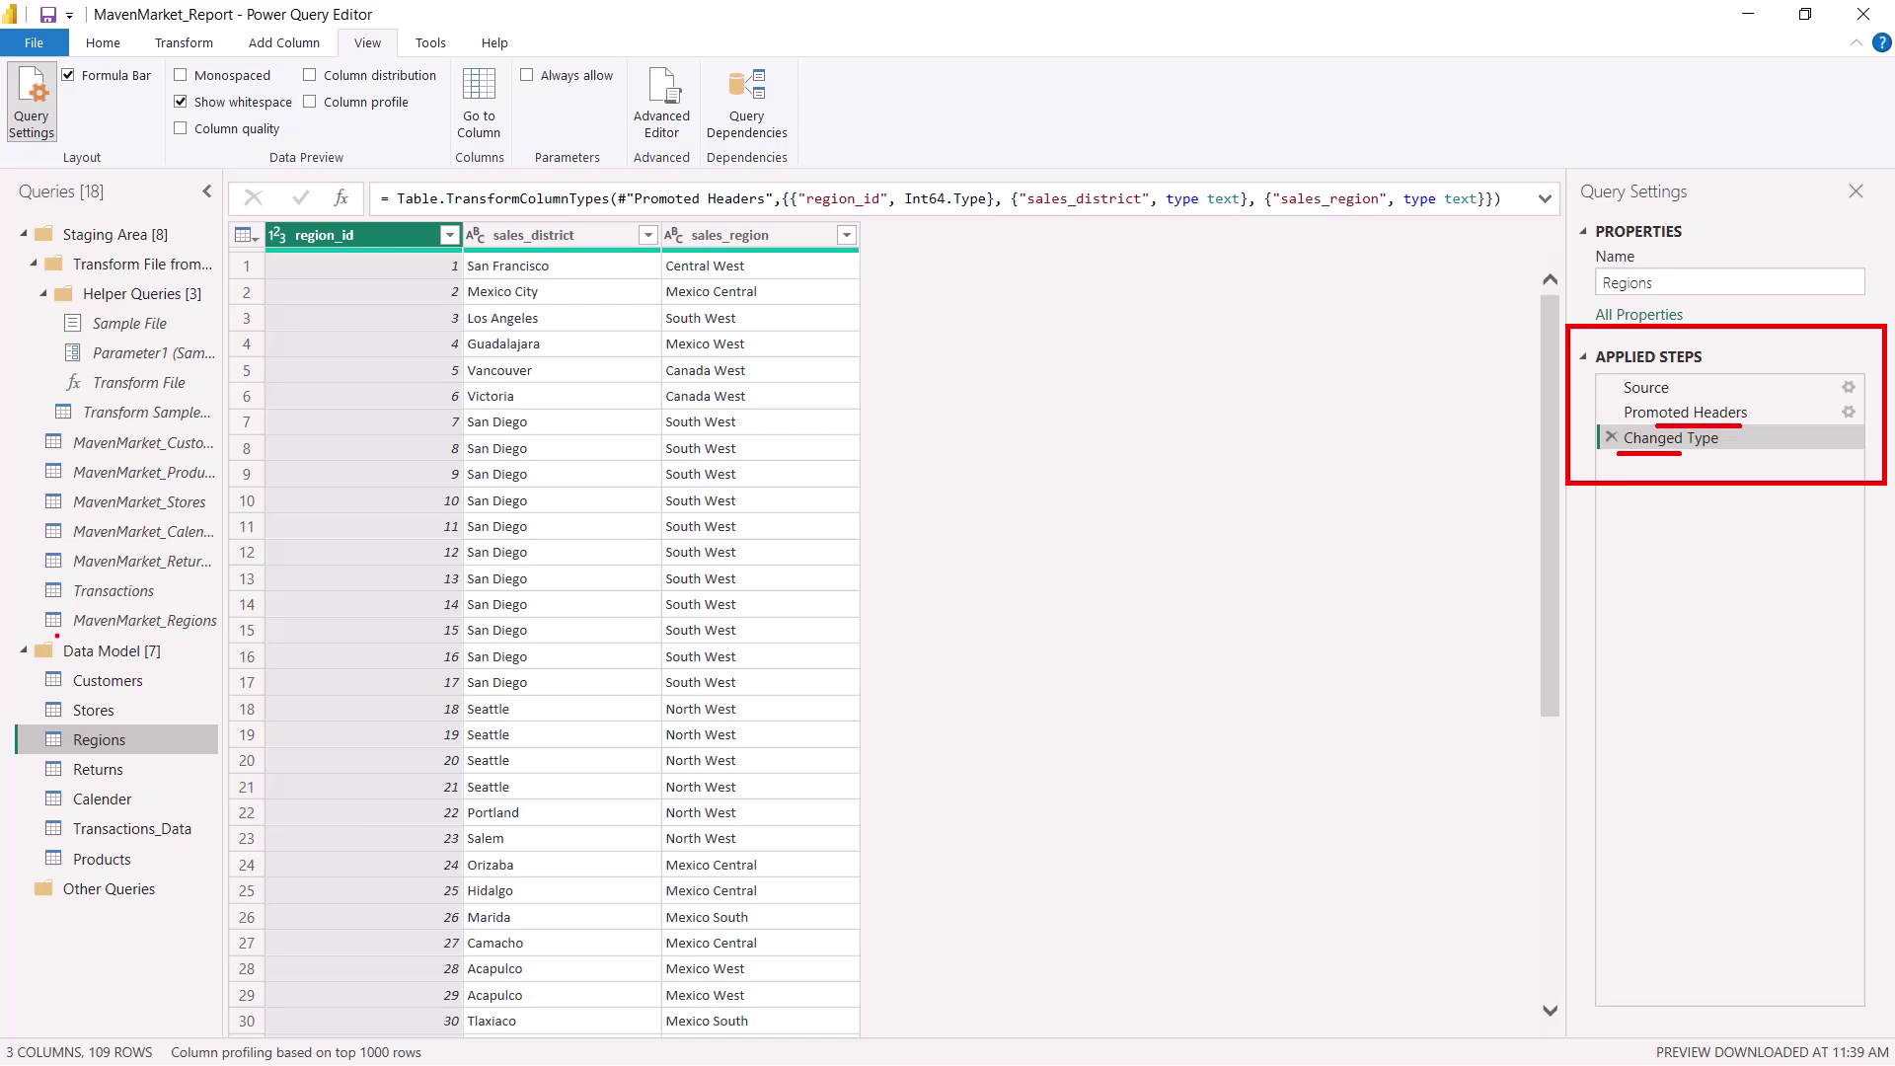
Open MavenMarket_Regions and review its Source, Promoted Headers and Changed Type steps.
left_click(99, 619)
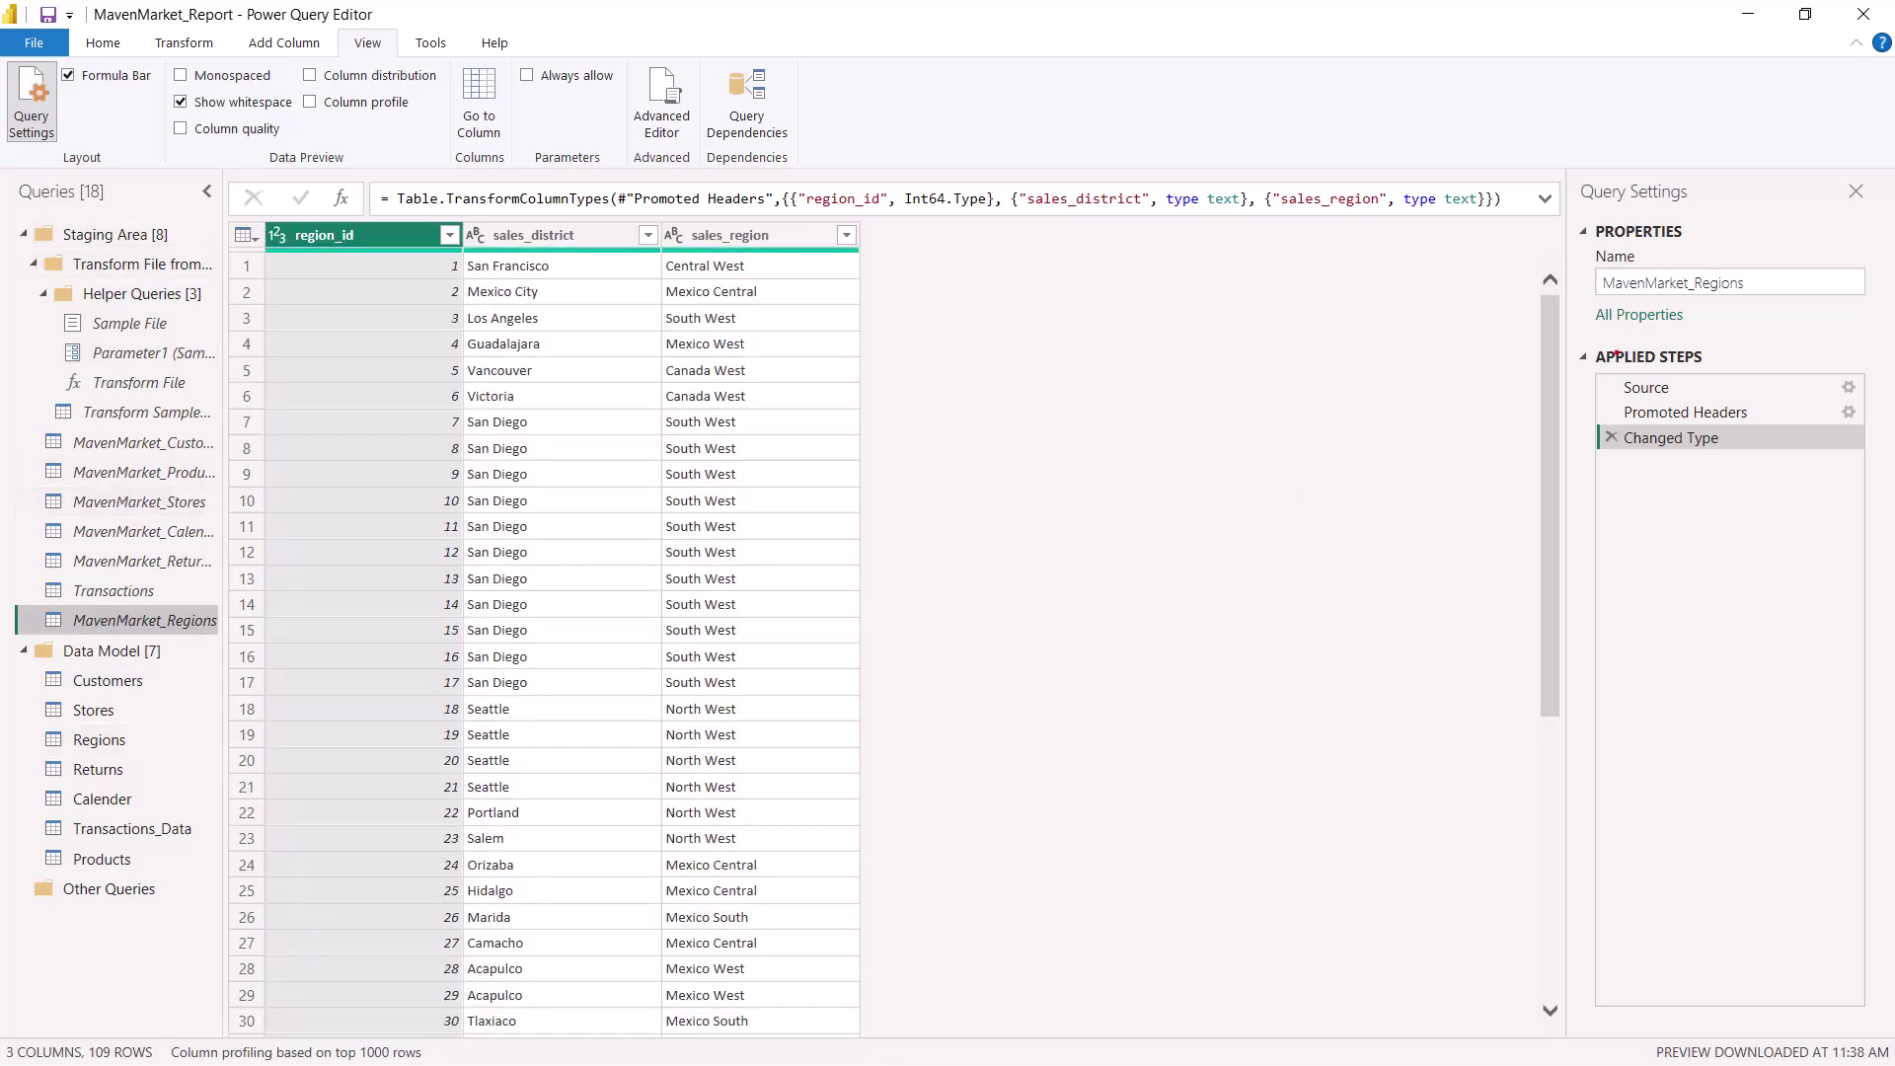
mouse_move(1567, 333)
left_mouse_down()
mouse_move(1672, 453)
mouse_move(1883, 486)
left_mouse_up()
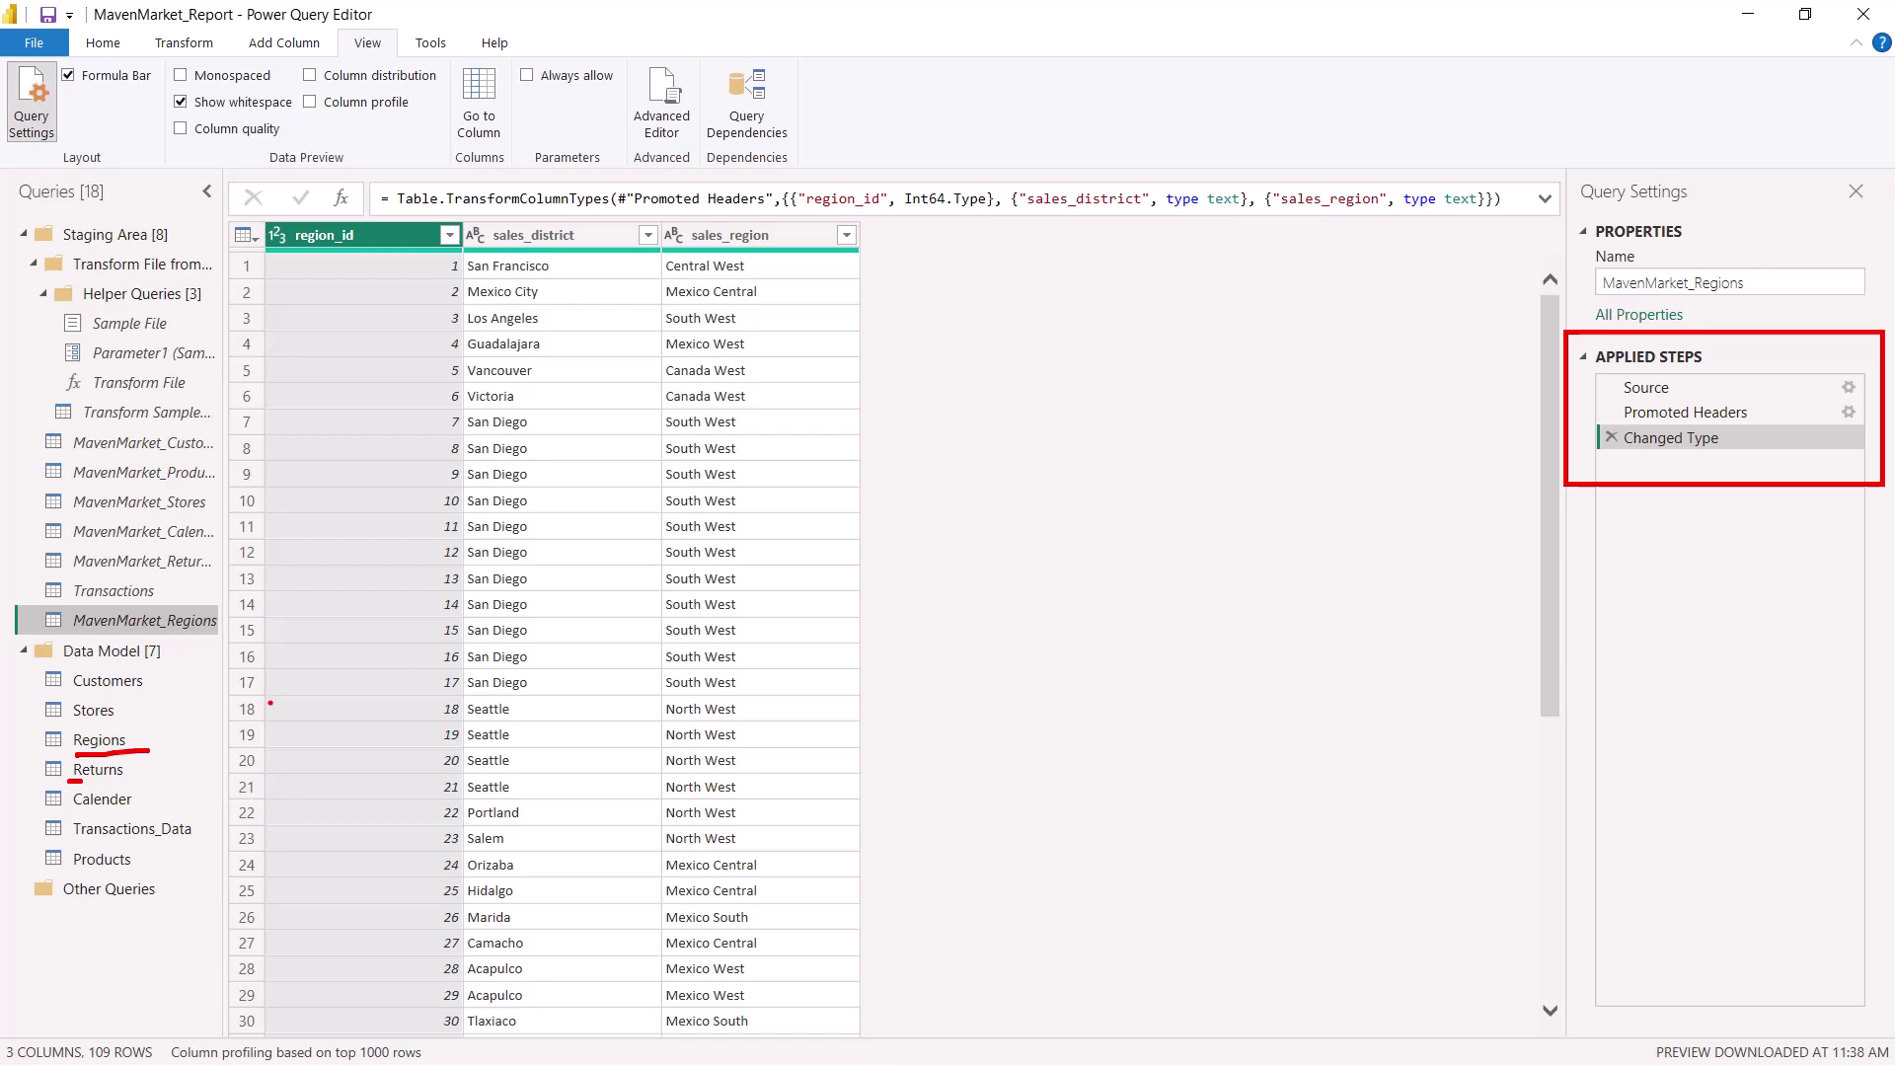
Compare the Customers and Returns model queries against the MavenMarket_Returns_1997-1998 staging query.
left_click(91, 689)
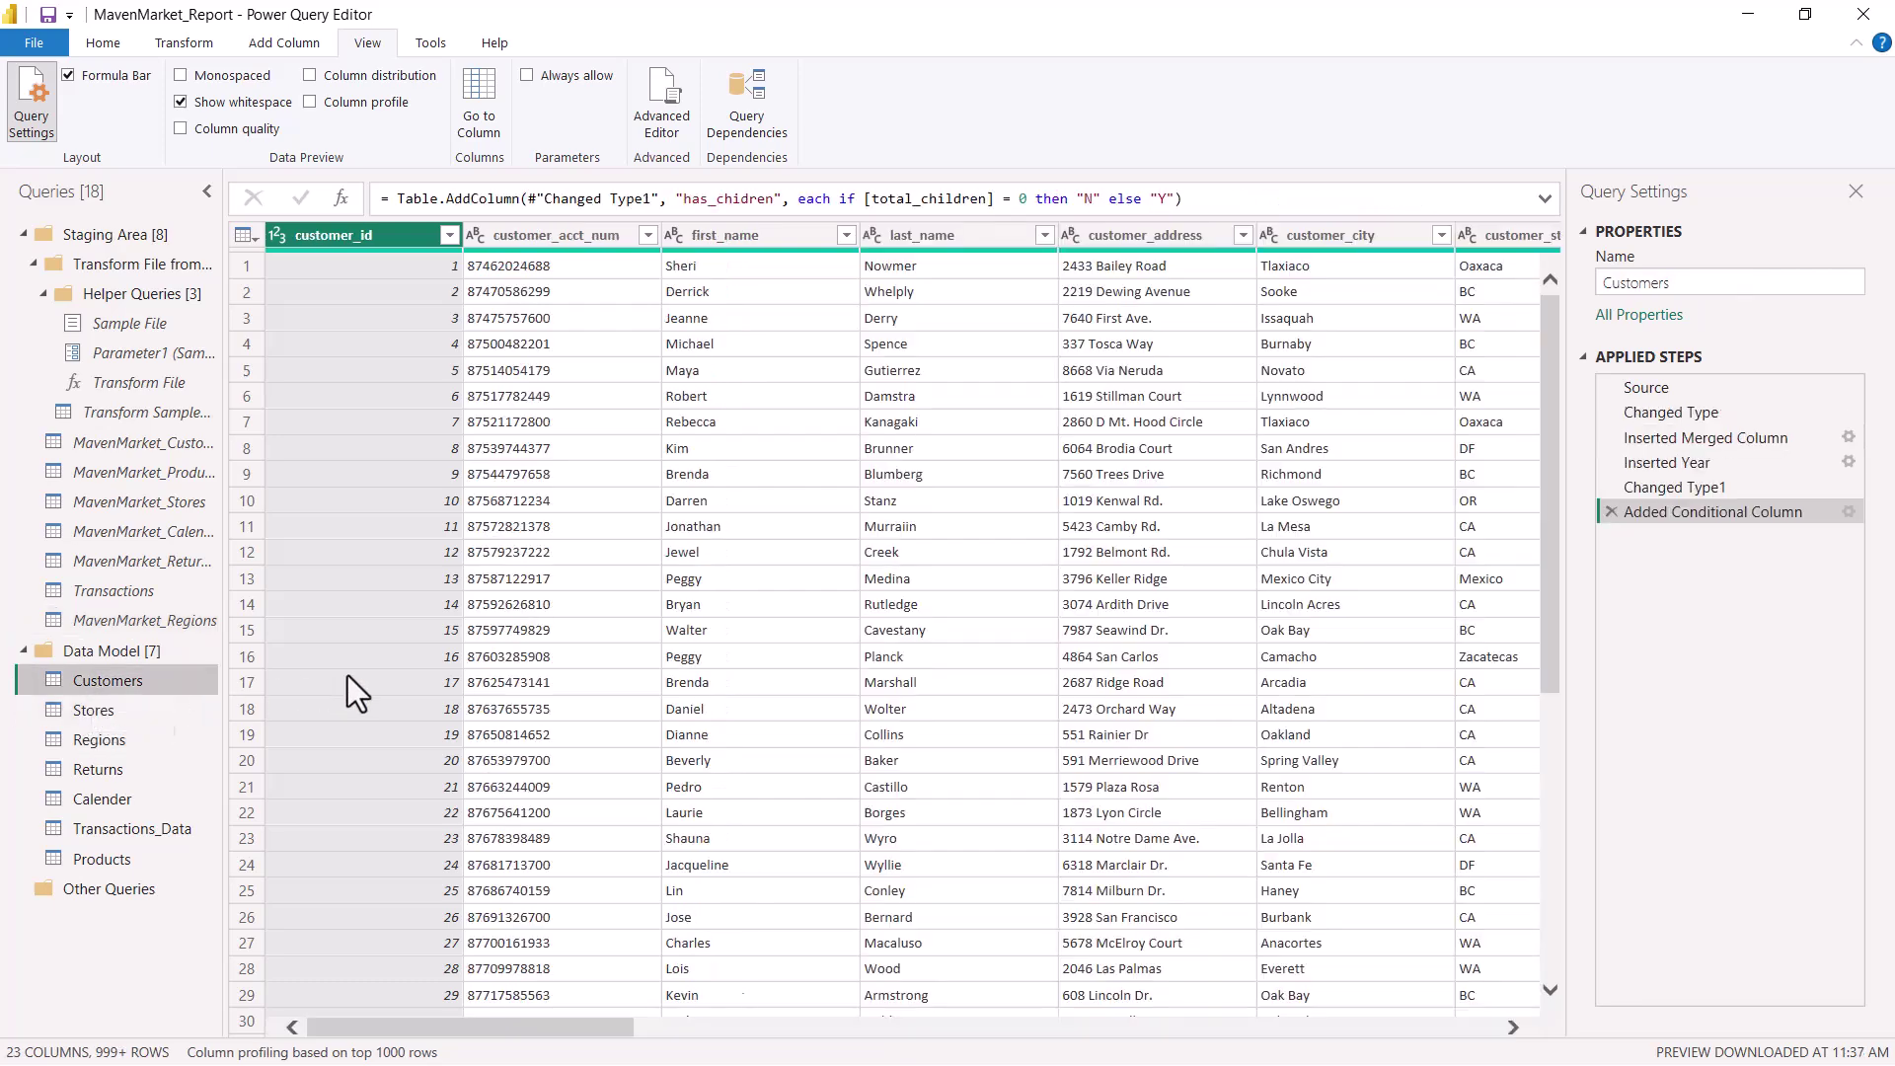
left_click(88, 772)
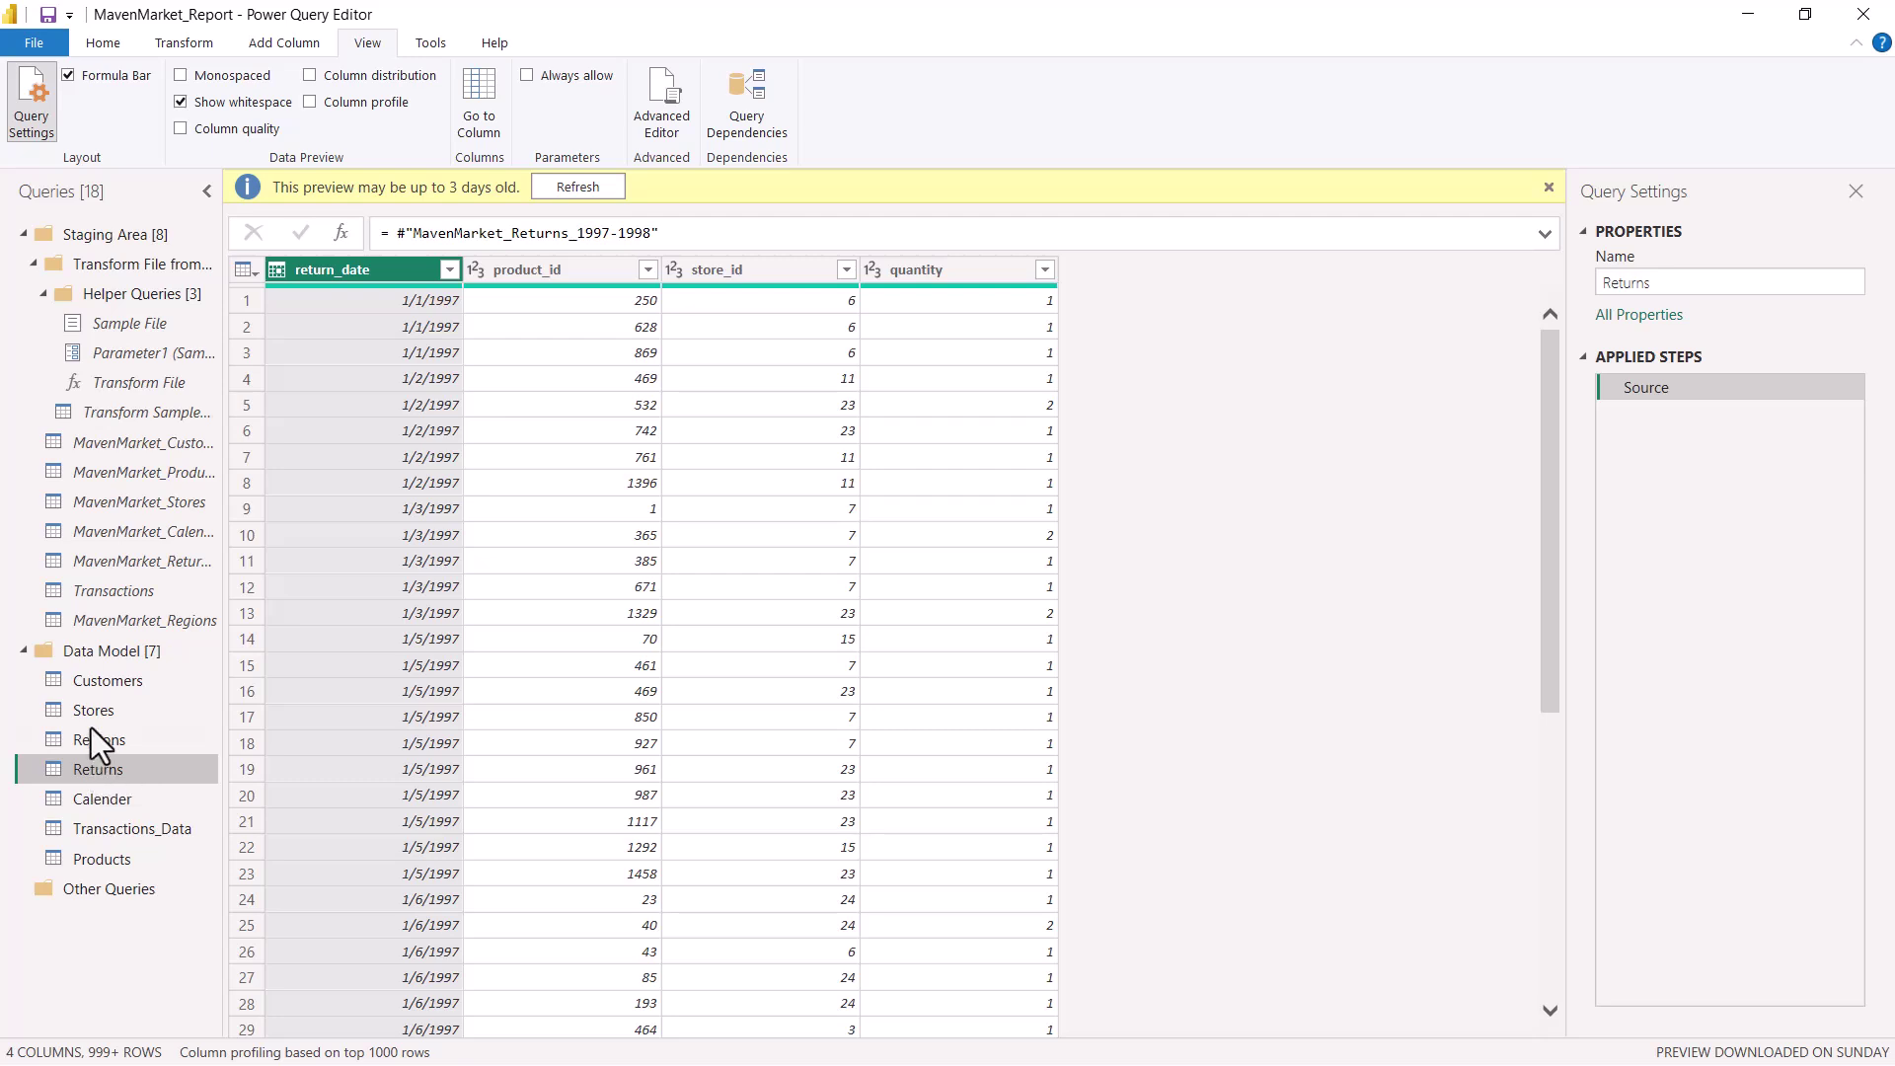
left_click(140, 565)
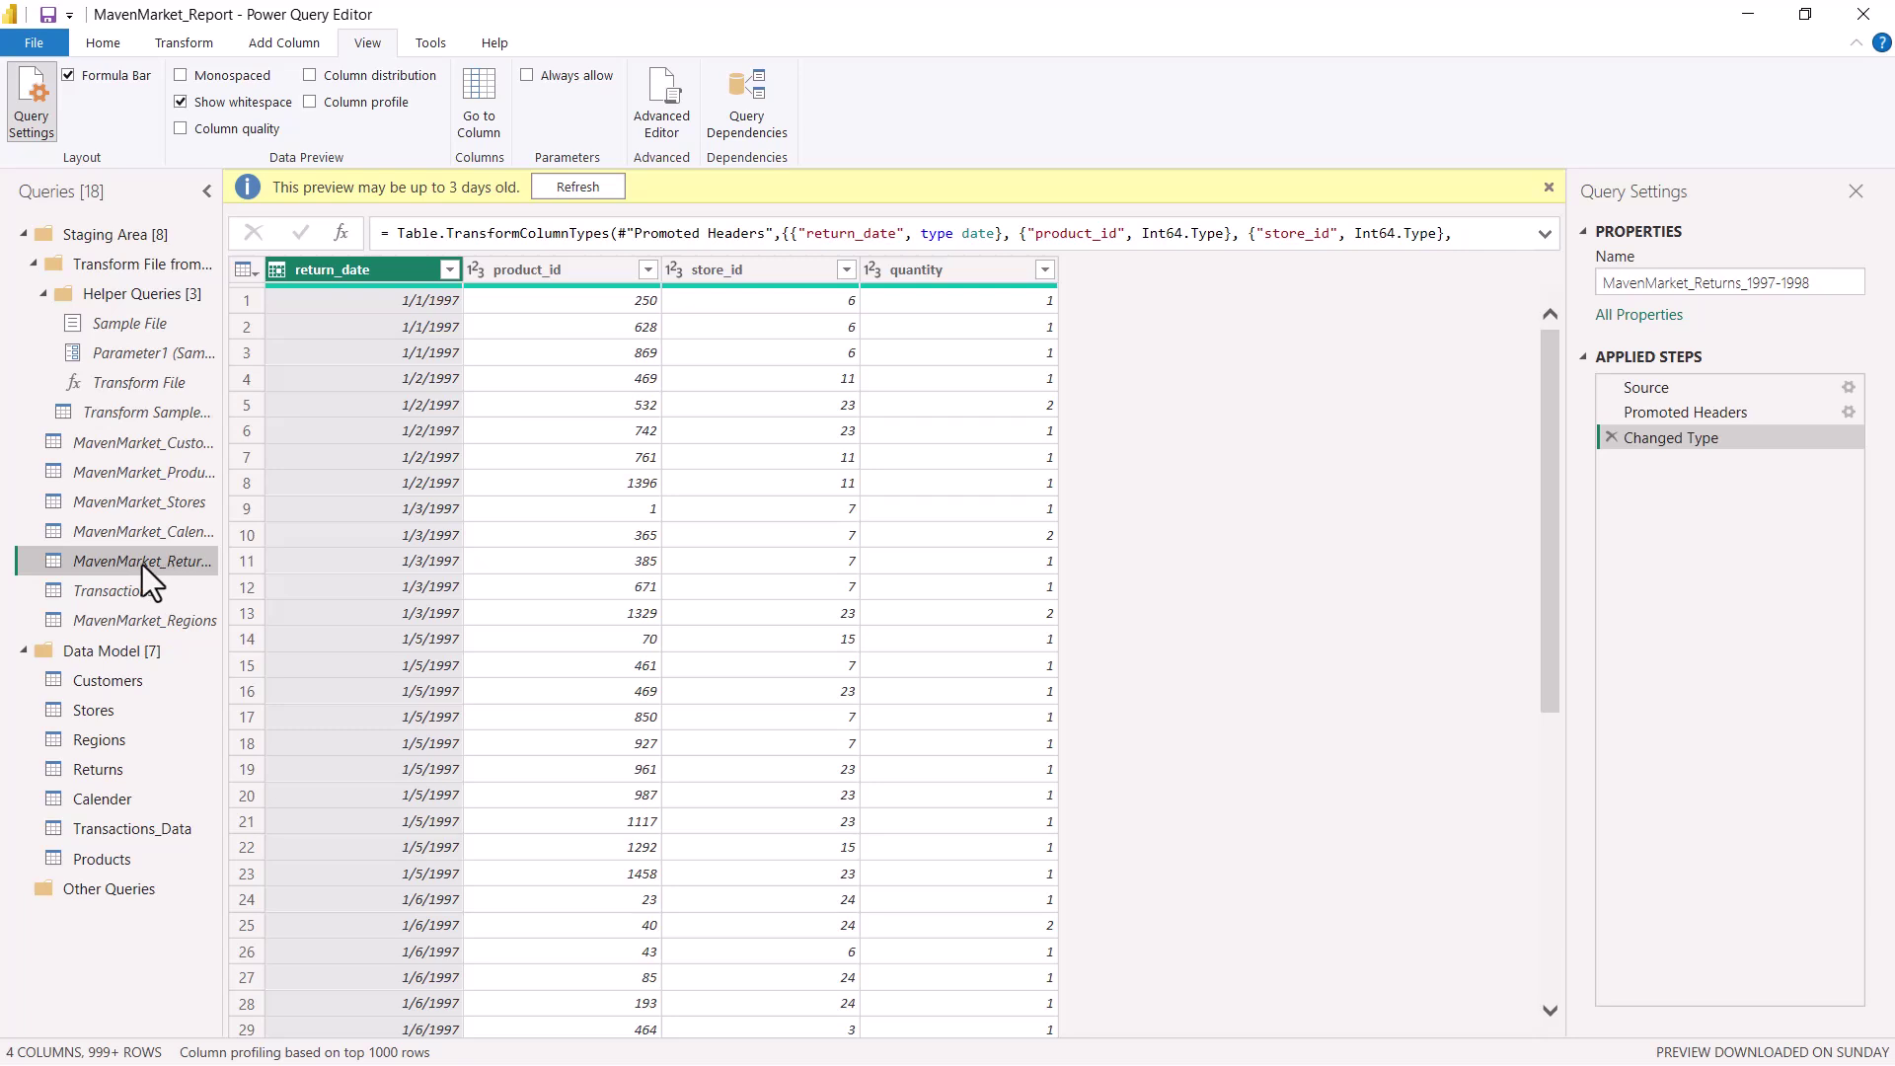
left_click(102, 767)
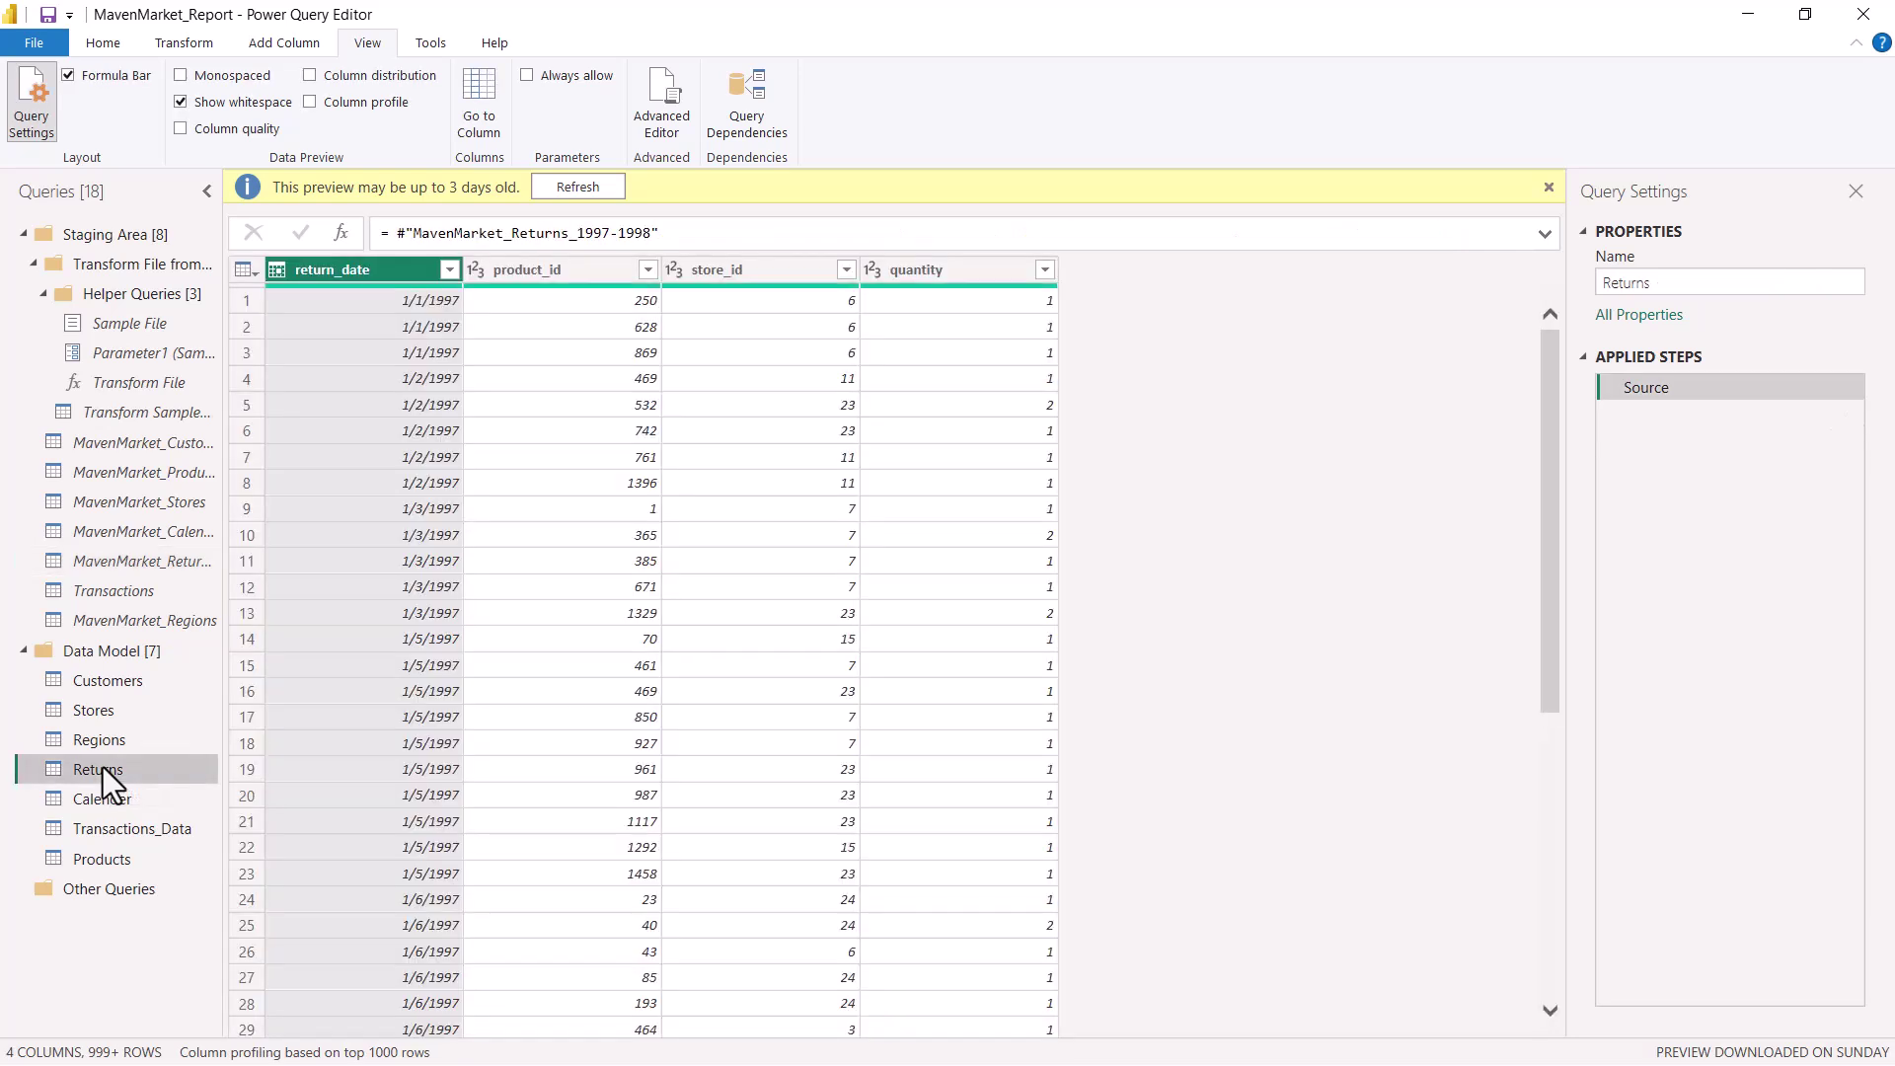
left_click(139, 563)
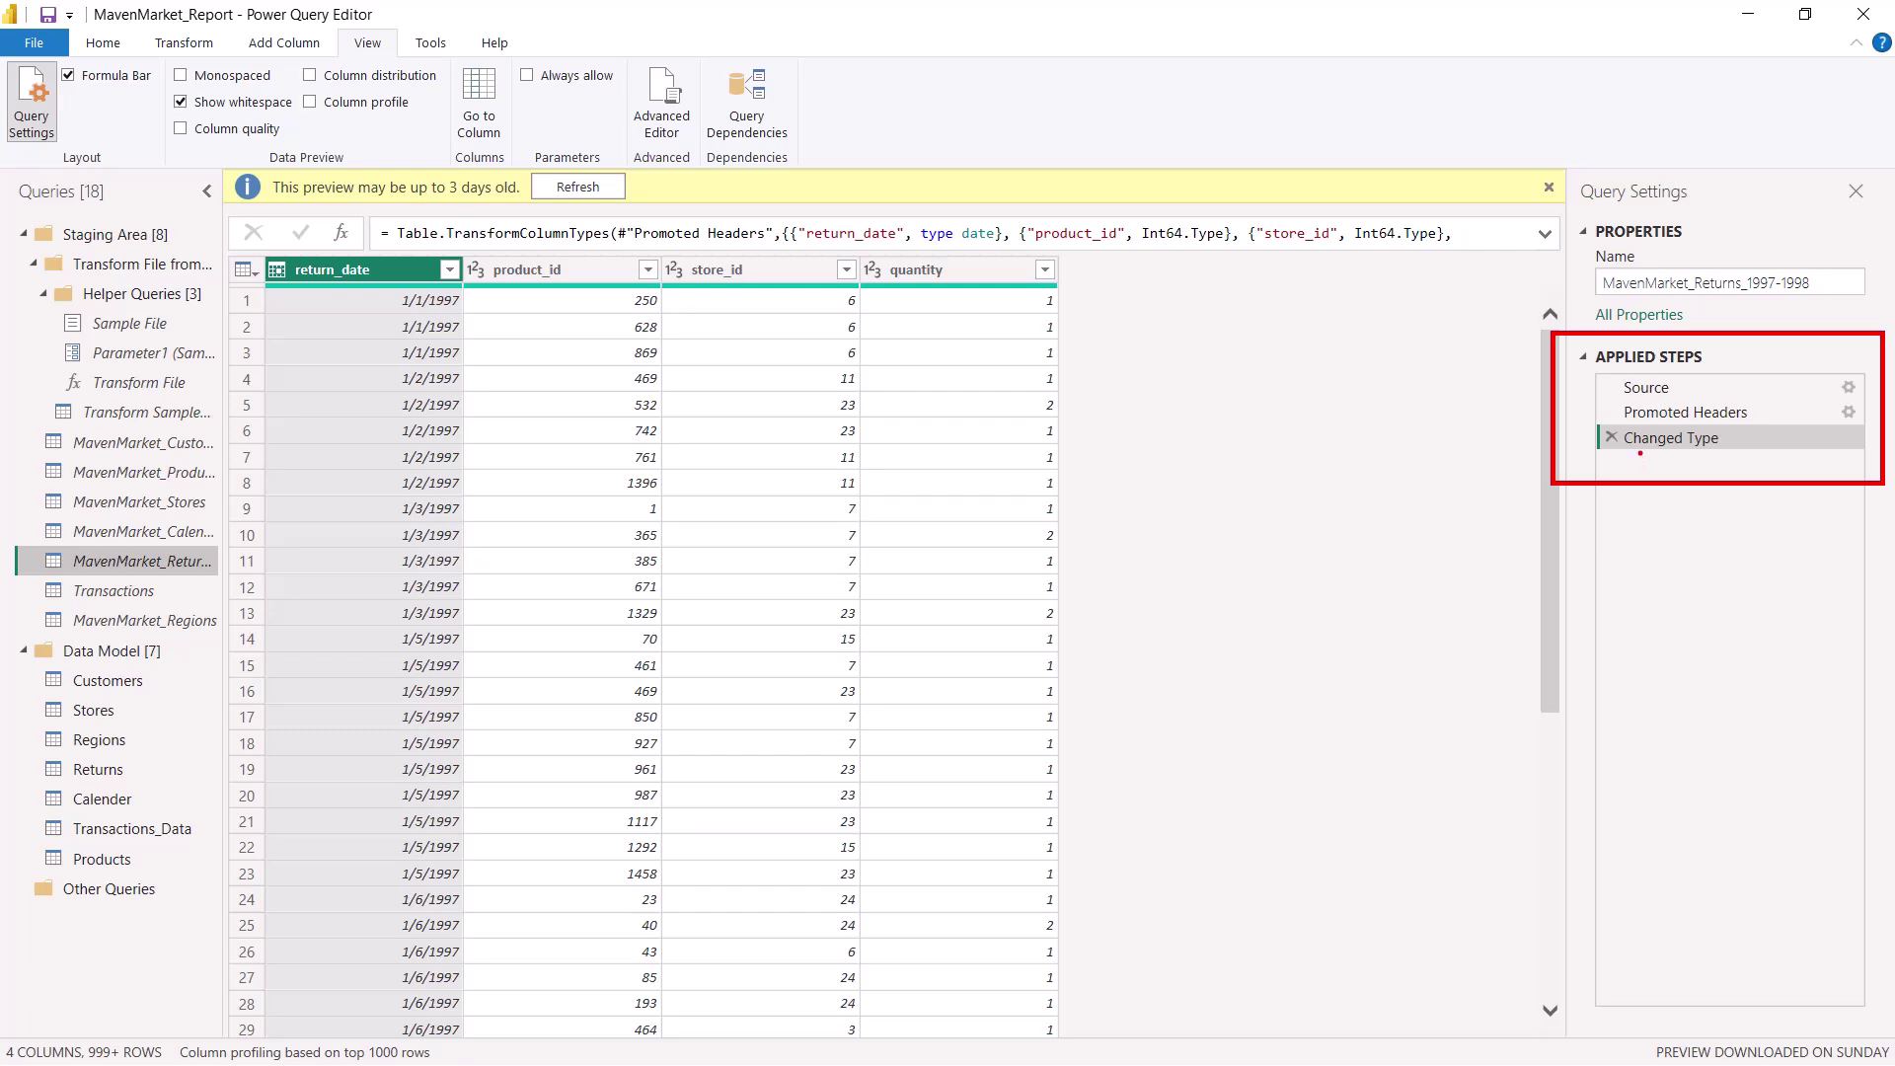
left_click(99, 772)
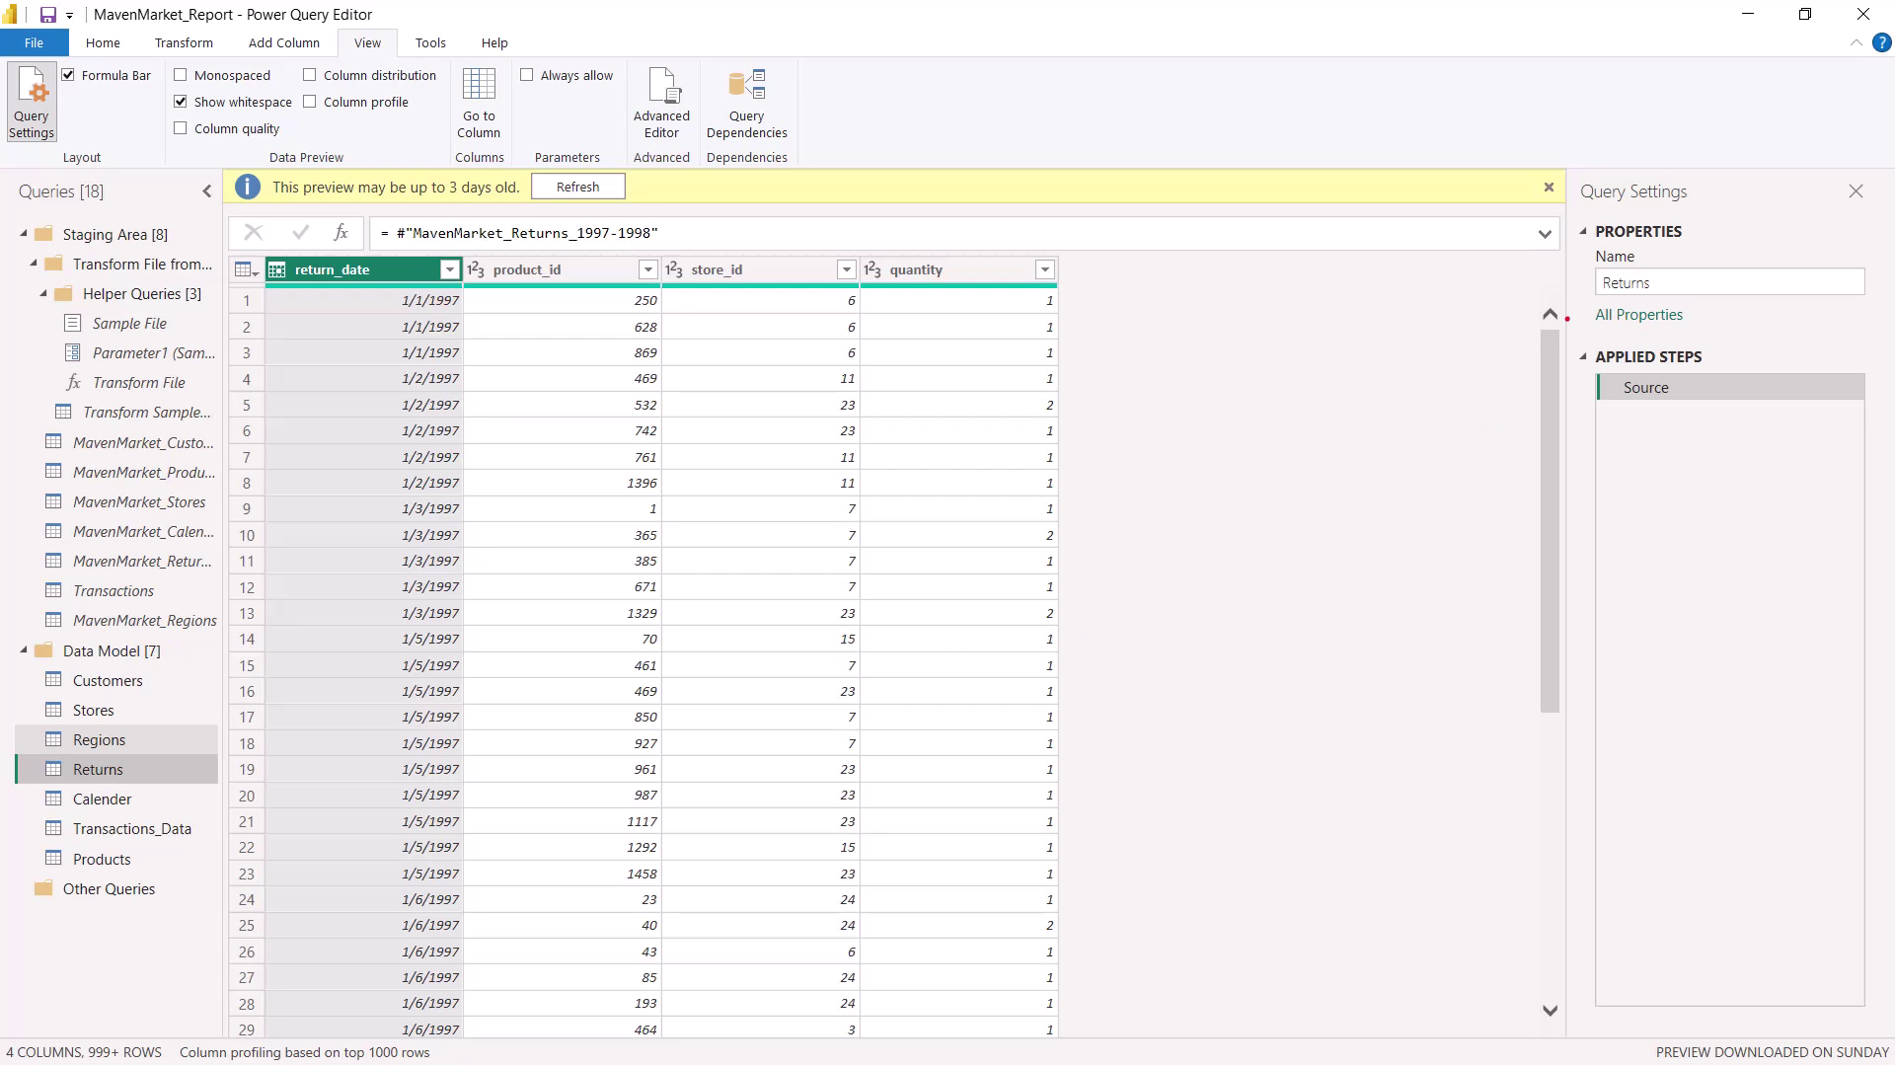
mouse_move(1570, 318)
left_mouse_down()
mouse_move(1743, 430)
mouse_move(1868, 429)
left_mouse_up()
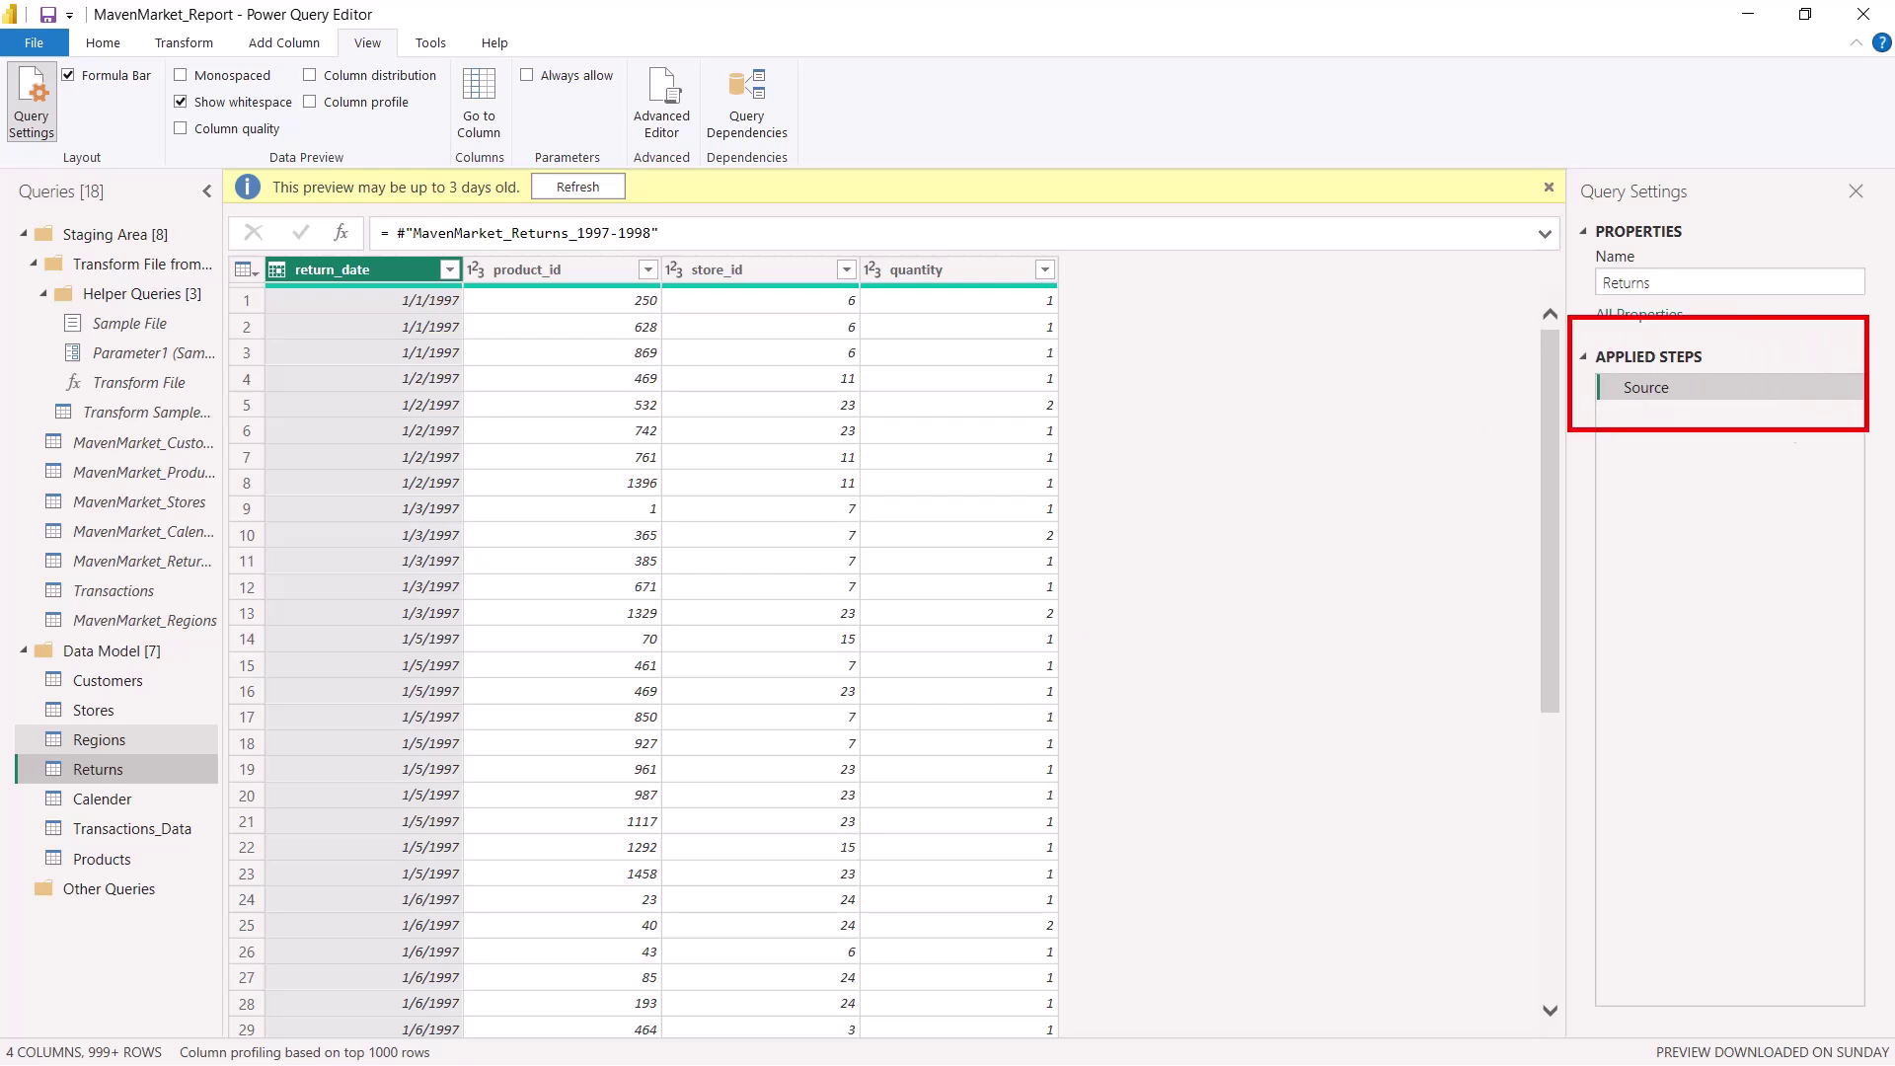
left_click_drag(1621, 400, 1669, 399)
left_click_drag(1611, 368, 1622, 398)
Recheck MavenMarket_Returns_1997-1998's applied steps, then open Regions from the Data Model.
left_click(153, 562)
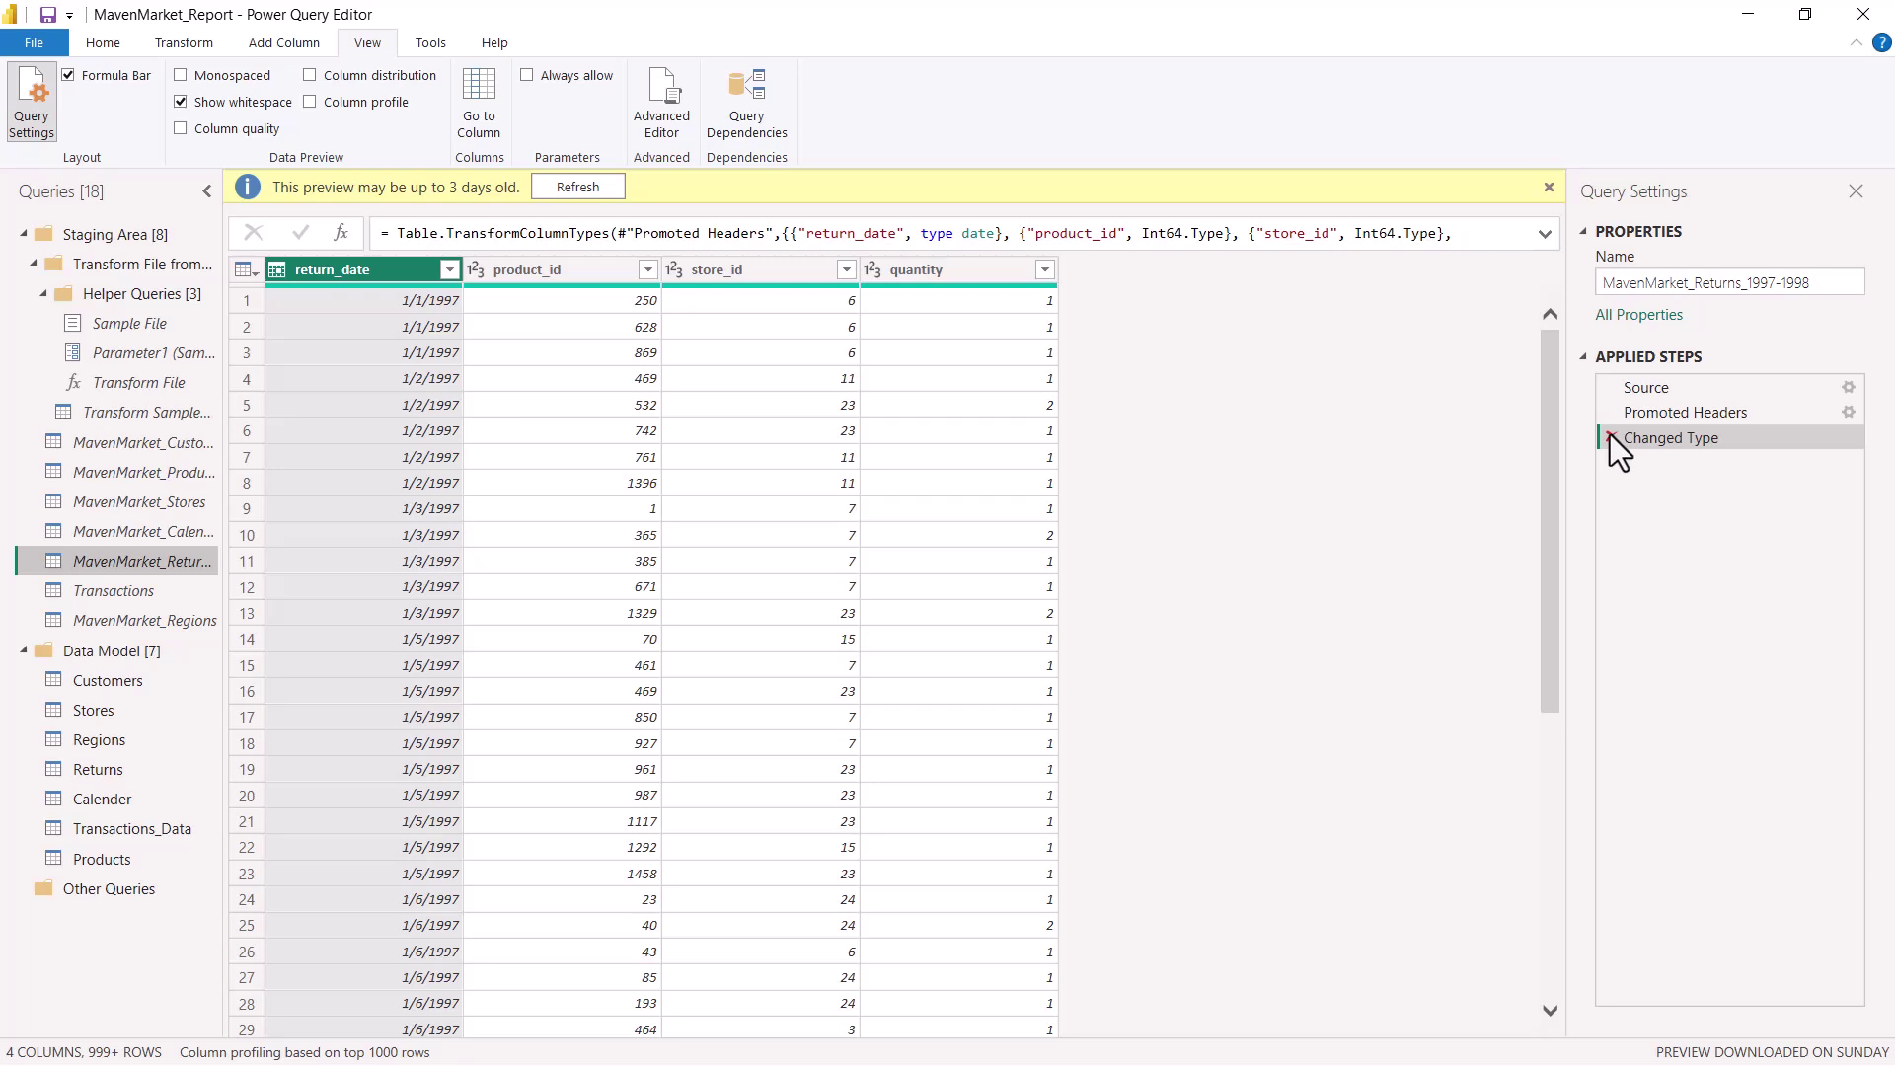
mouse_move(1570, 326)
left_mouse_down()
mouse_move(1625, 400)
mouse_move(1809, 465)
mouse_move(1877, 466)
left_mouse_up()
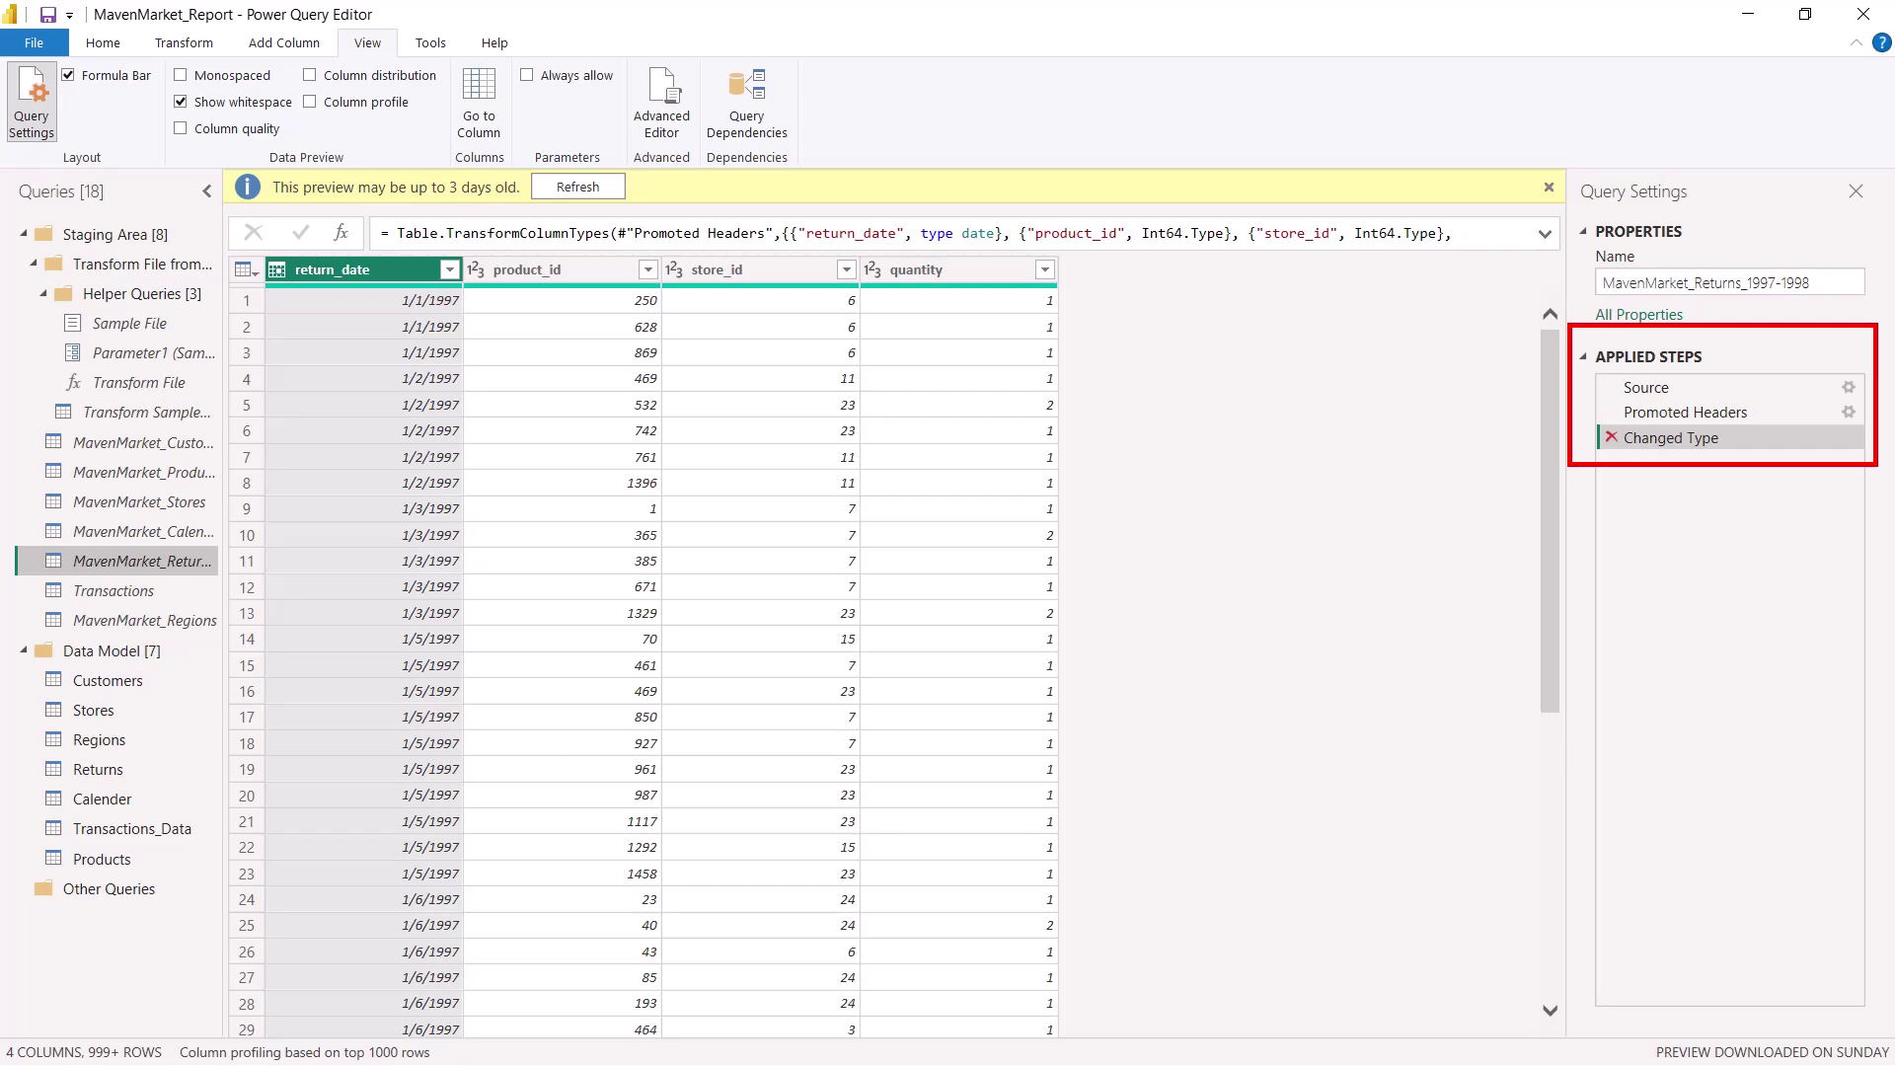
key("Escape")
left_click(104, 748)
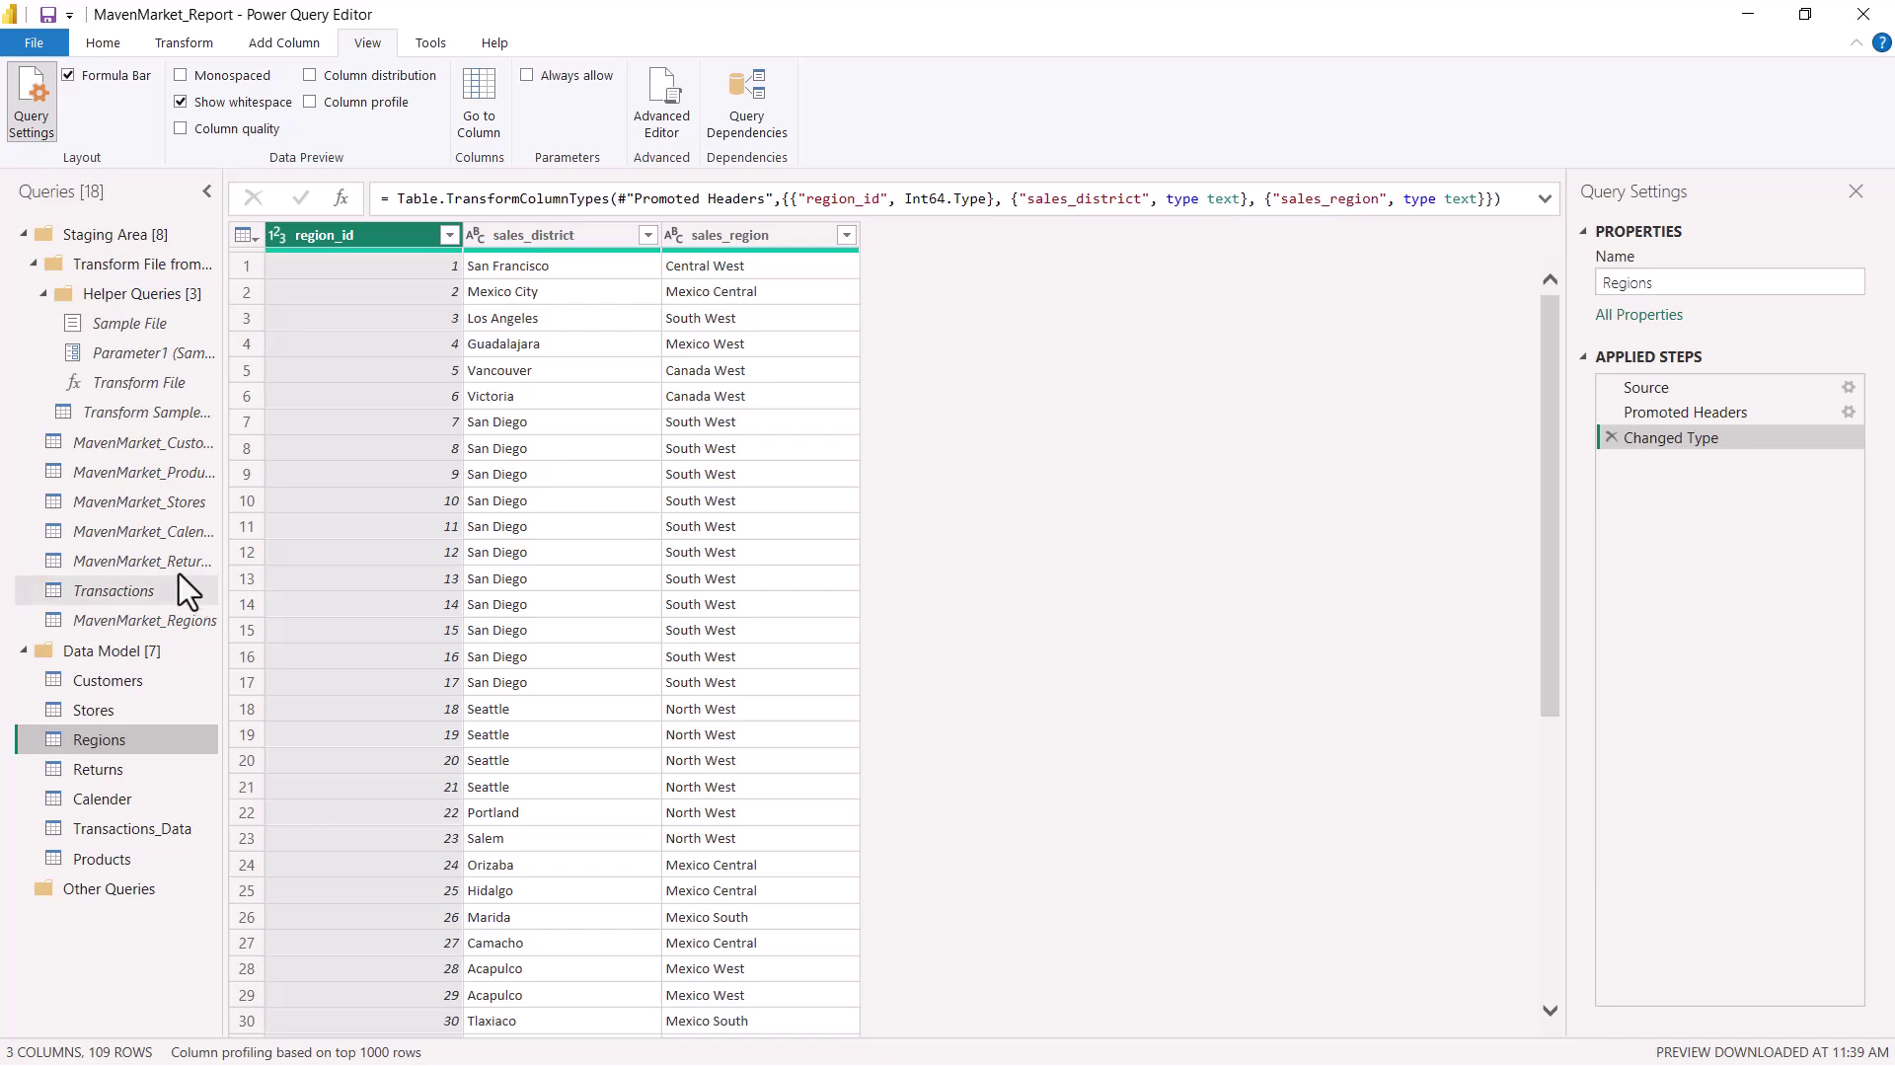
View MavenMarket_Regions, then the Returns query referencing MavenMarket_Returns_1997-1998.
left_click(134, 618)
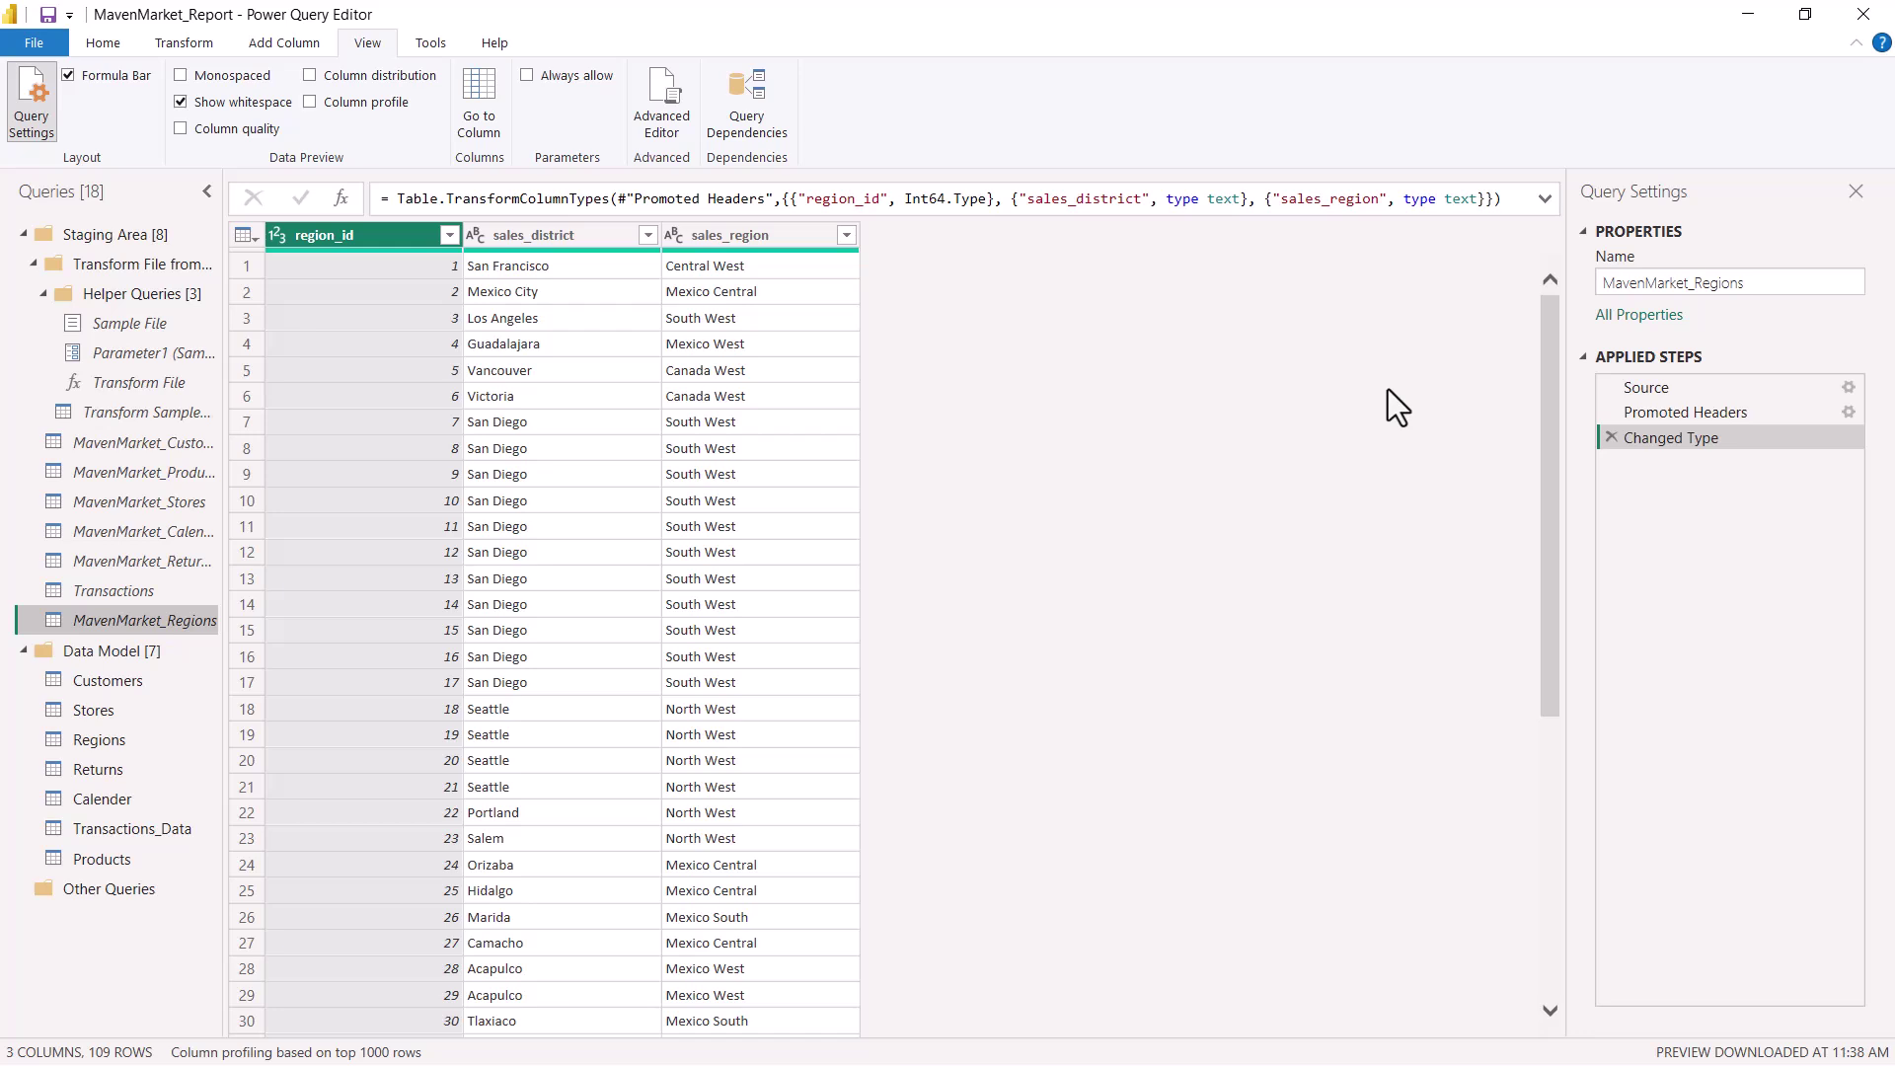
left_click(79, 771)
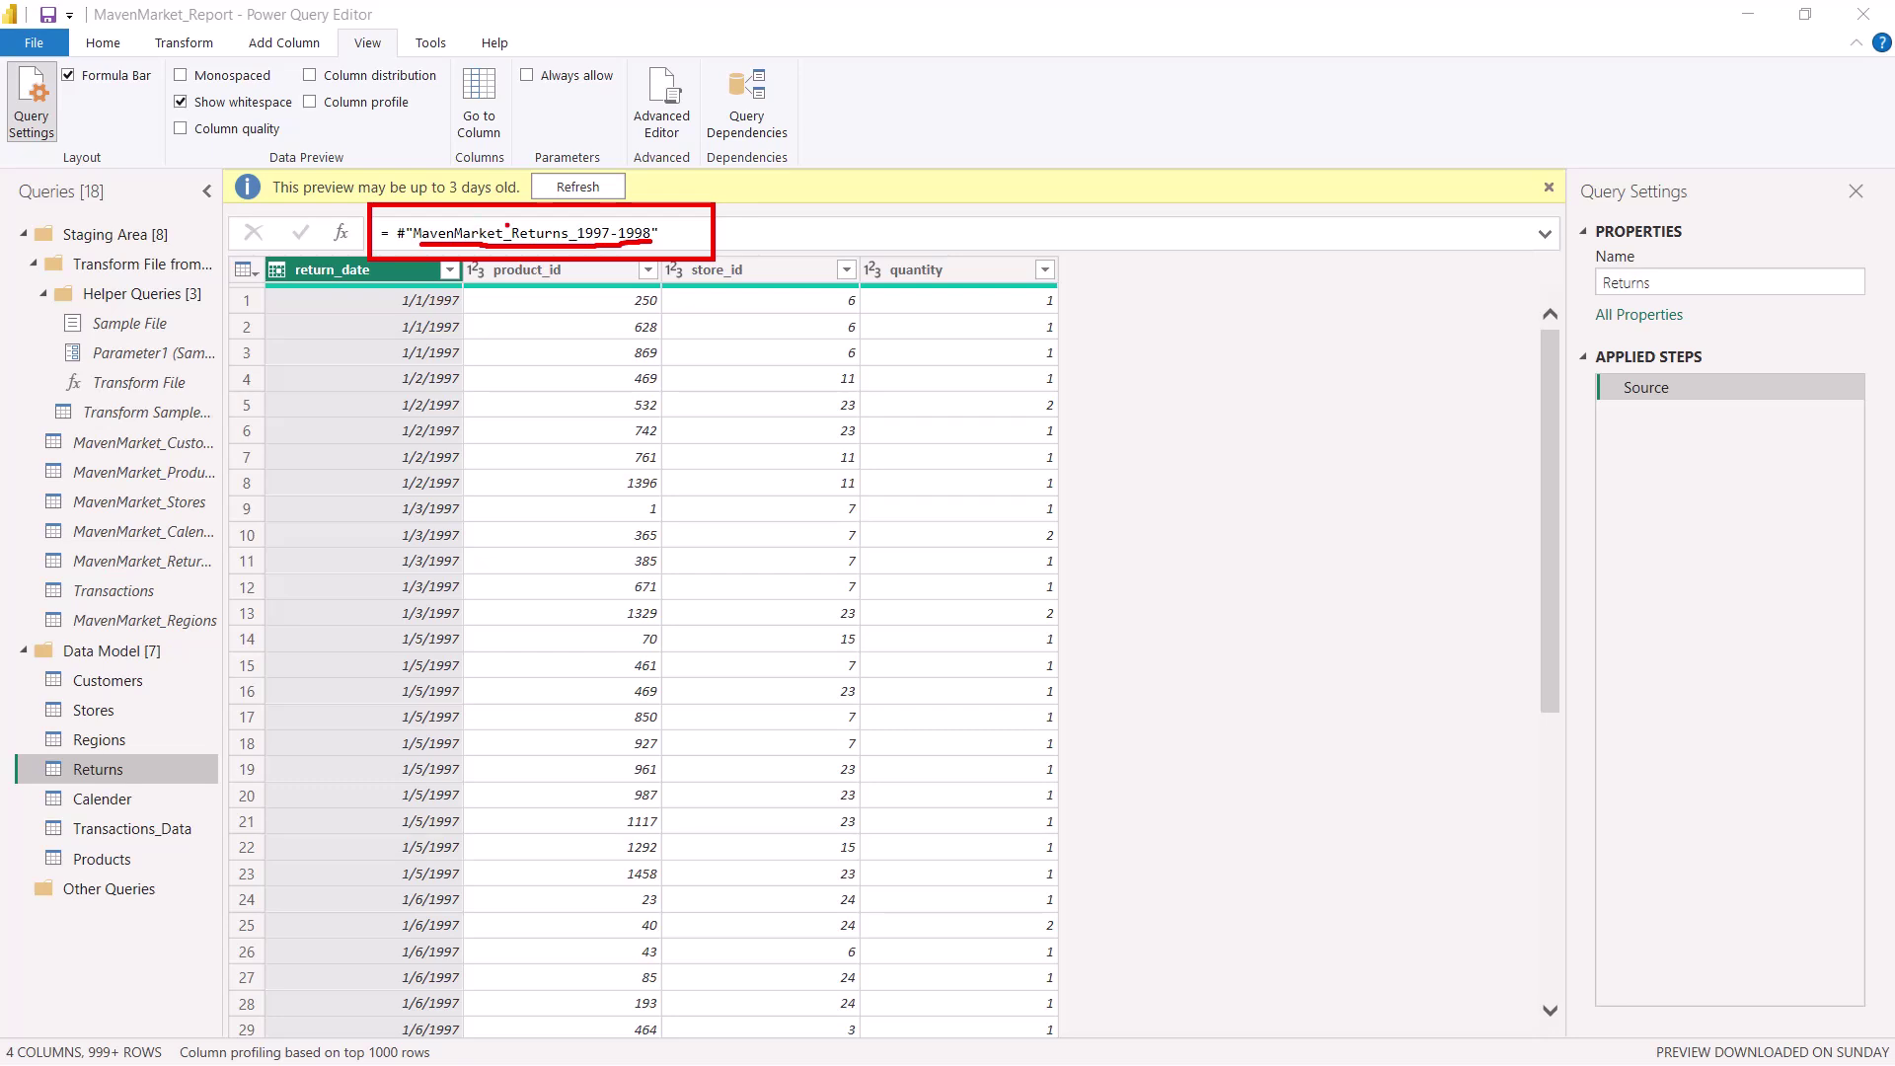
Compare the Regions model query with MavenMarket_Regions, ending on Regions' own Source, Promoted Headers, Changed Type steps.
left_click(92, 742)
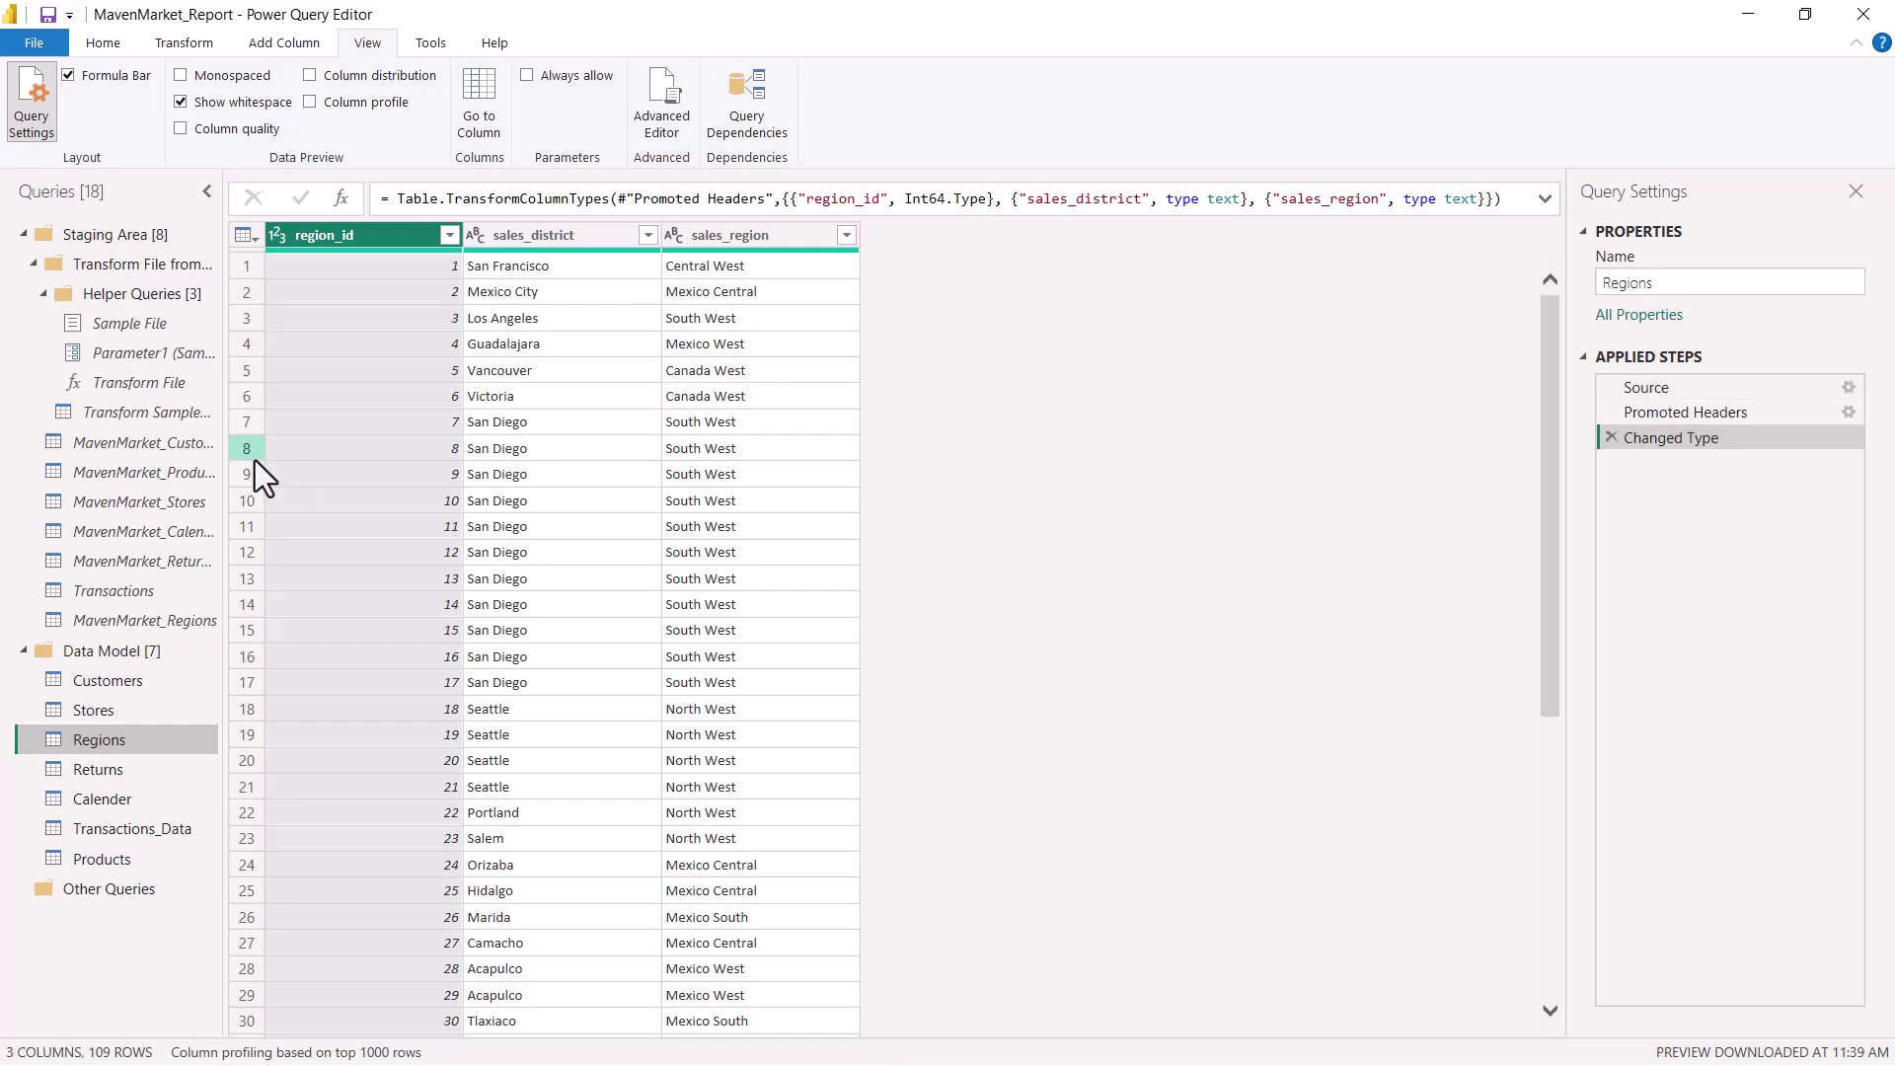
left_click(120, 630)
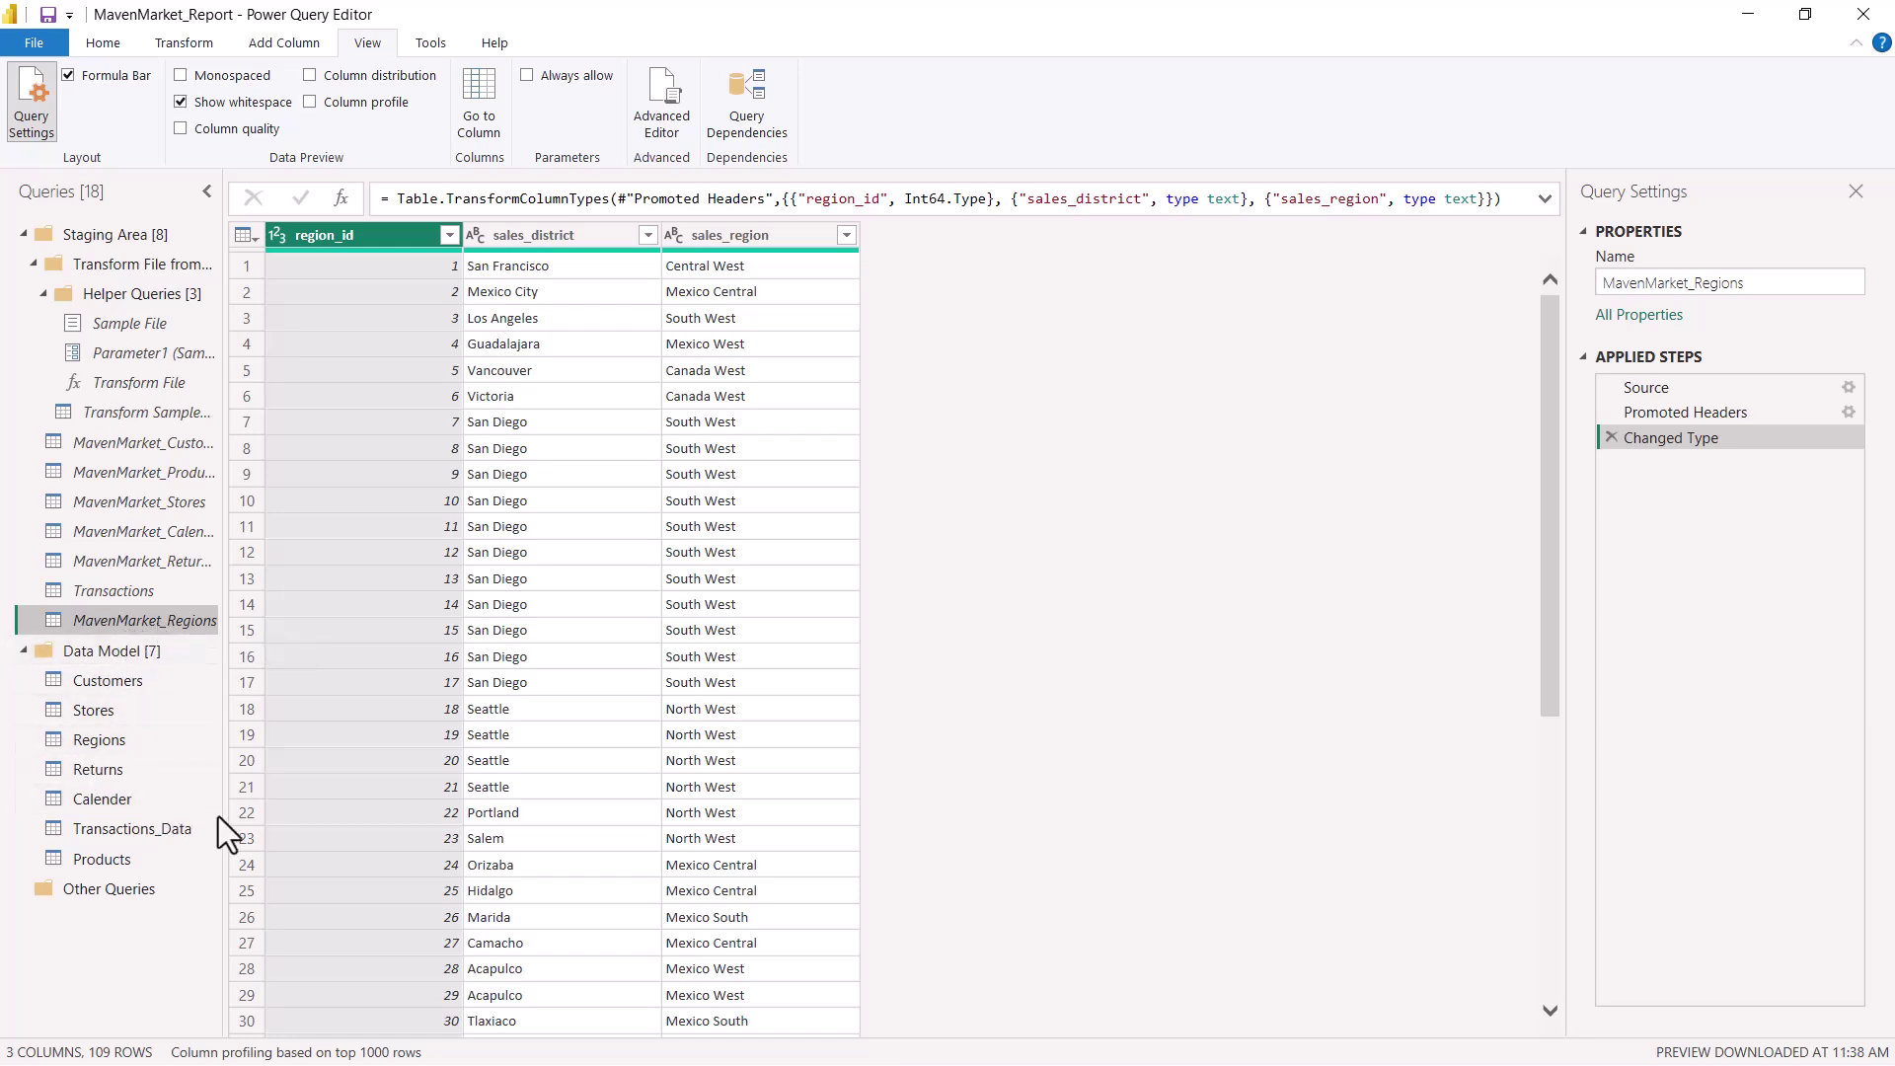
left_click(103, 741)
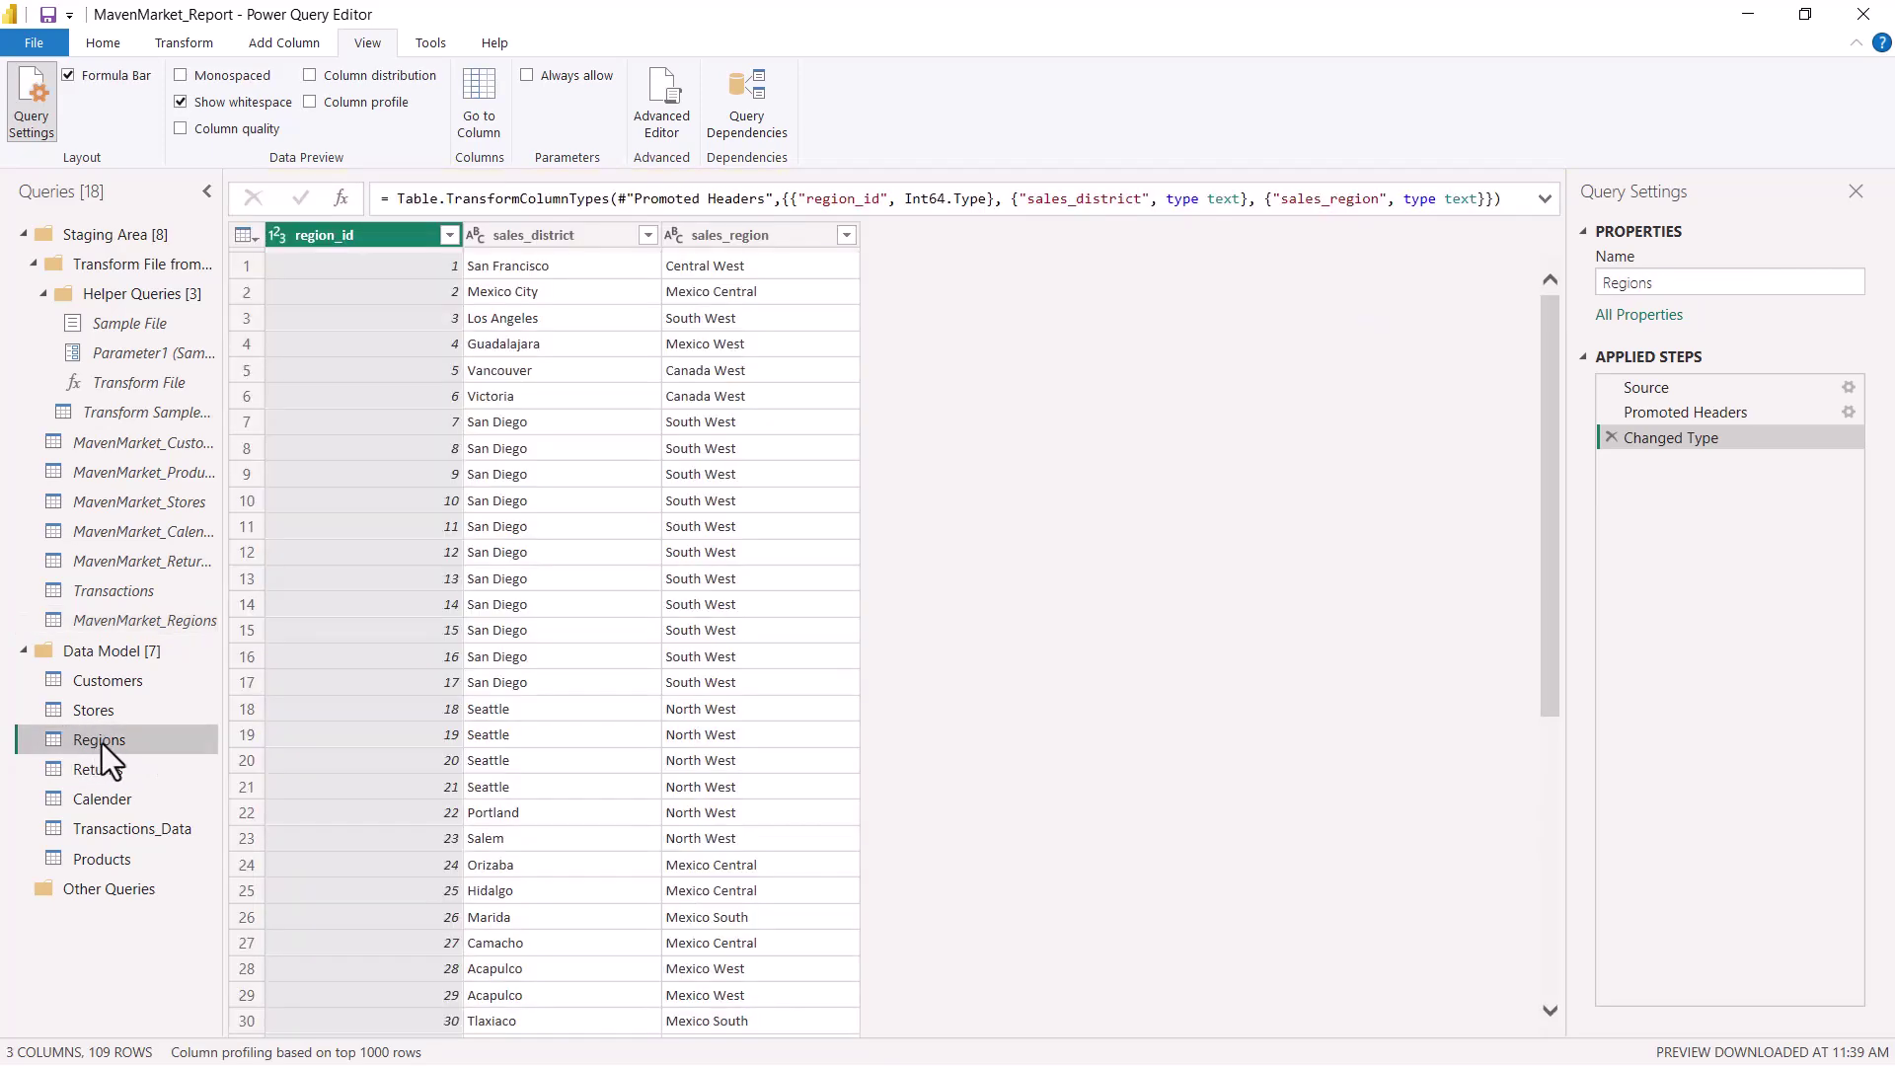
right_click(97, 744)
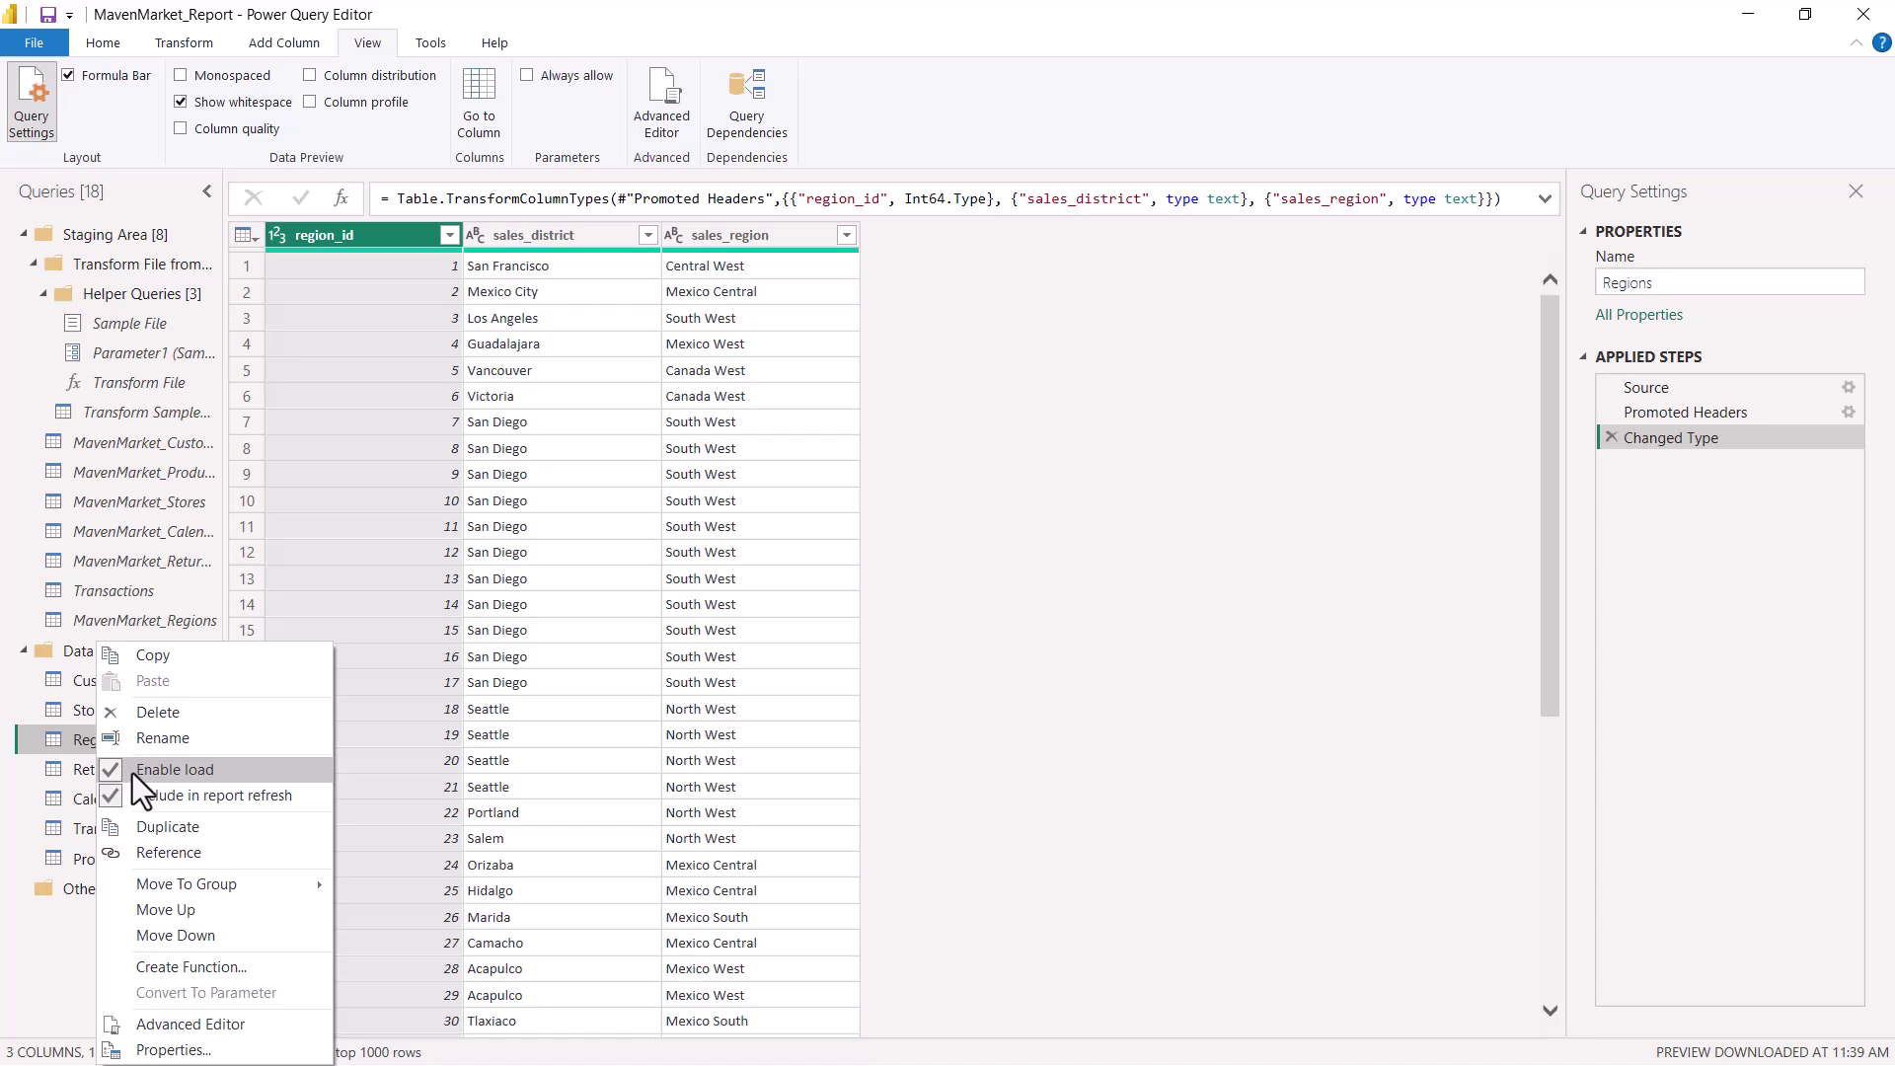
left_click(986, 748)
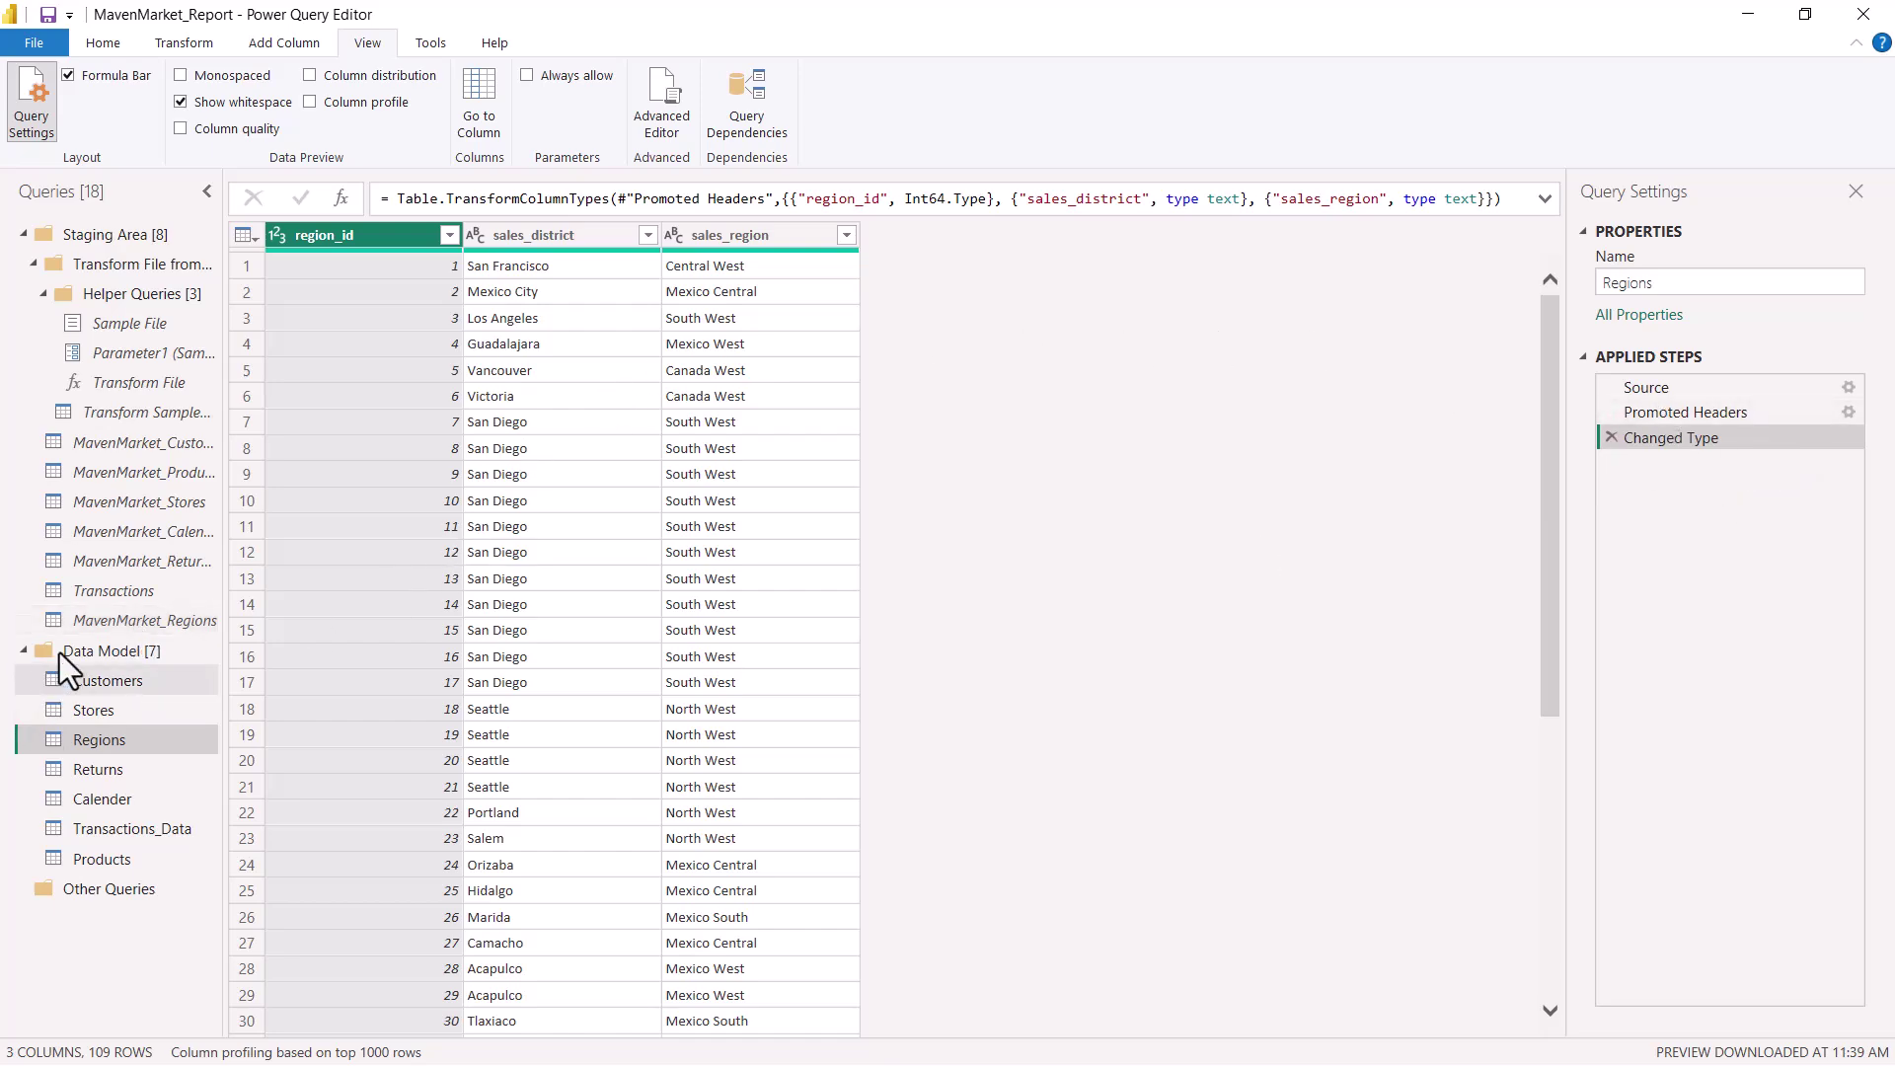
Check MavenMarket_Regions and MavenMarket_Stores against Regions, then view Returns referencing MavenMarket_Returns_1997-1998.
left_click(89, 622)
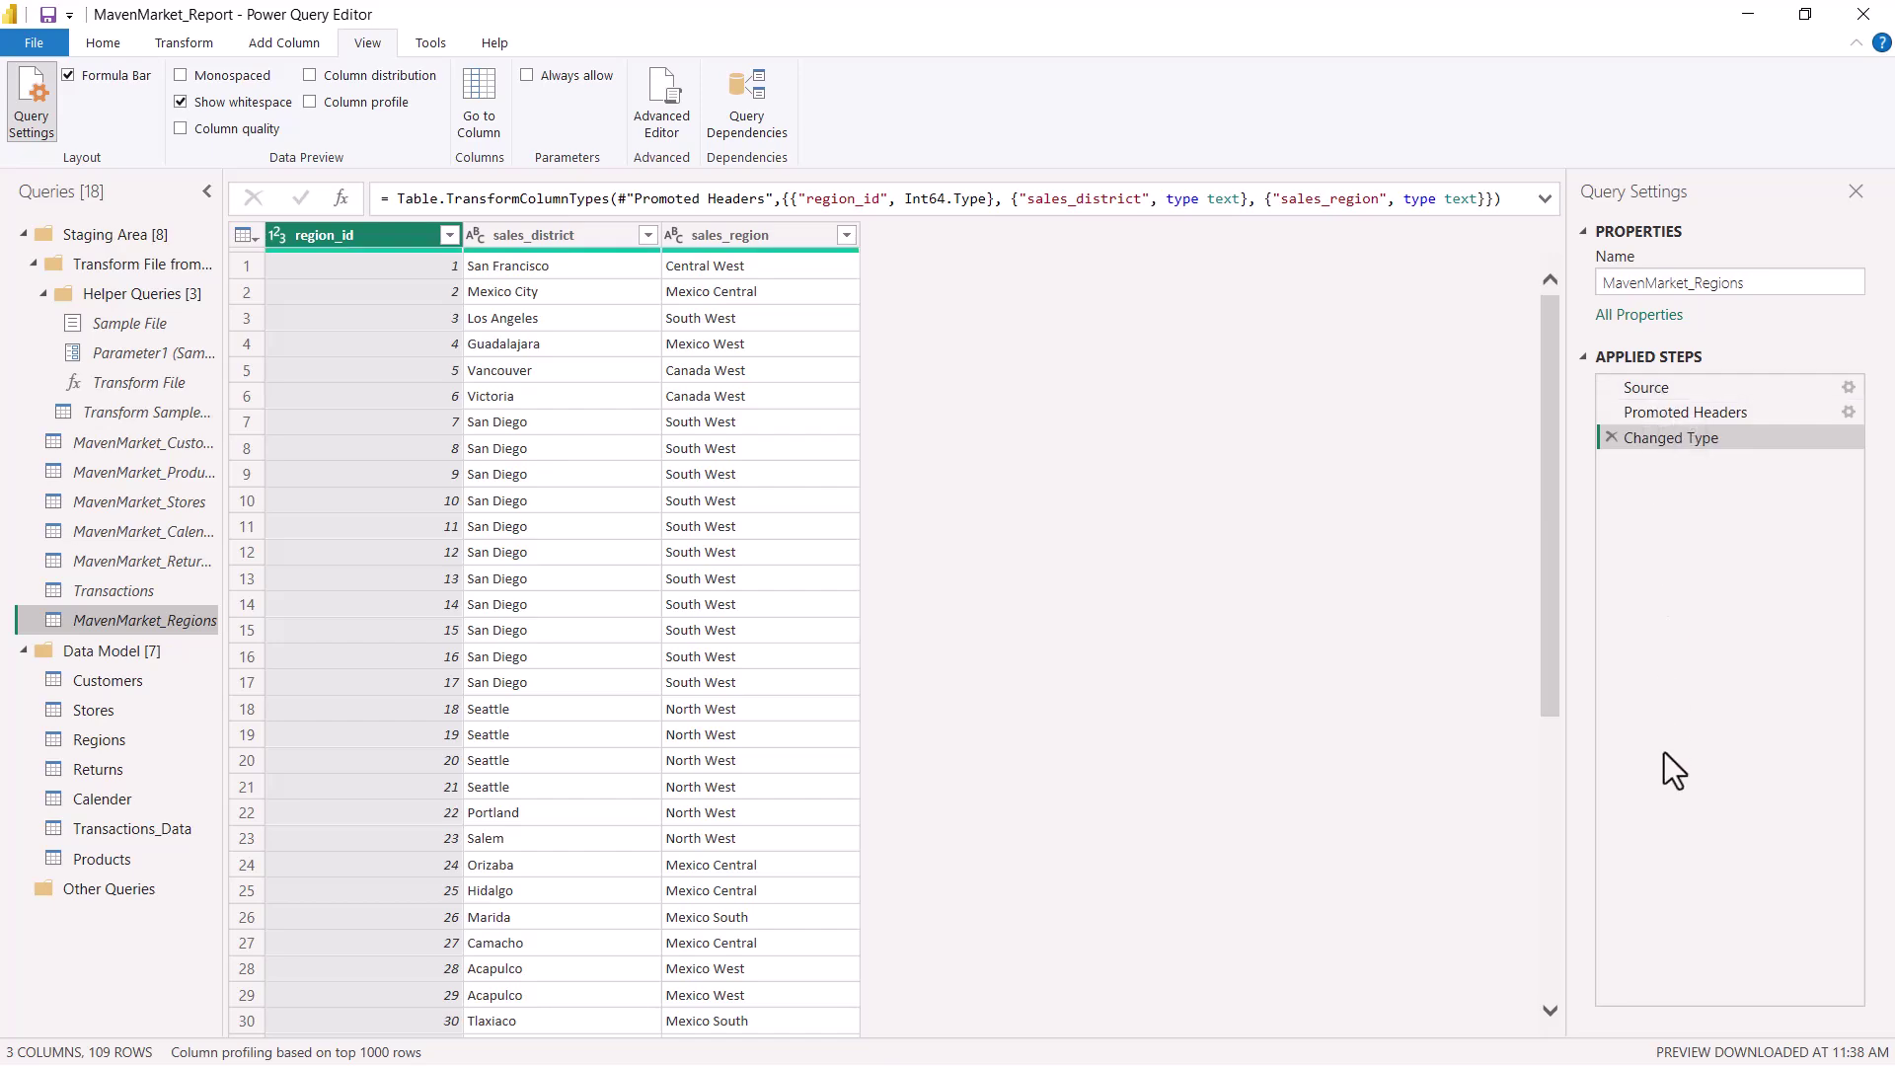
left_click(108, 743)
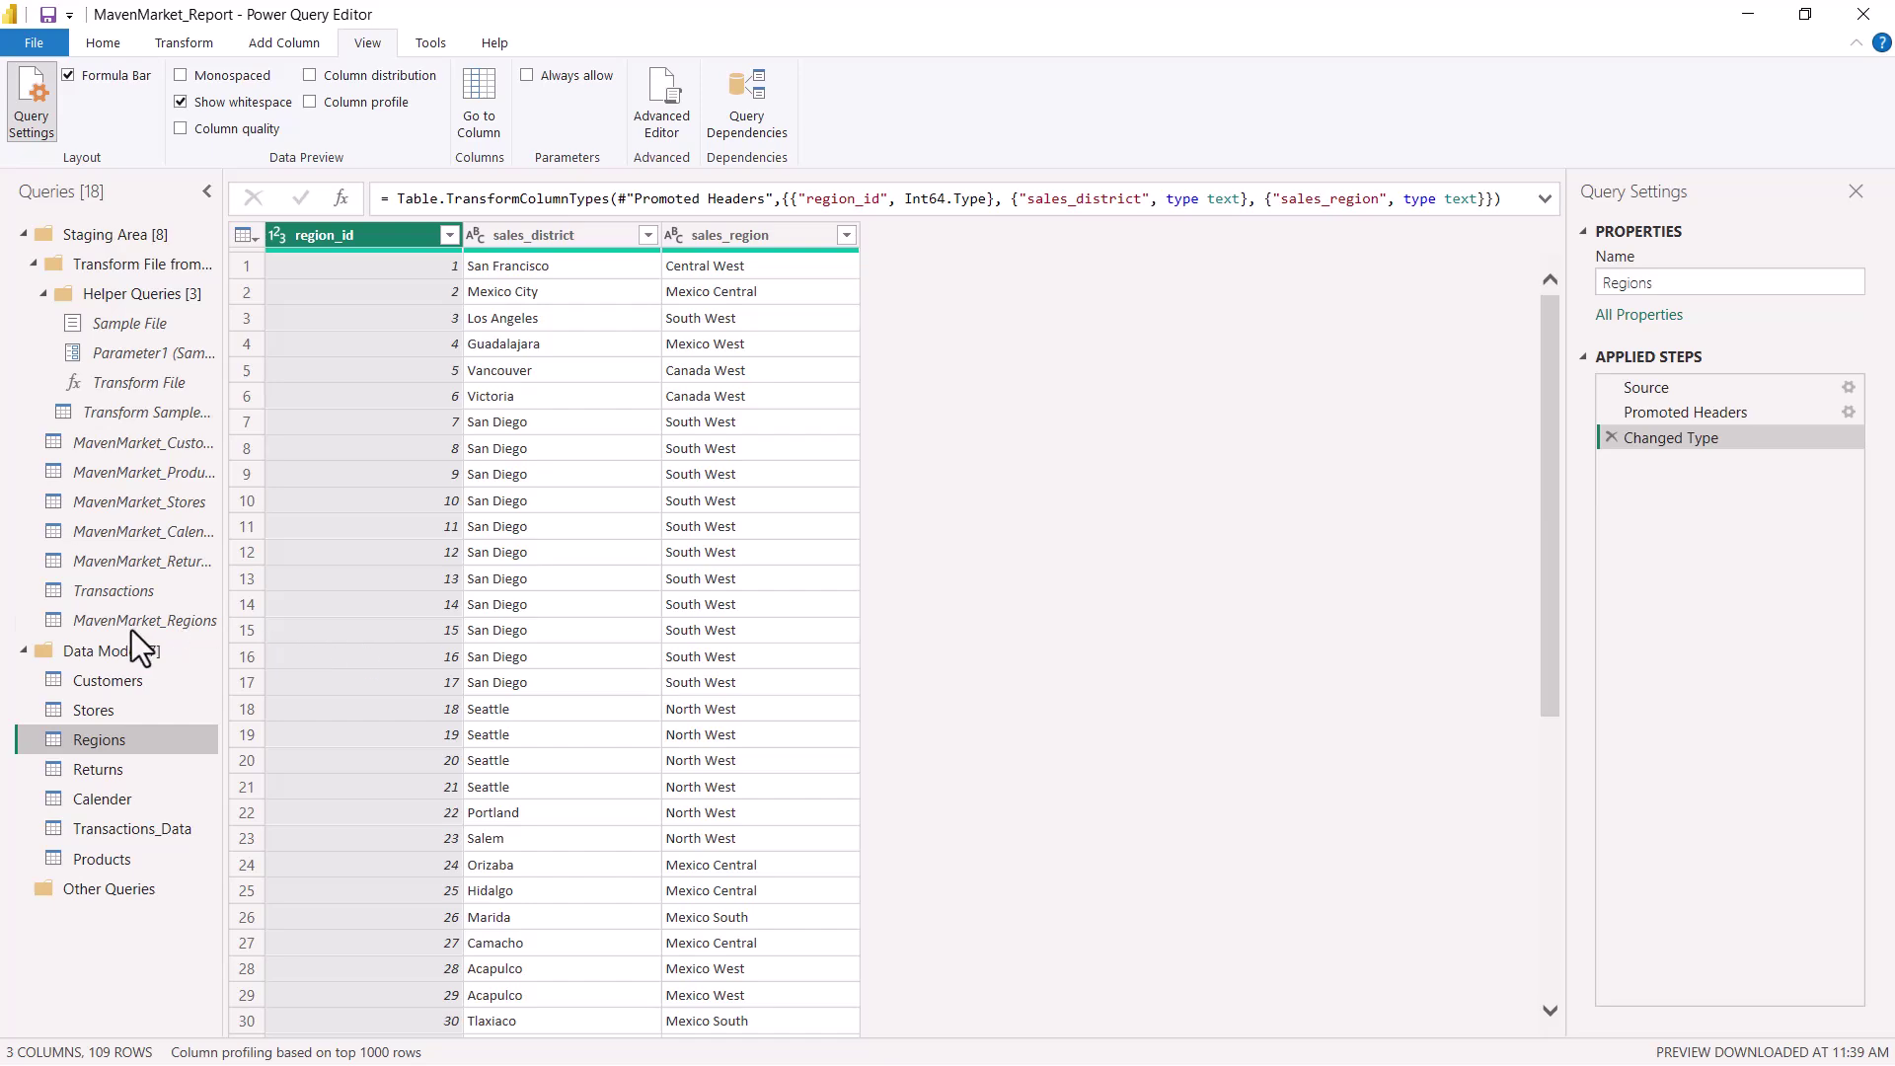
left_click(126, 500)
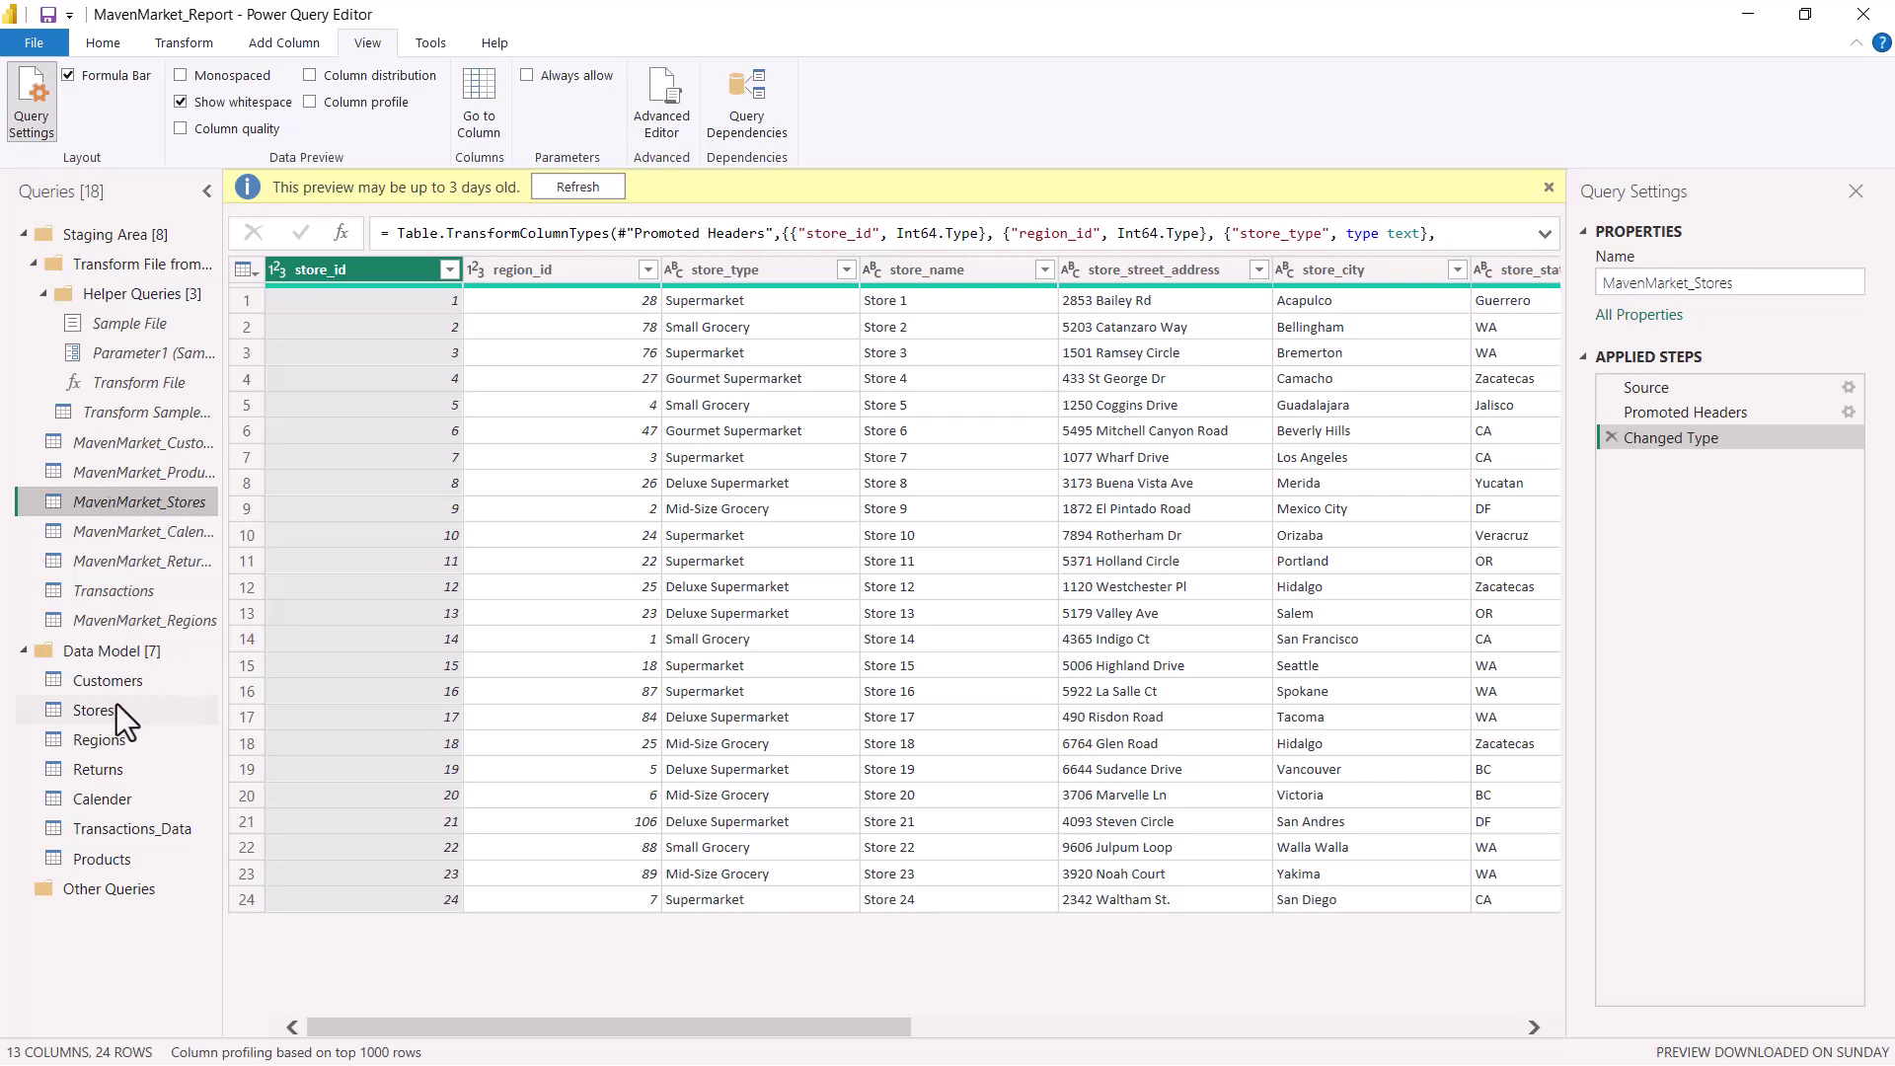
left_click(110, 739)
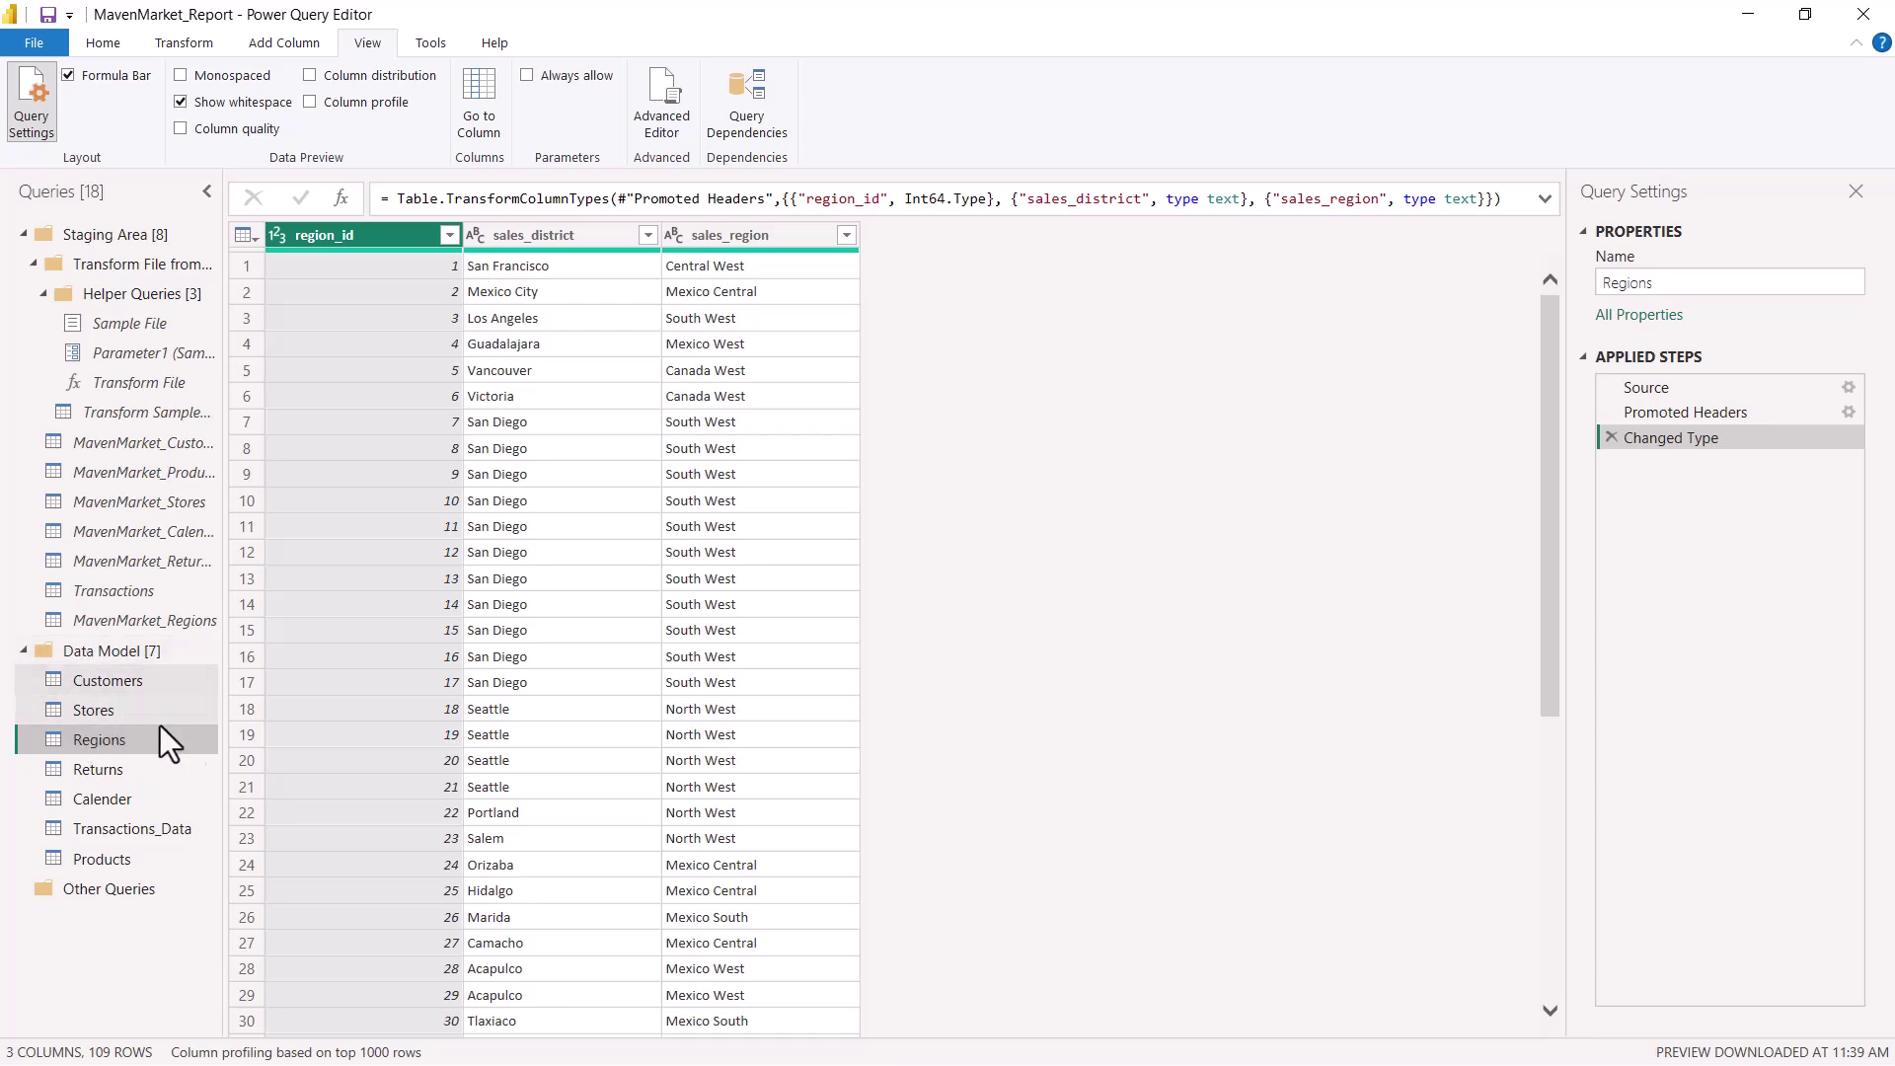
left_click(97, 765)
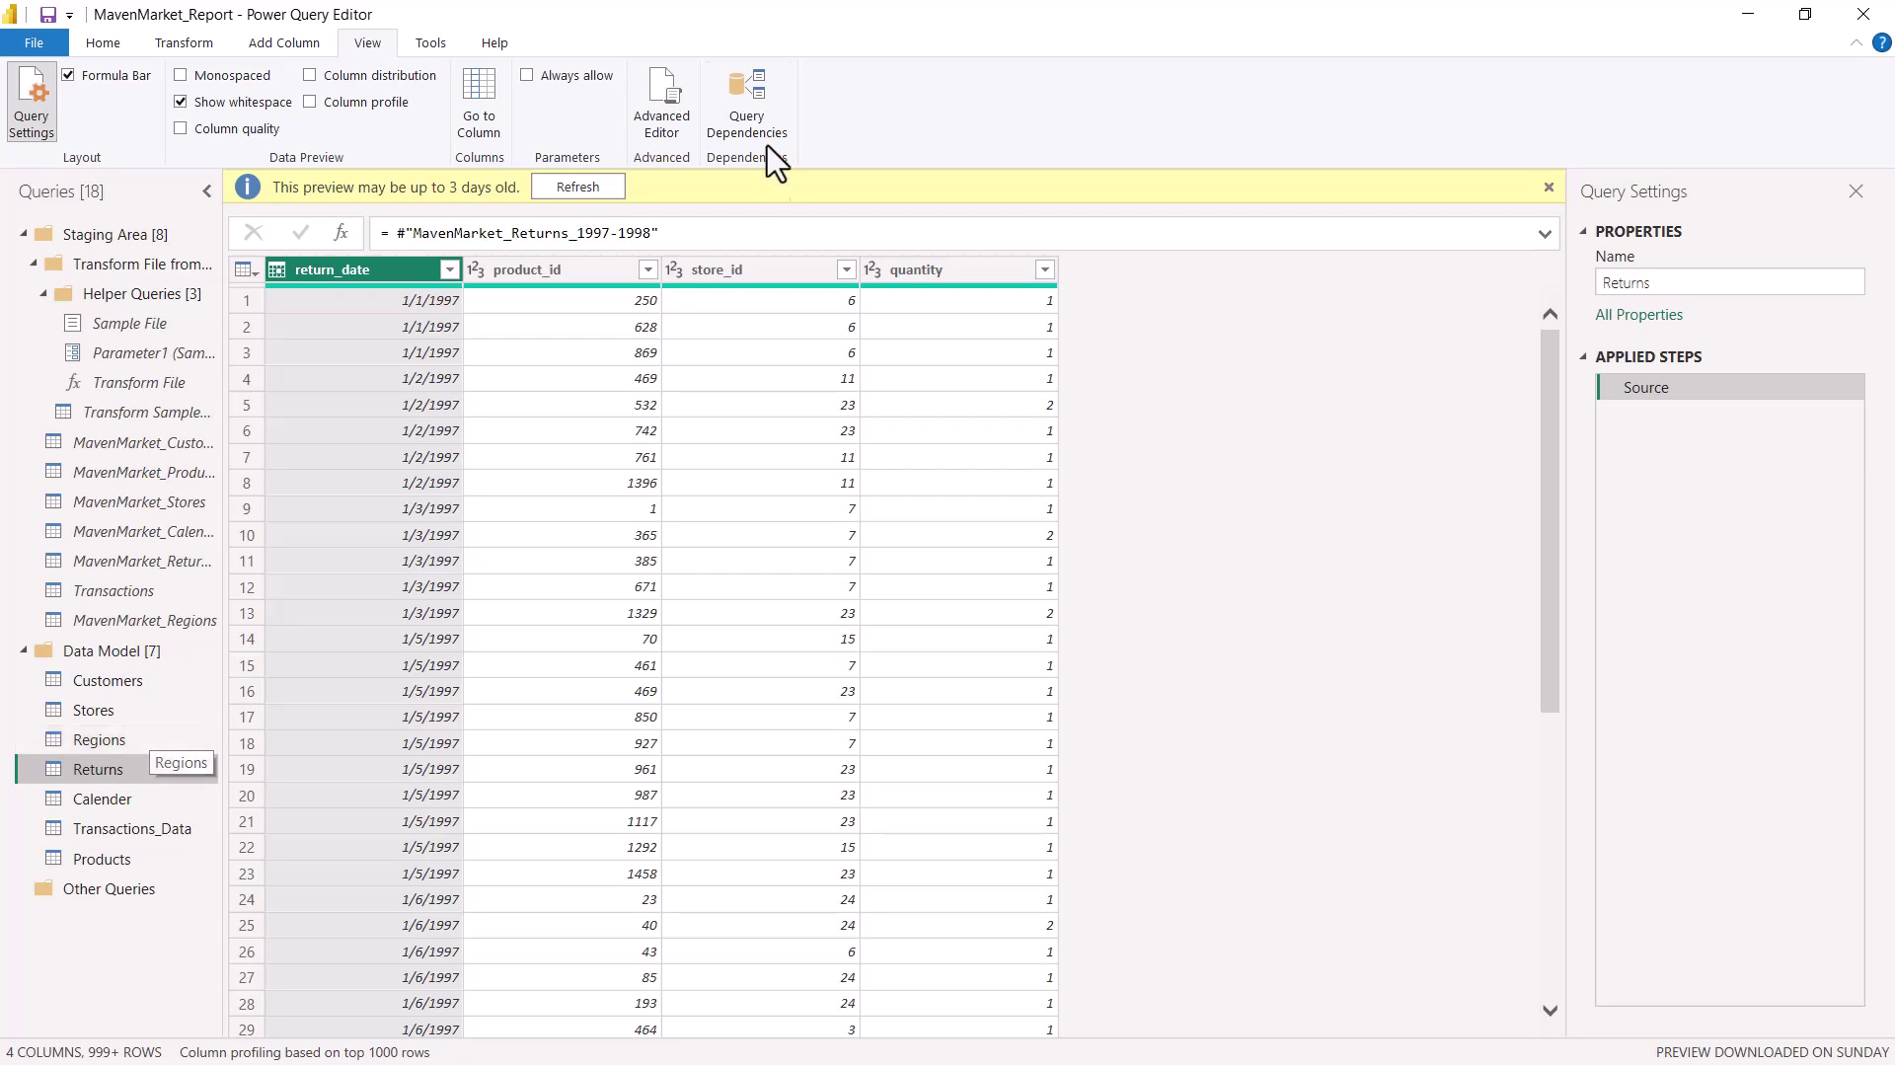
Show the Query Dependencies diagram maximized and zoomed in on the staging-to-model links.
left_click(744, 92)
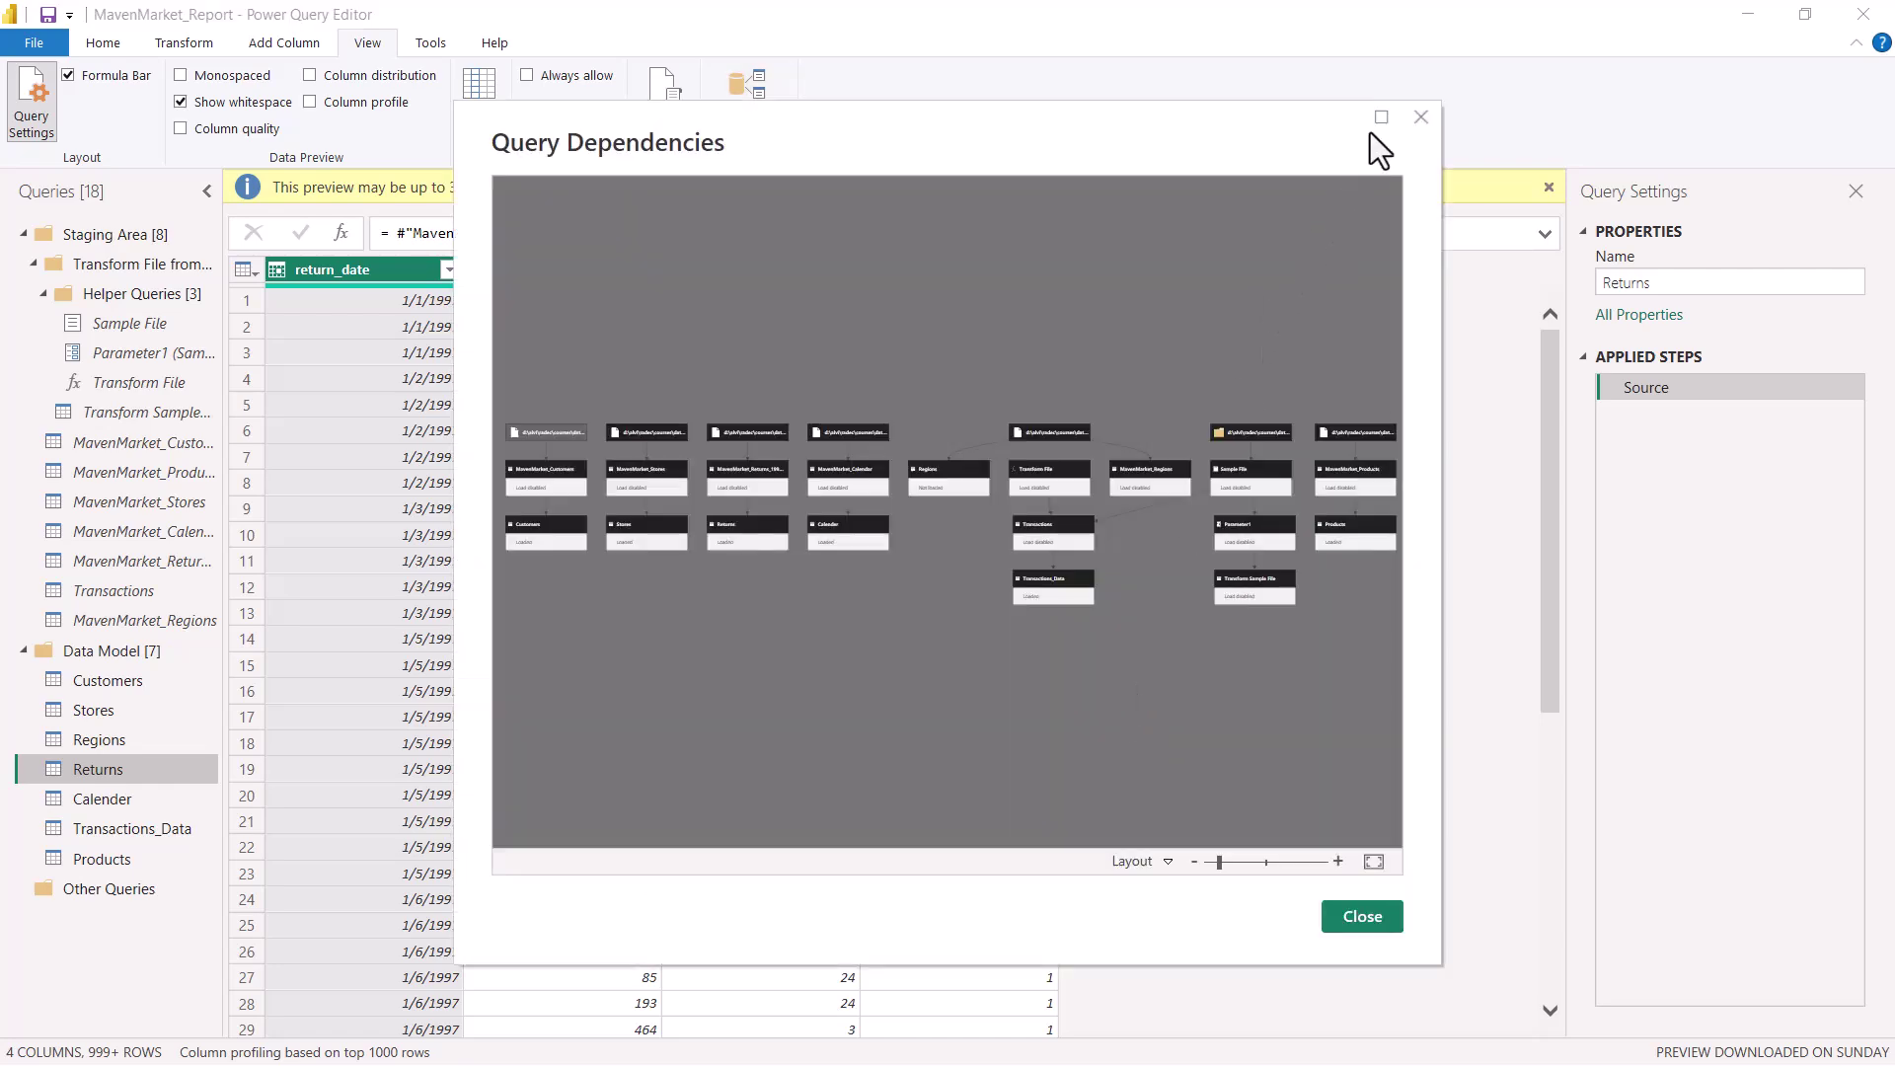
left_click(1380, 119)
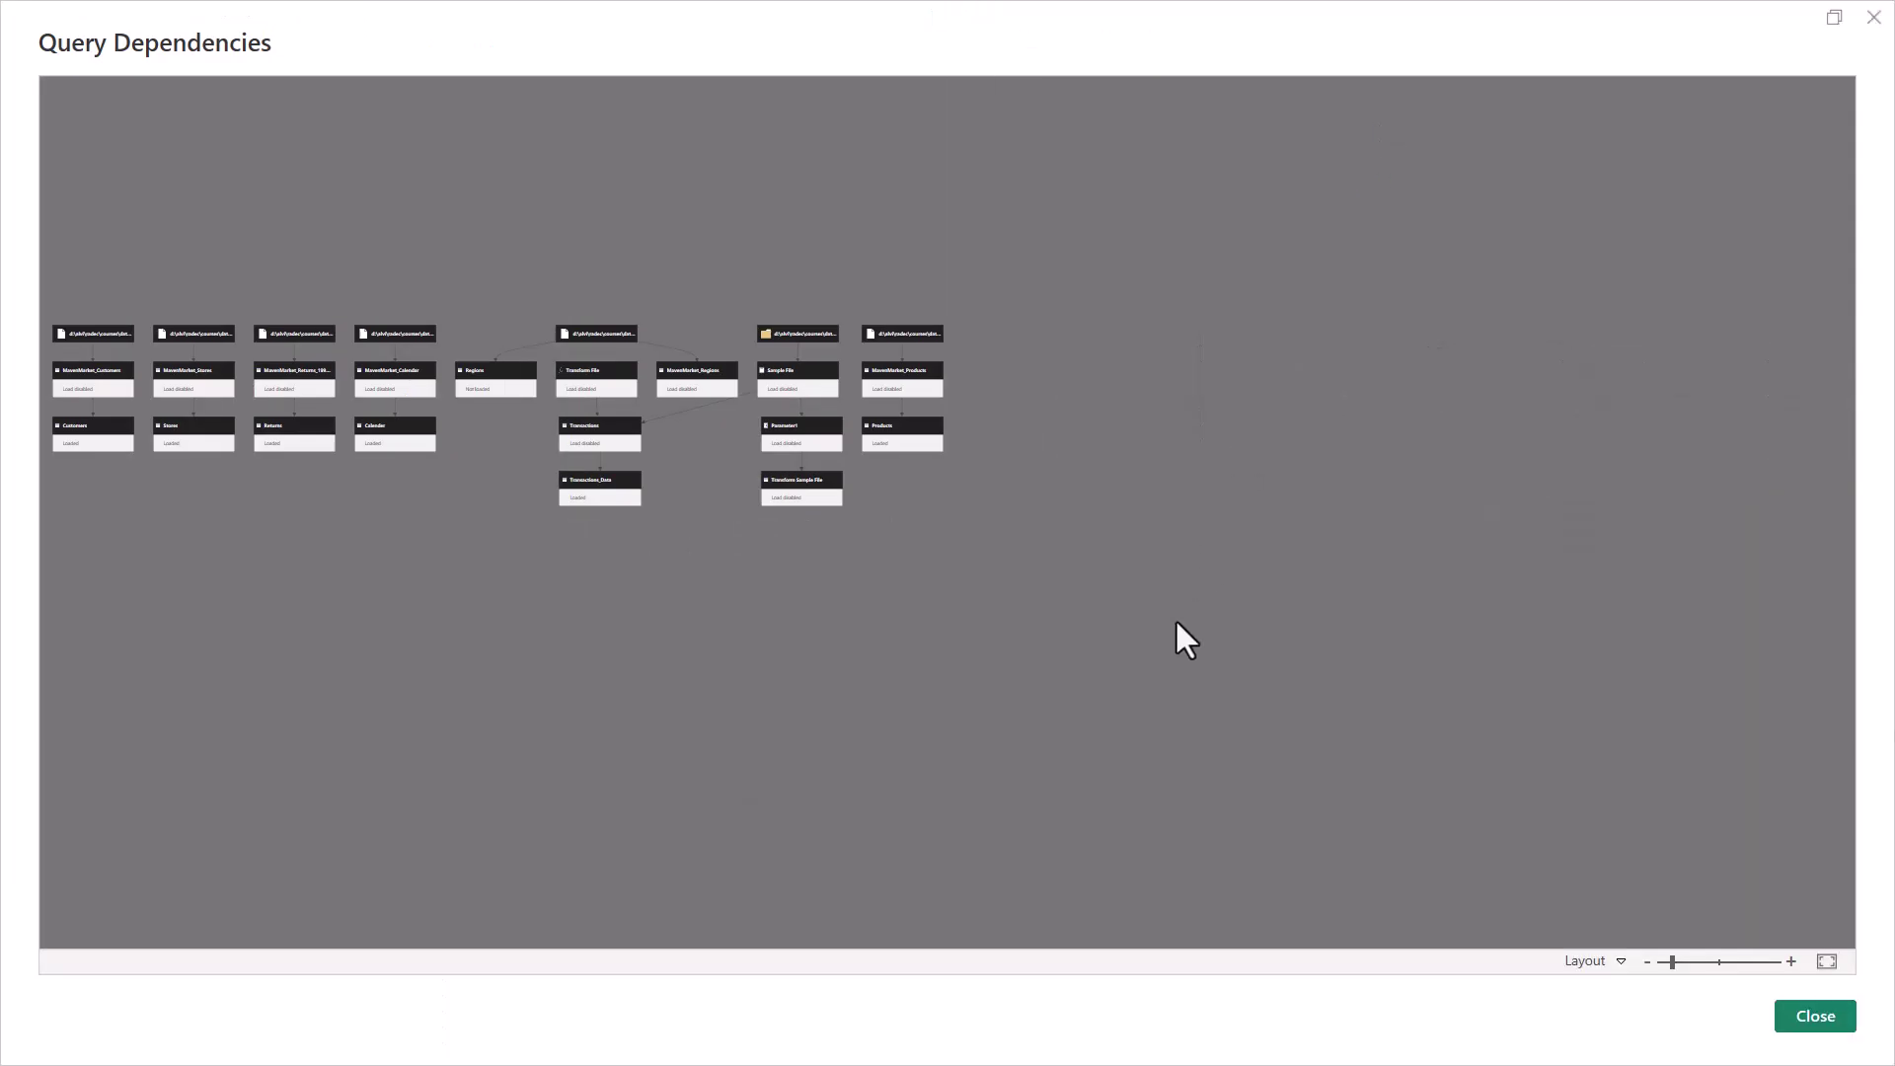
scroll(1019, 626, "up", 3)
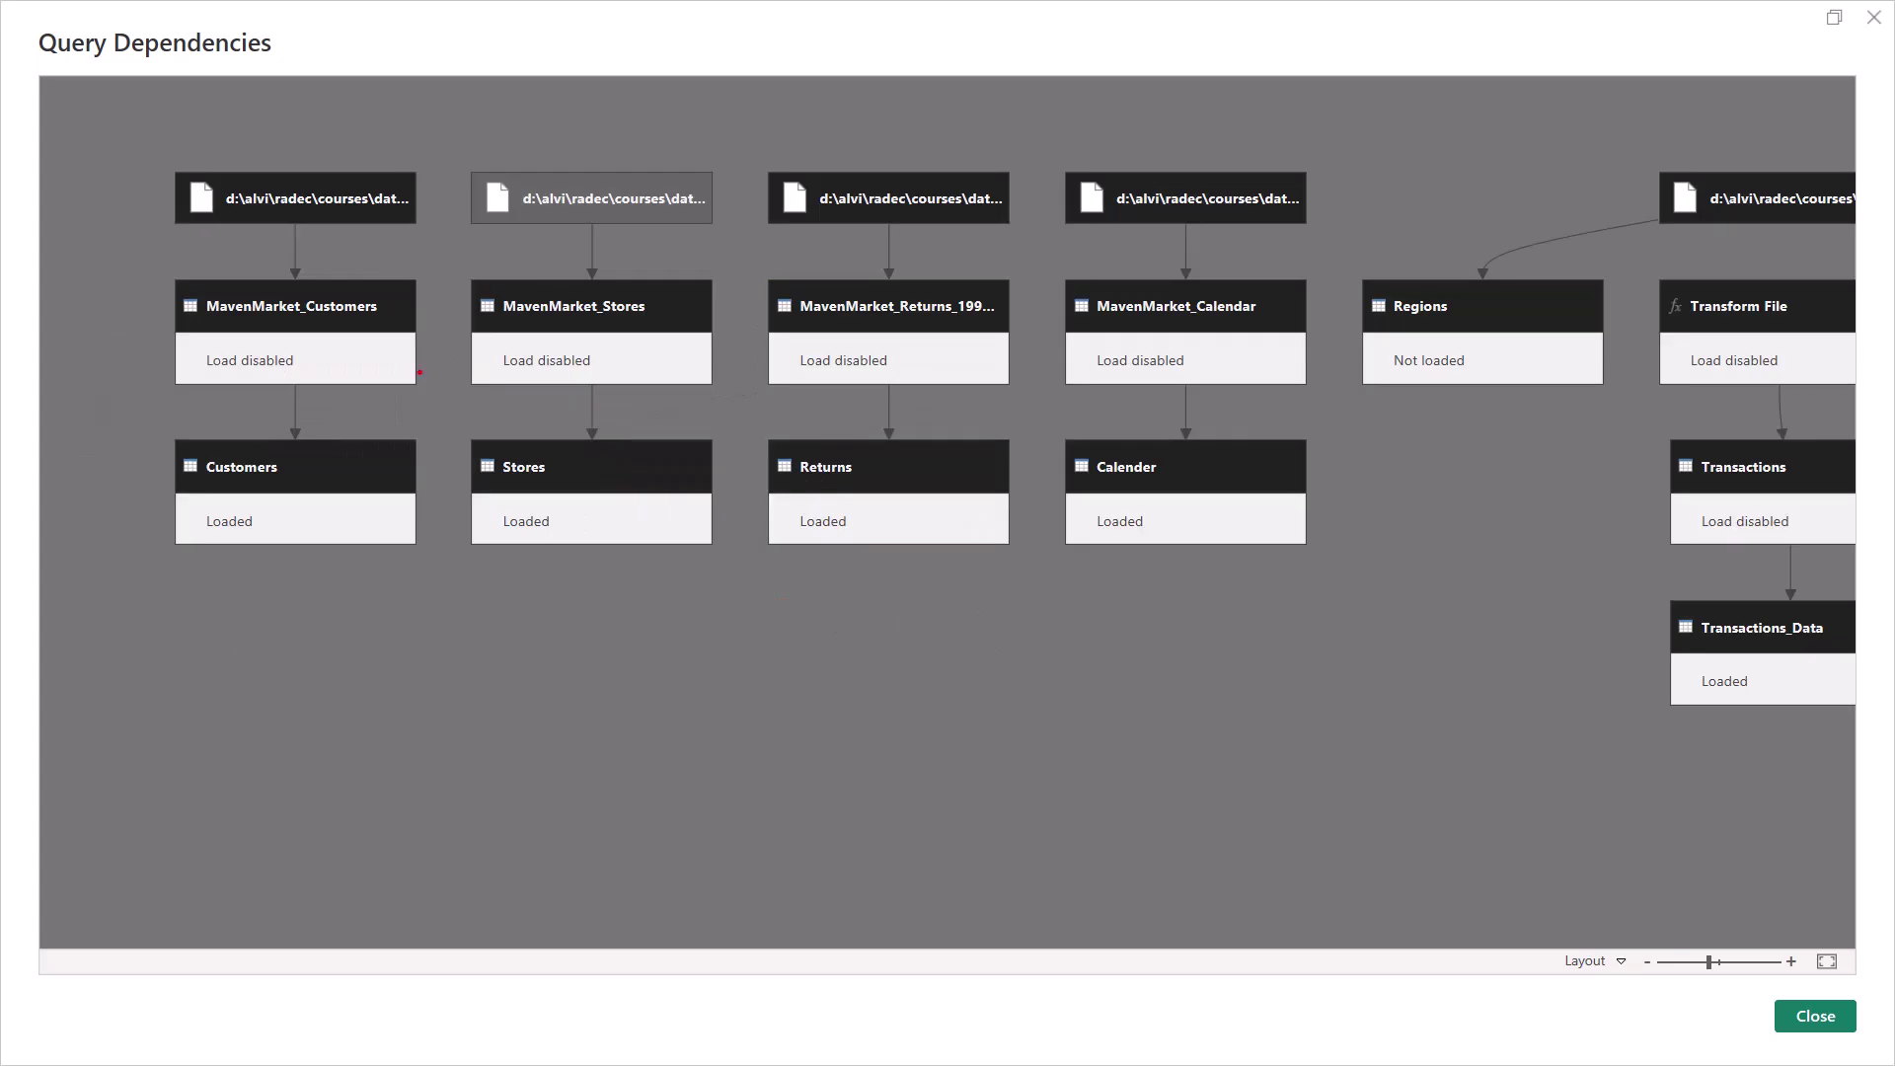